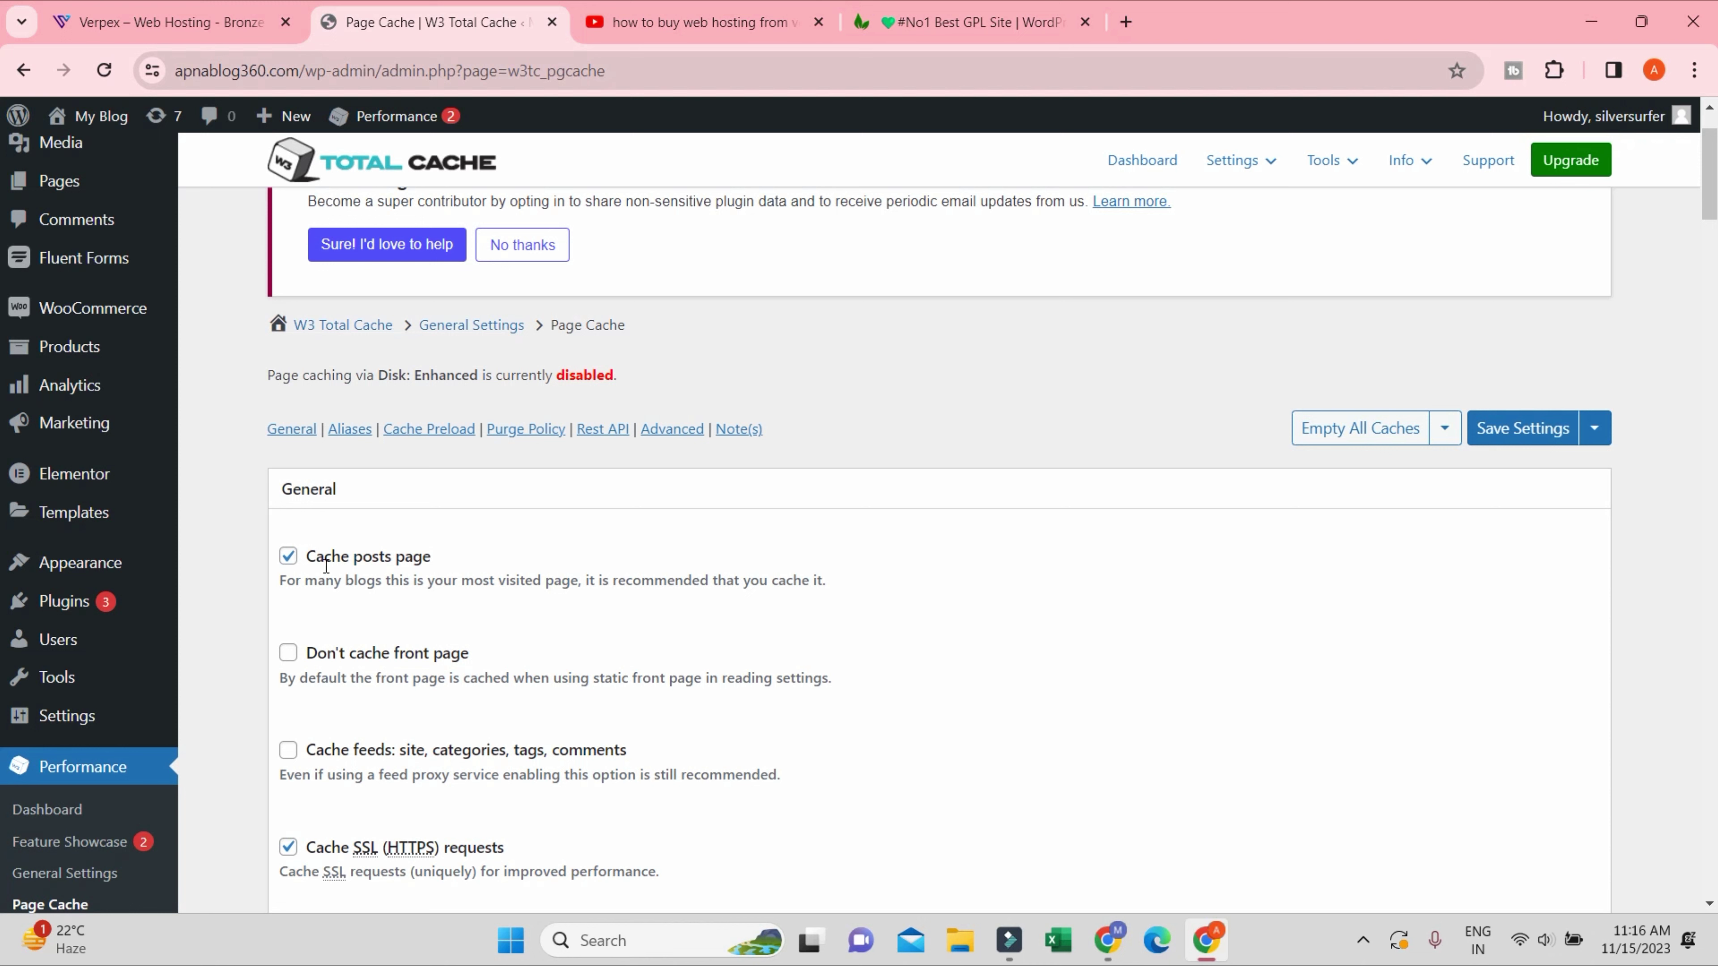
left_click(292, 561)
left_click(289, 559)
scroll(460, 558, "down", 1)
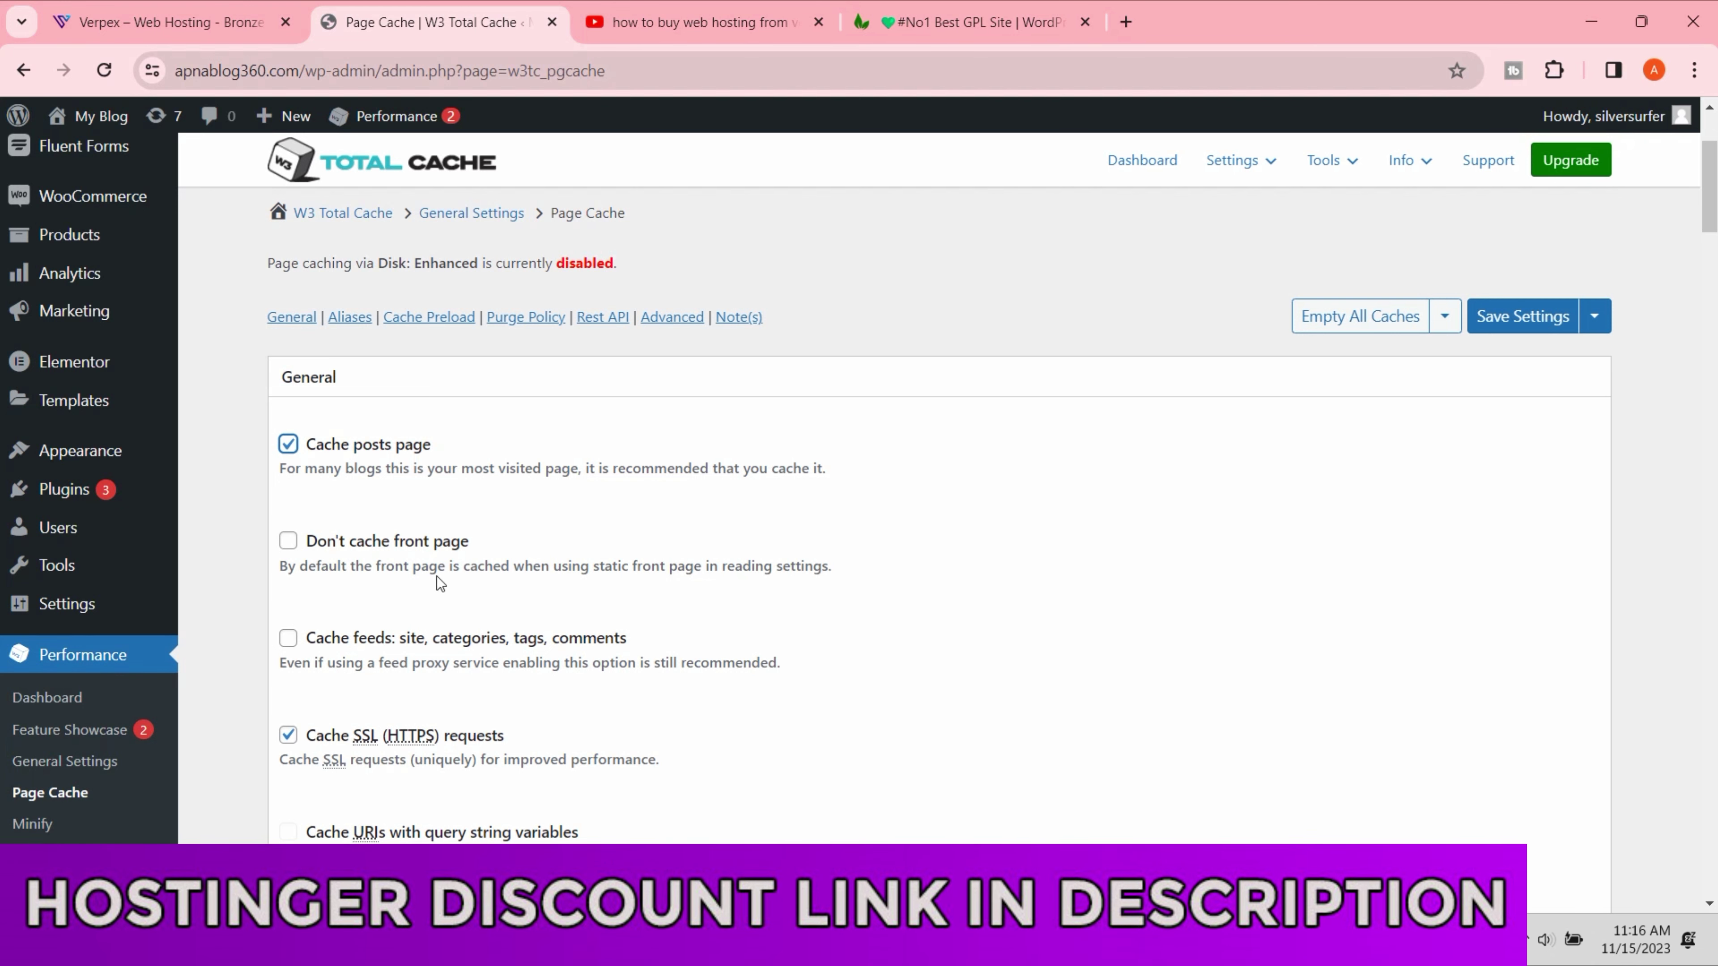
left_click(289, 545)
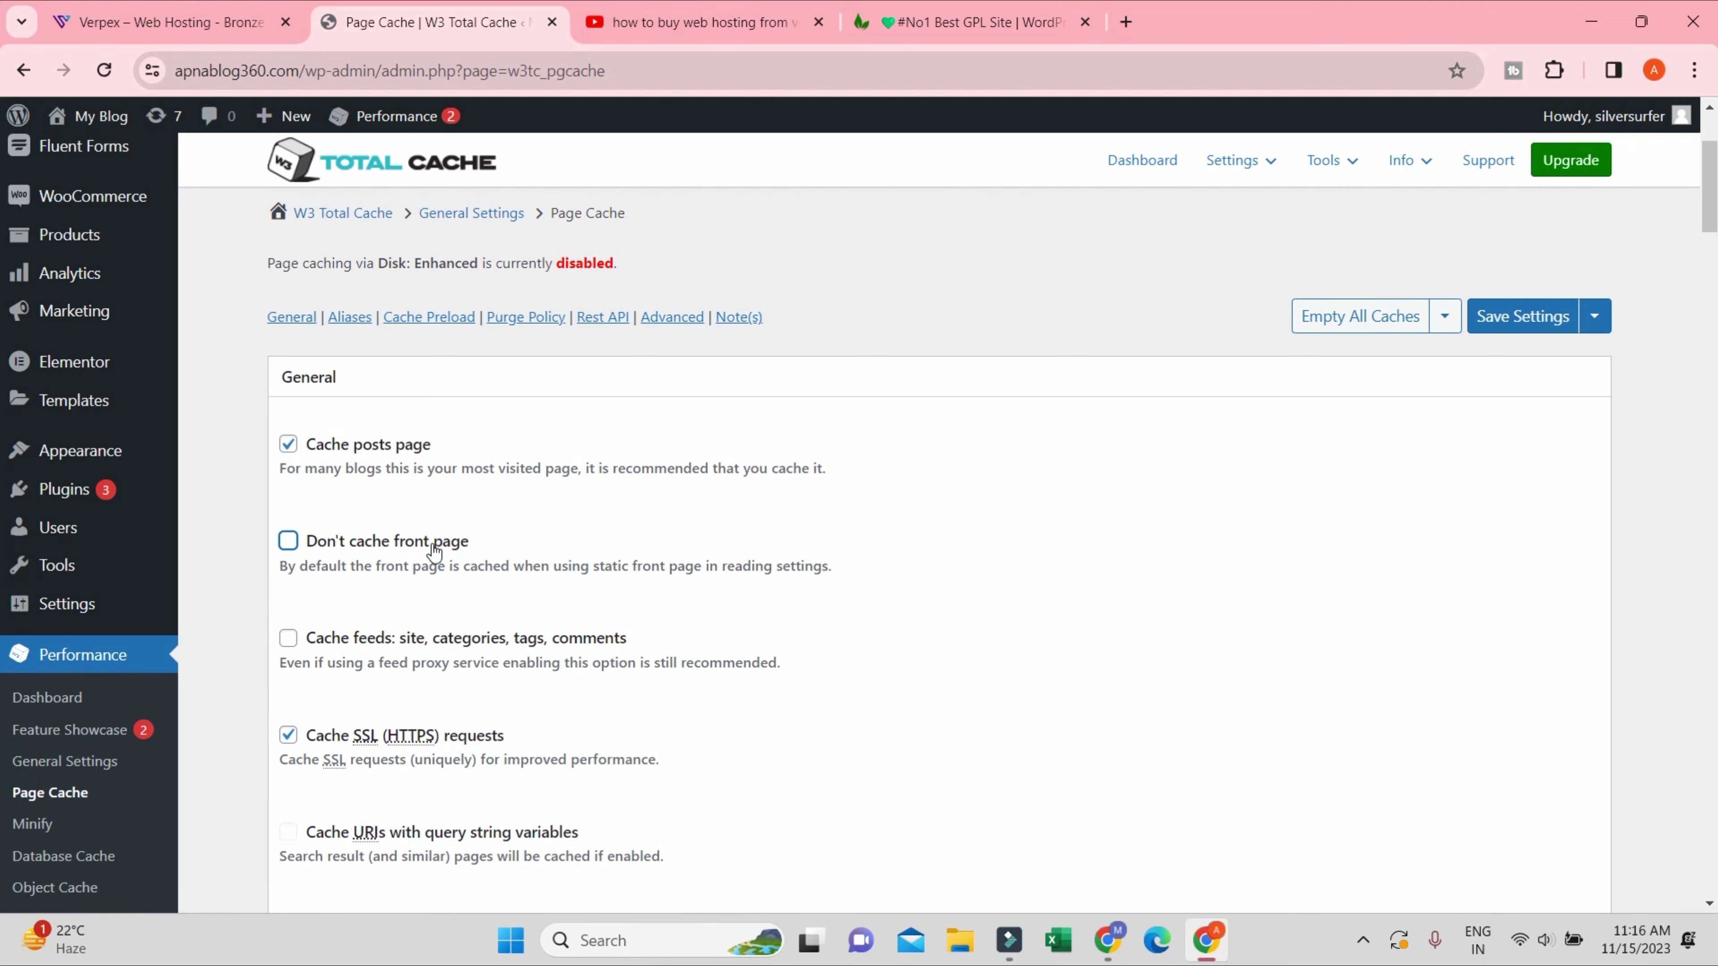
scroll(507, 596, "down", 5)
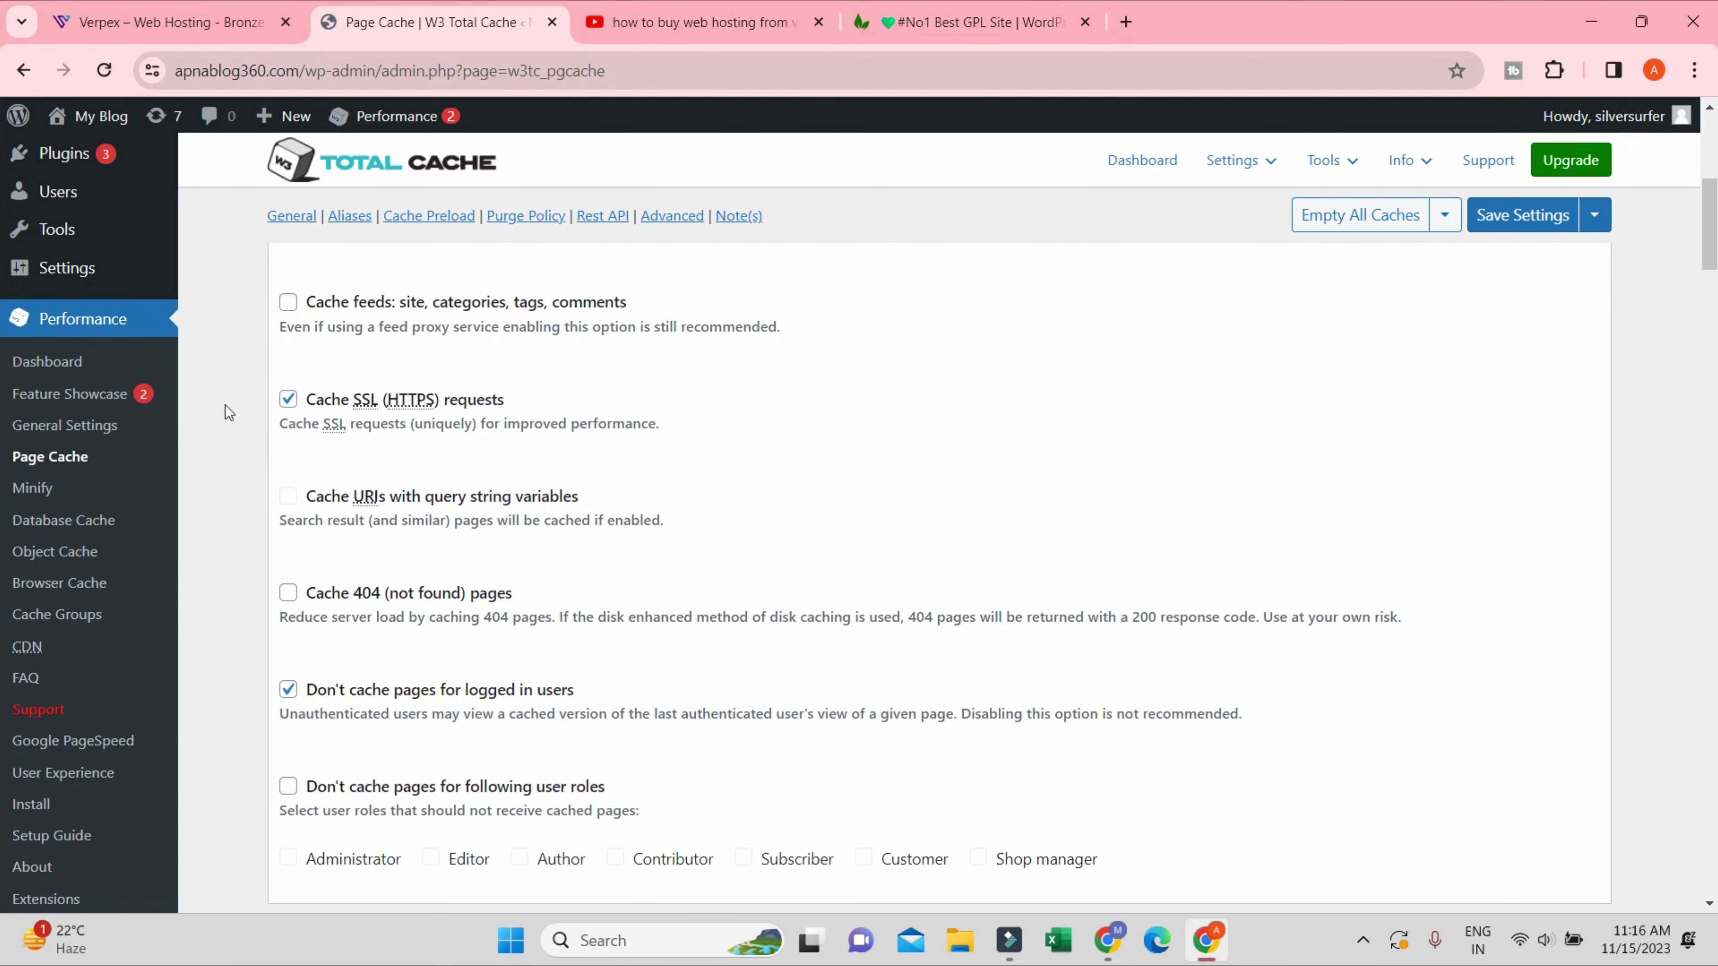
scroll(525, 502, "up", 3)
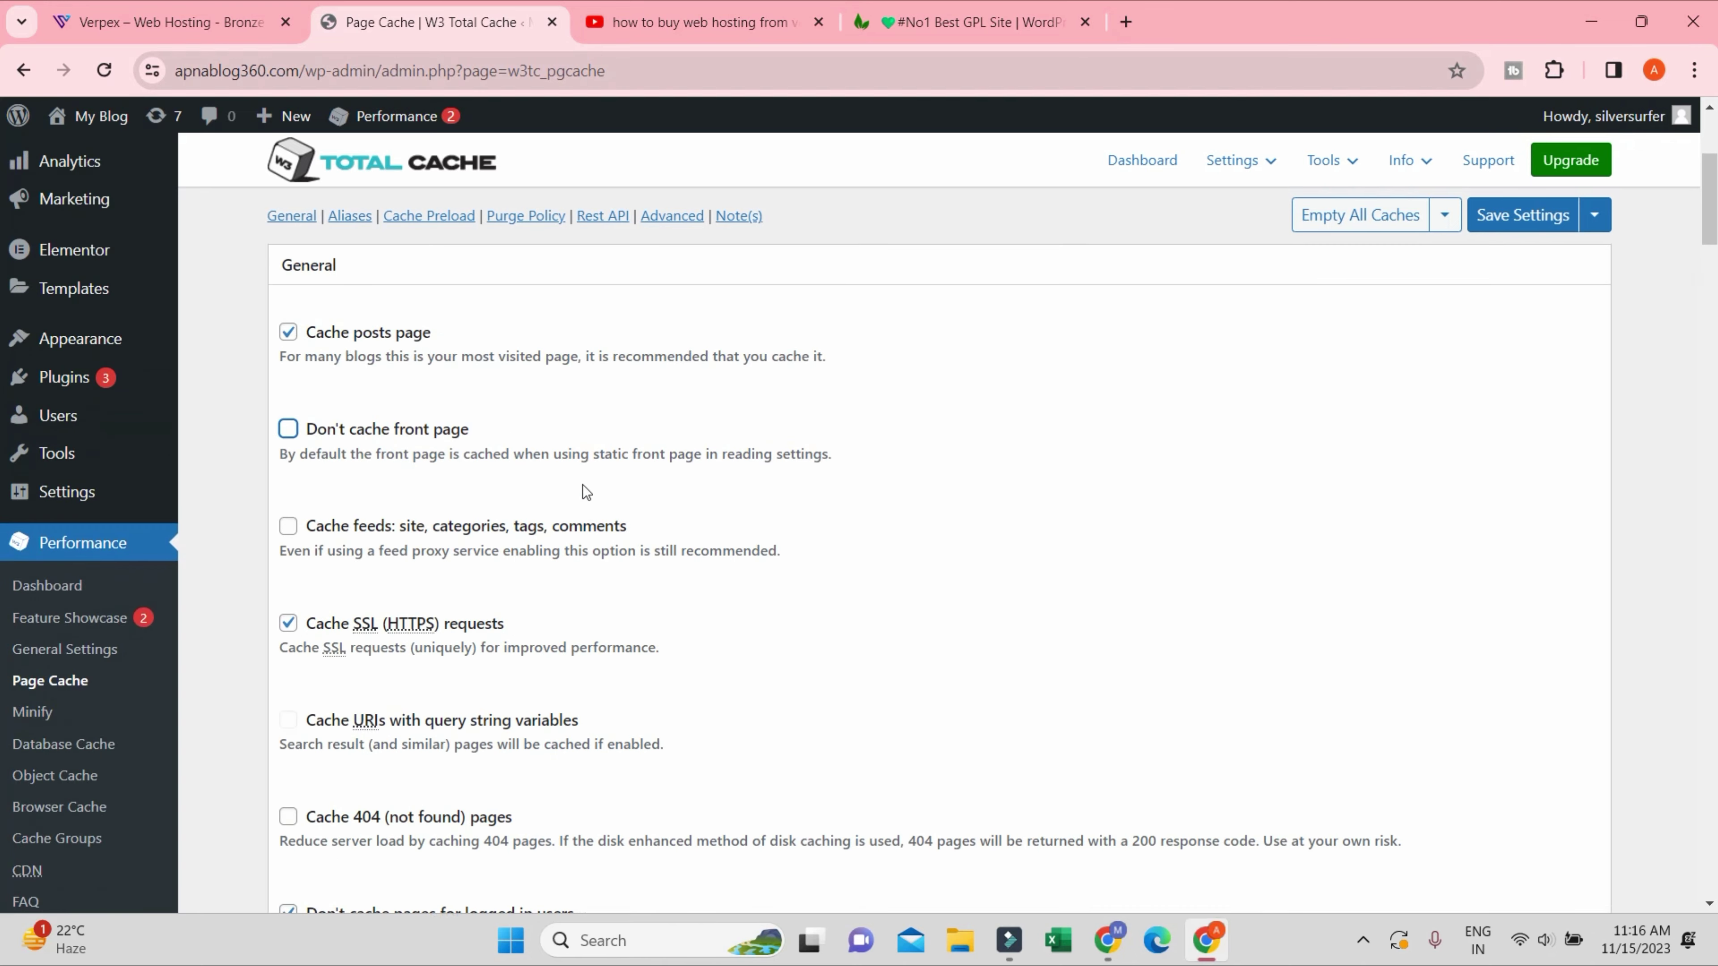
left_click(292, 437)
left_click(292, 437)
- Enable caching of feeds and turn off the option that excludes pages from caching for logged-in users
scroll(366, 449, "down", 3)
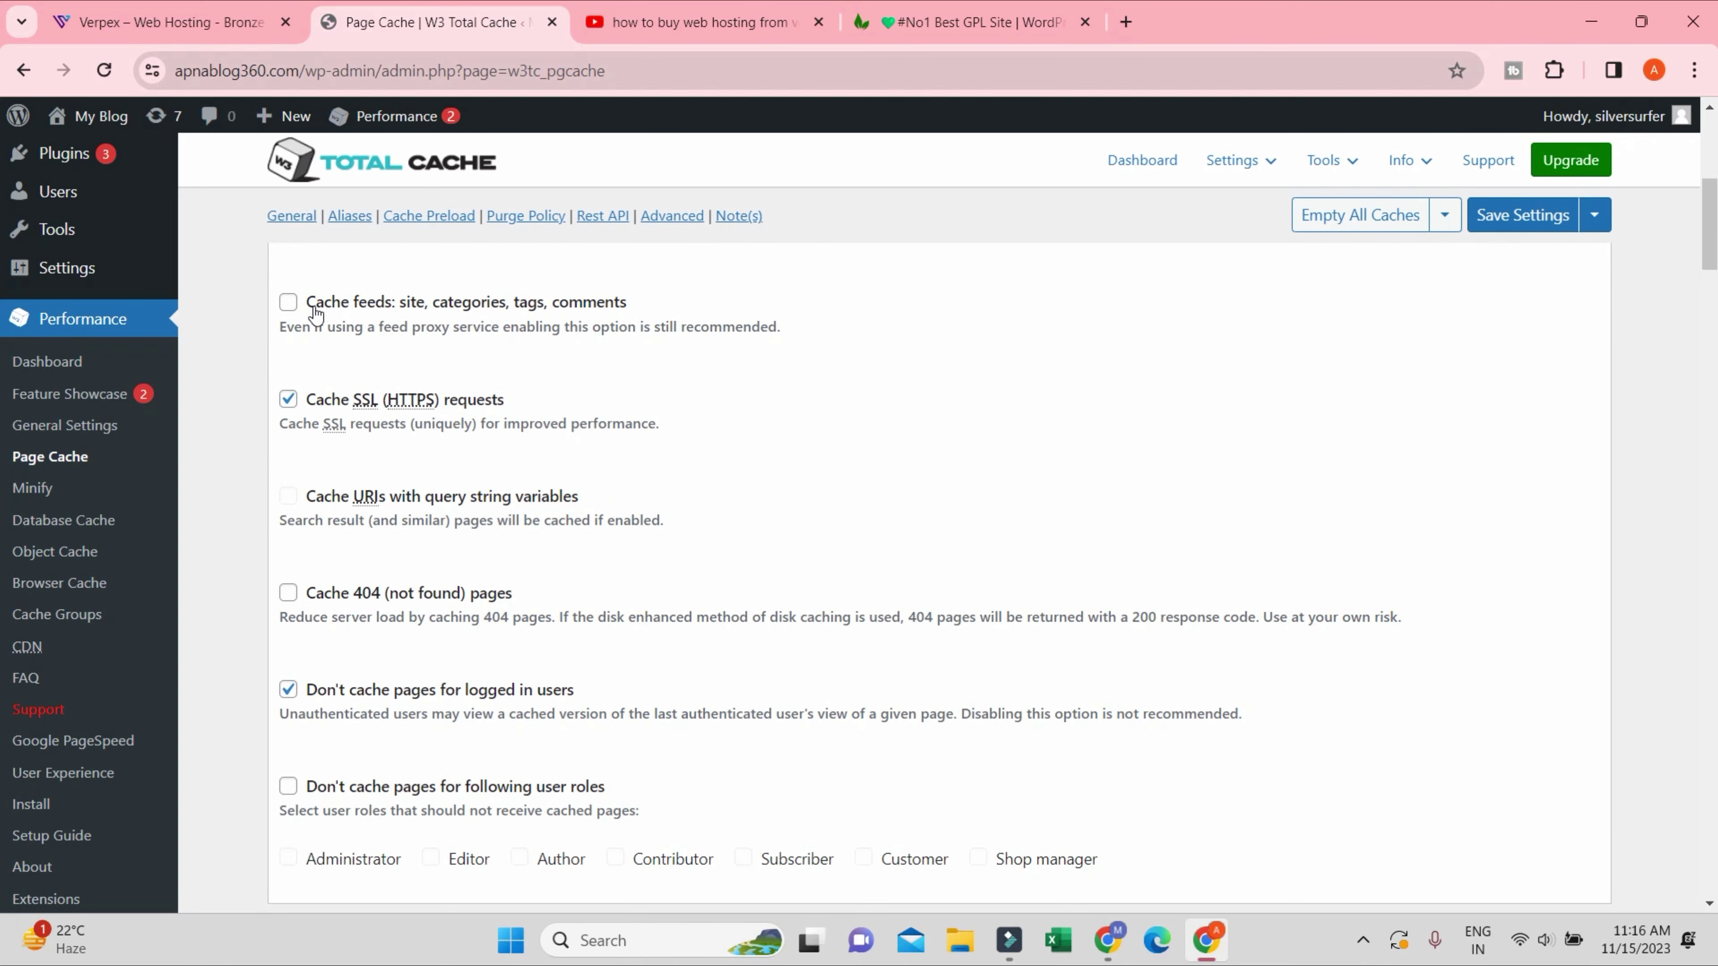
left_click(286, 304)
scroll(313, 560, "down", 3)
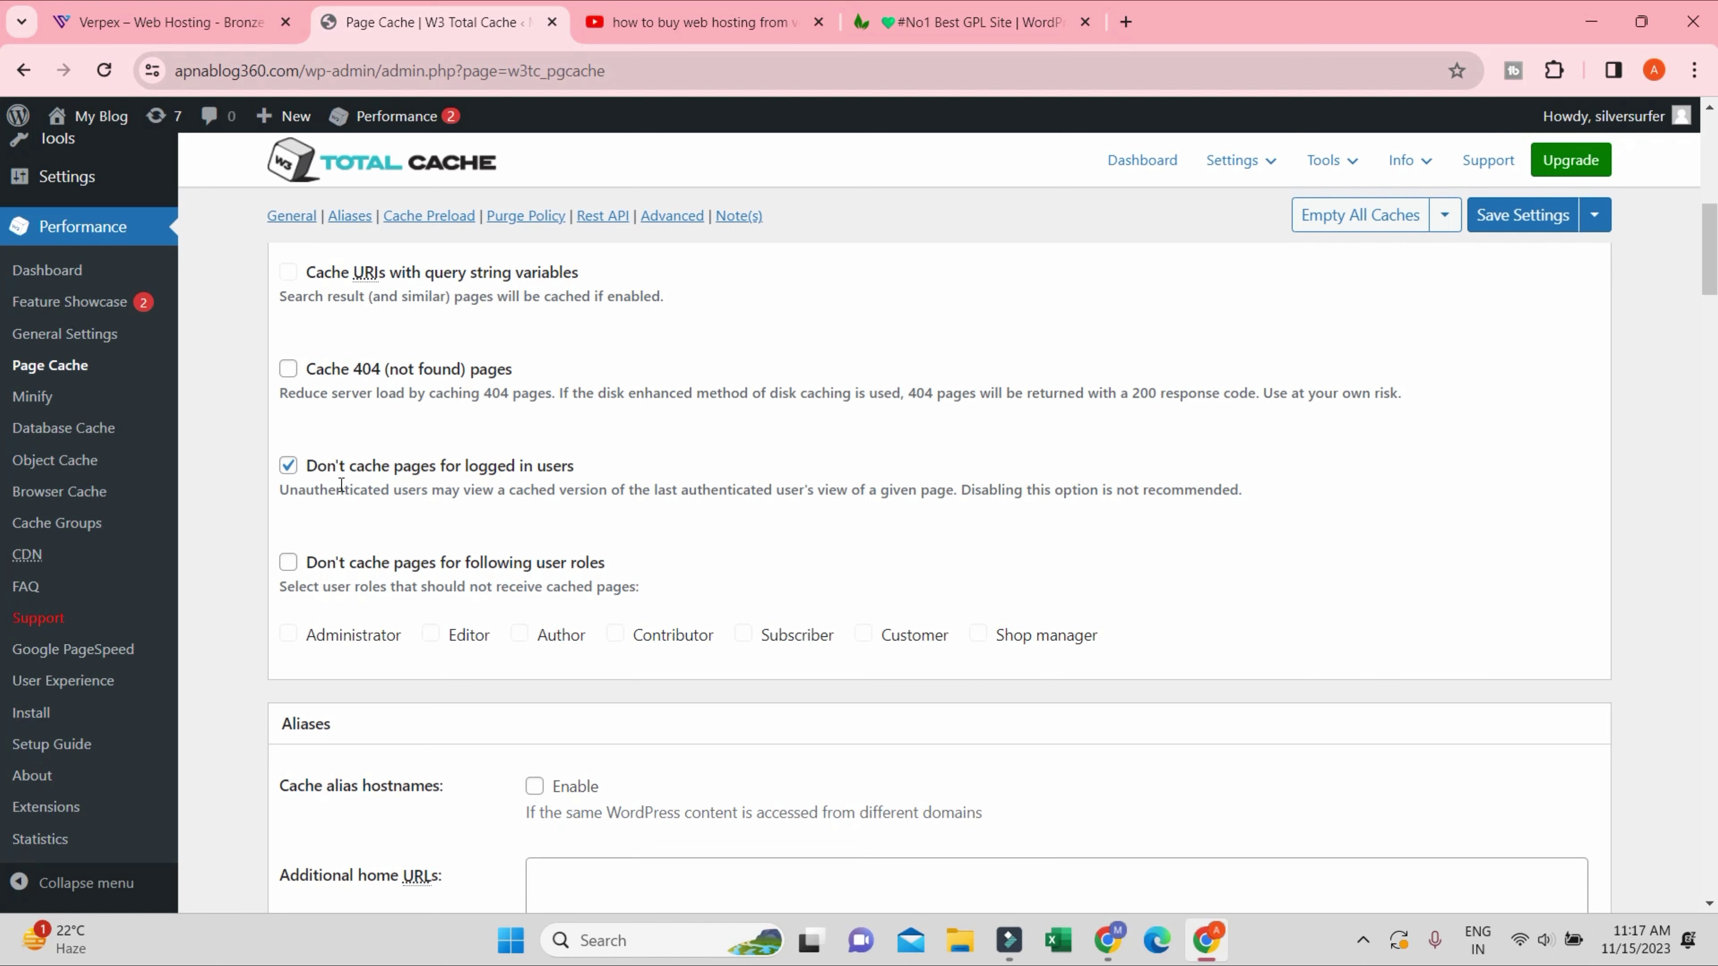
left_click(286, 477)
- In the Purge Policy, enable purging of post comments pages, post author pages, post comments feed and post author feed
scroll(339, 541, "down", 3)
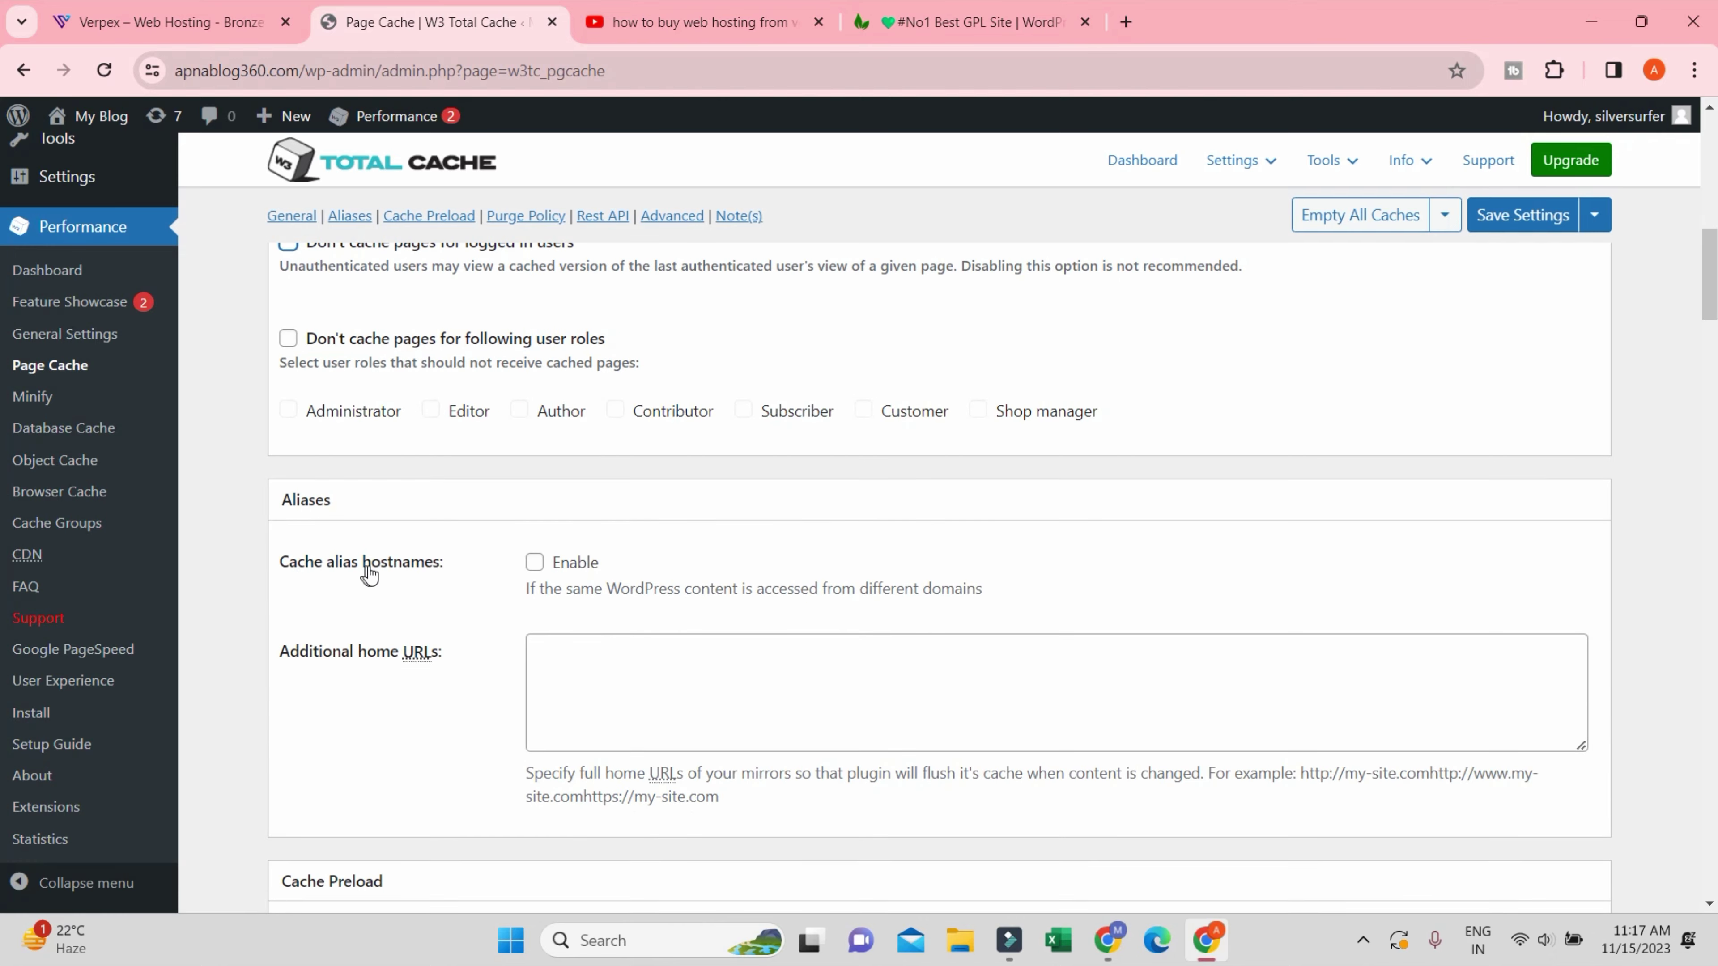
scroll(541, 558, "down", 7)
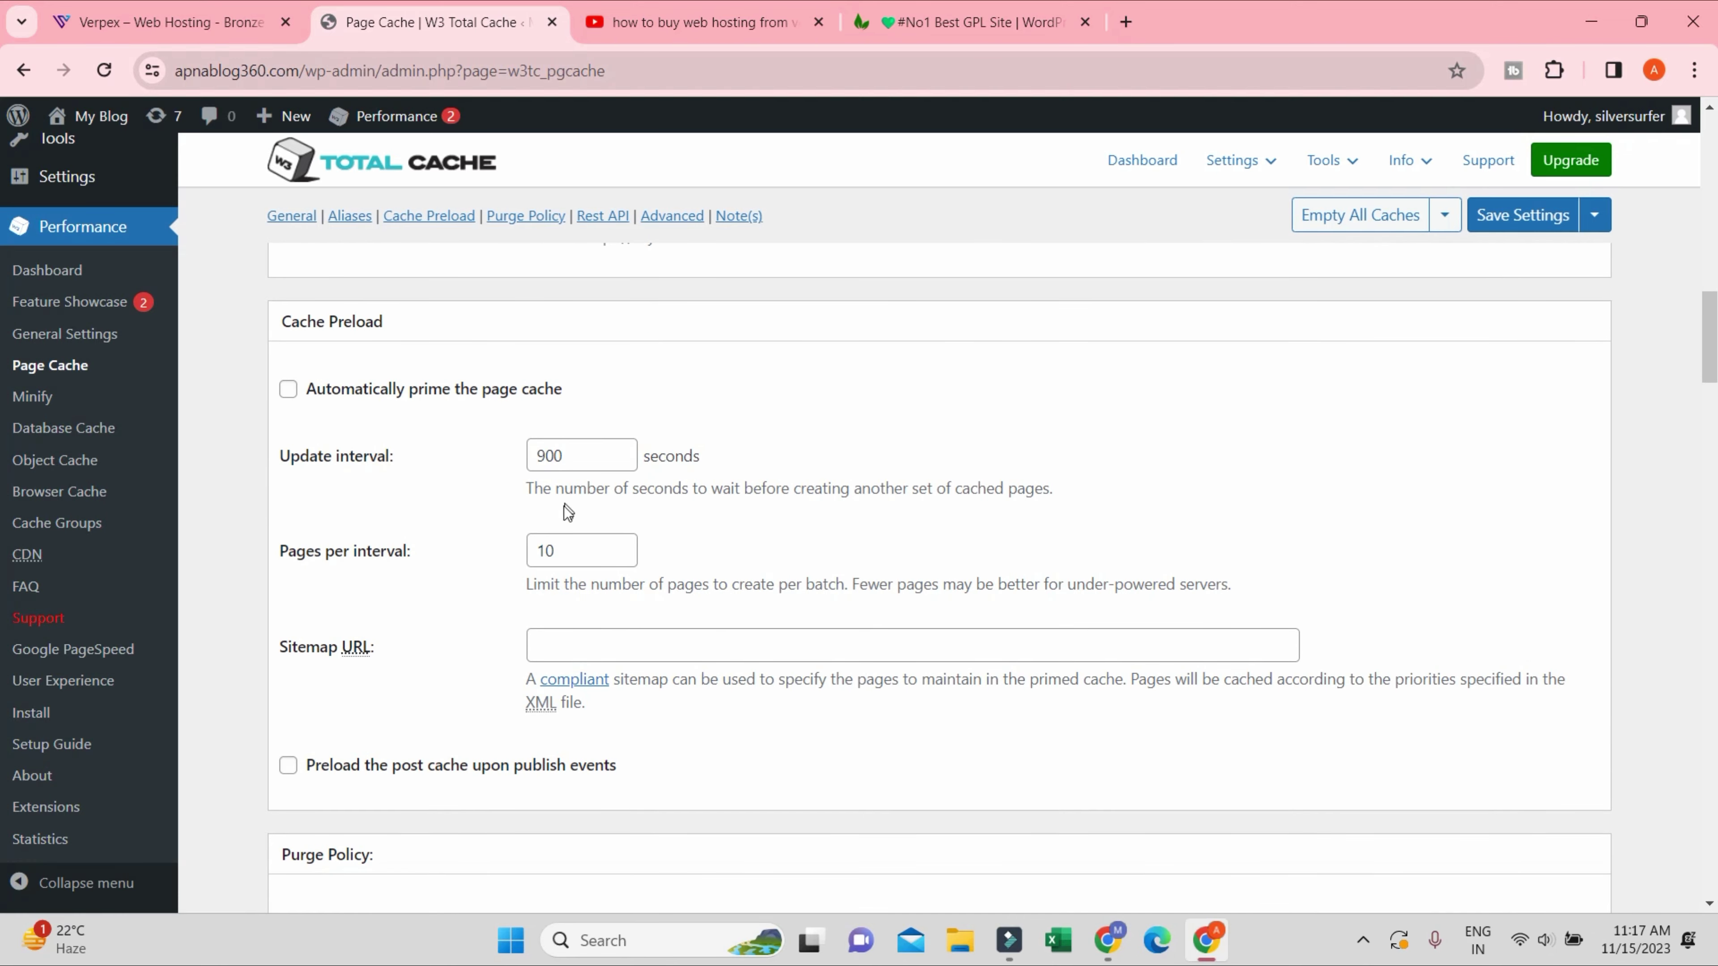
scroll(551, 407, "down", 5)
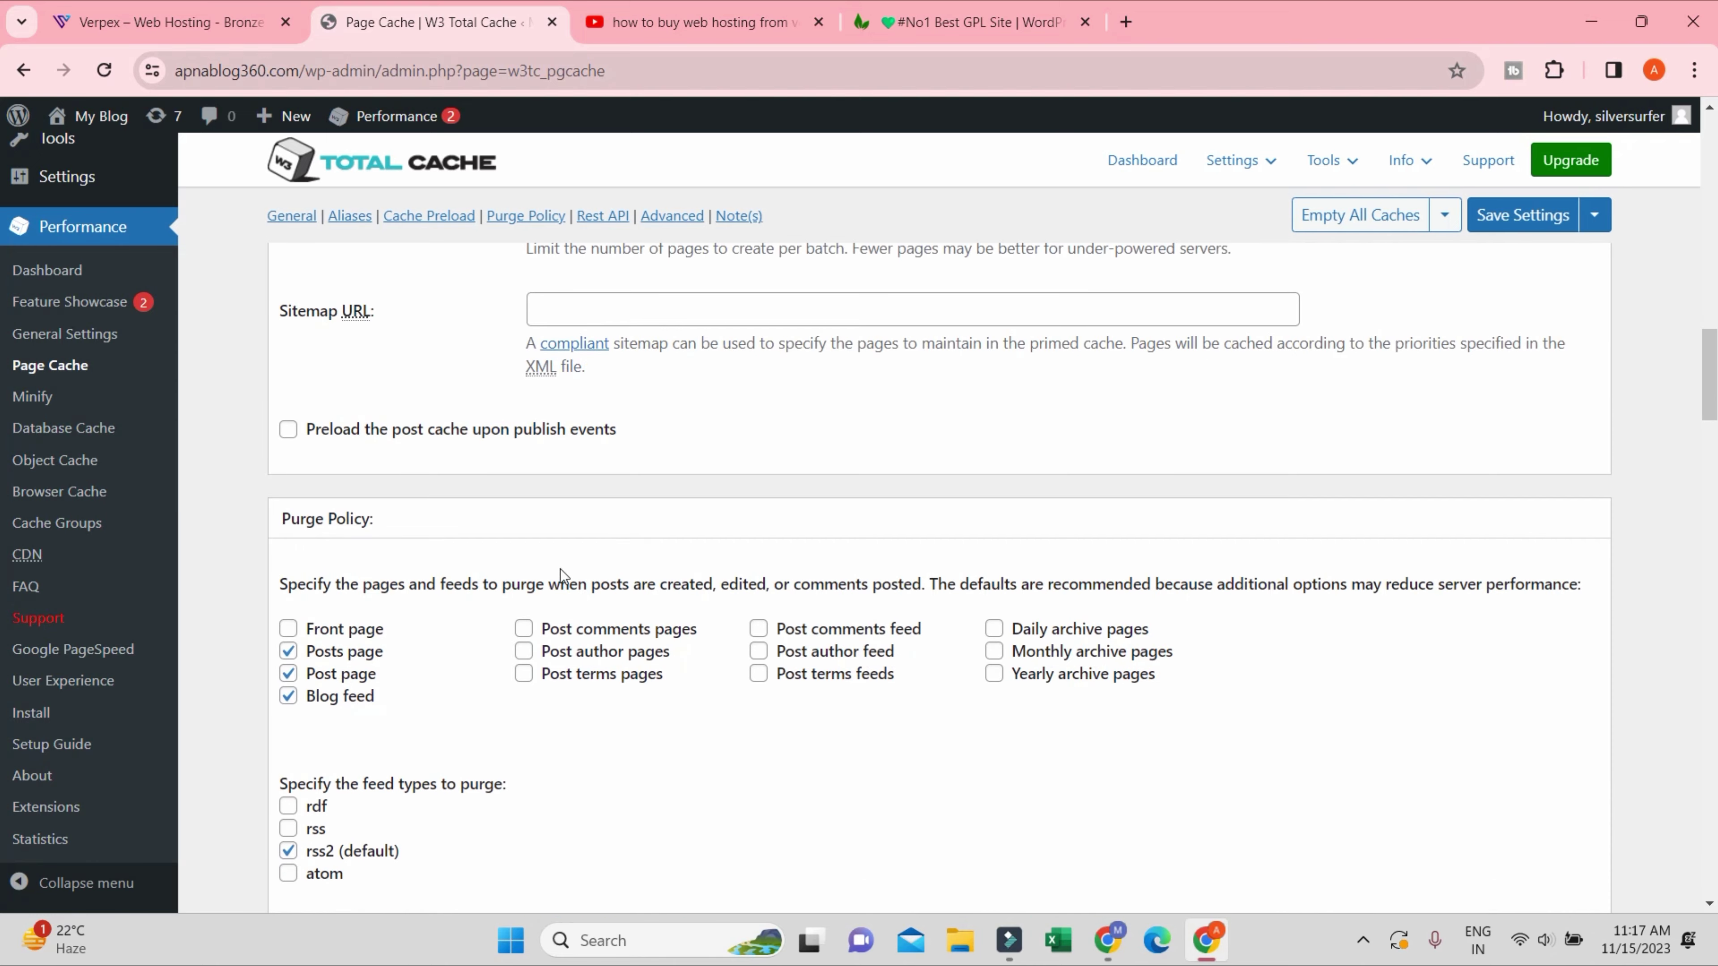
scroll(468, 625, "down", 3)
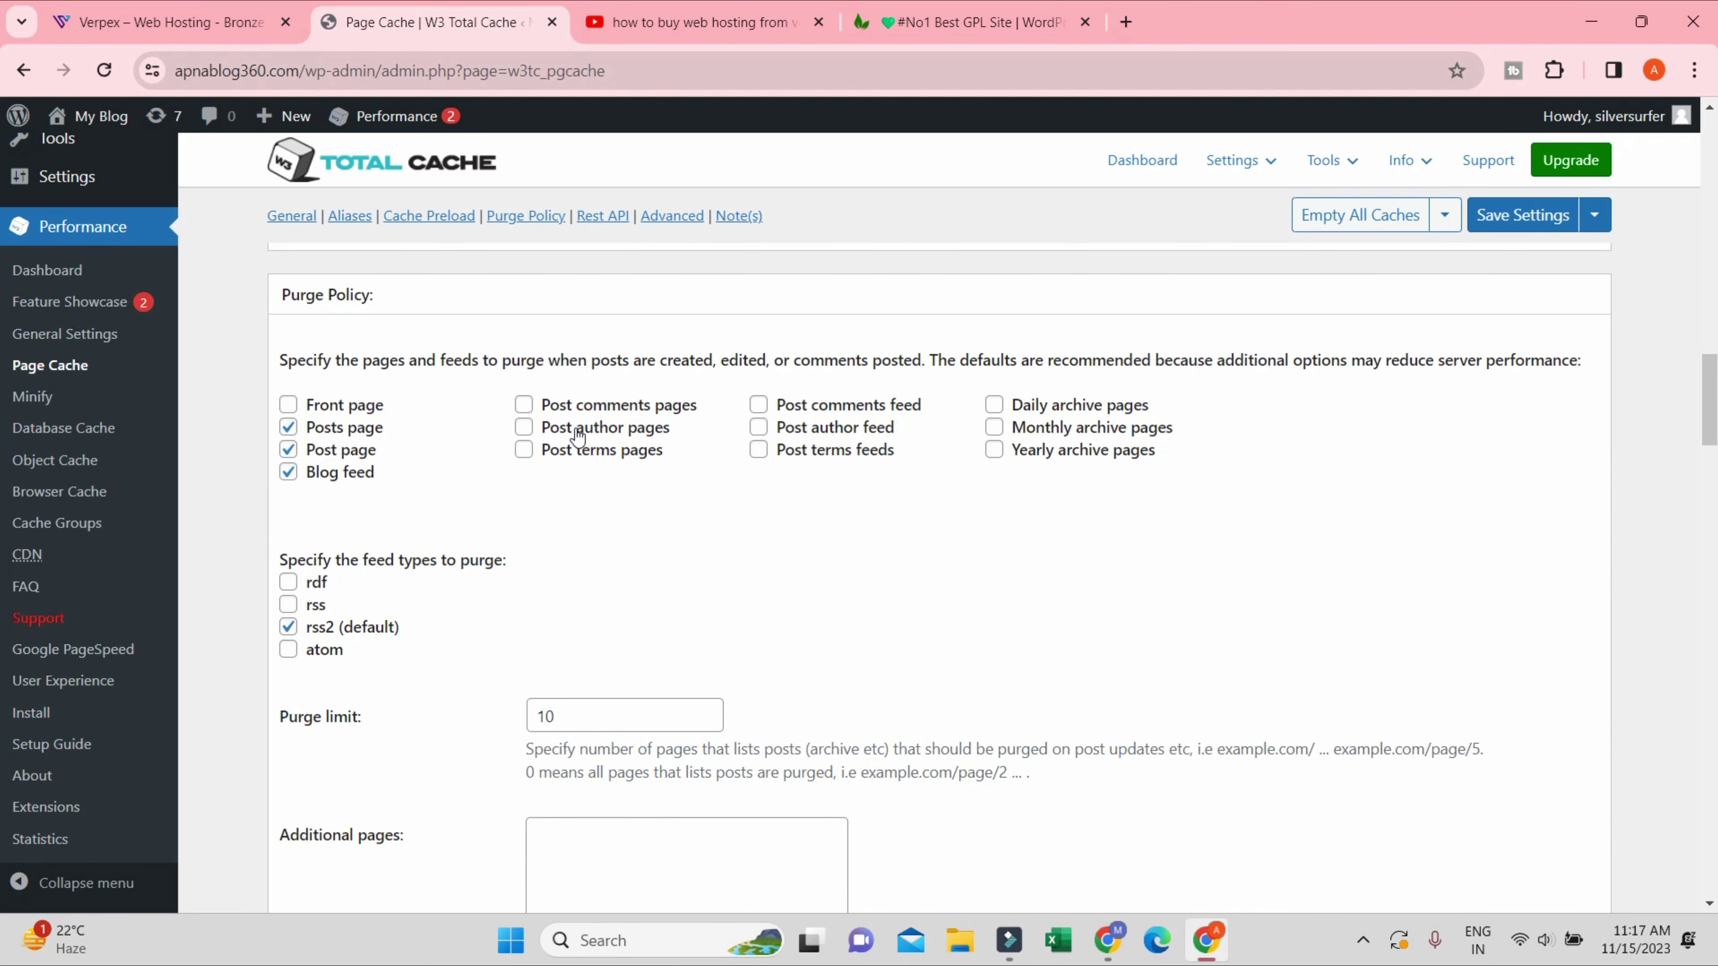
mouse_move(386, 116)
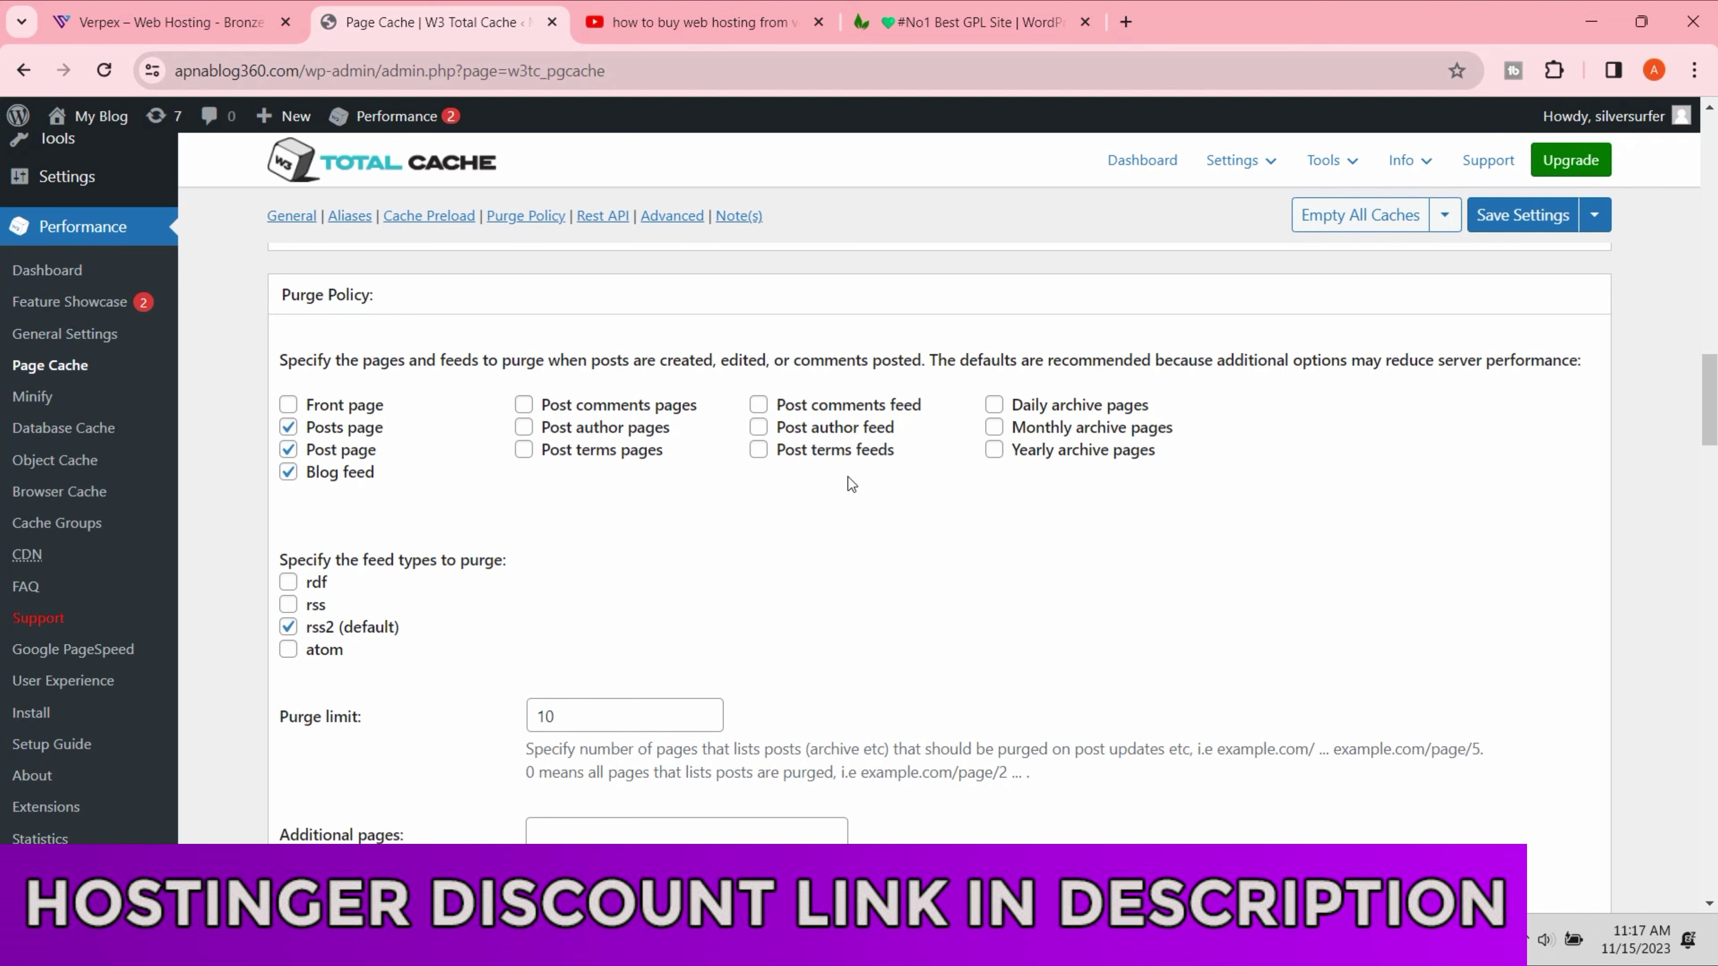
left_click(586, 405)
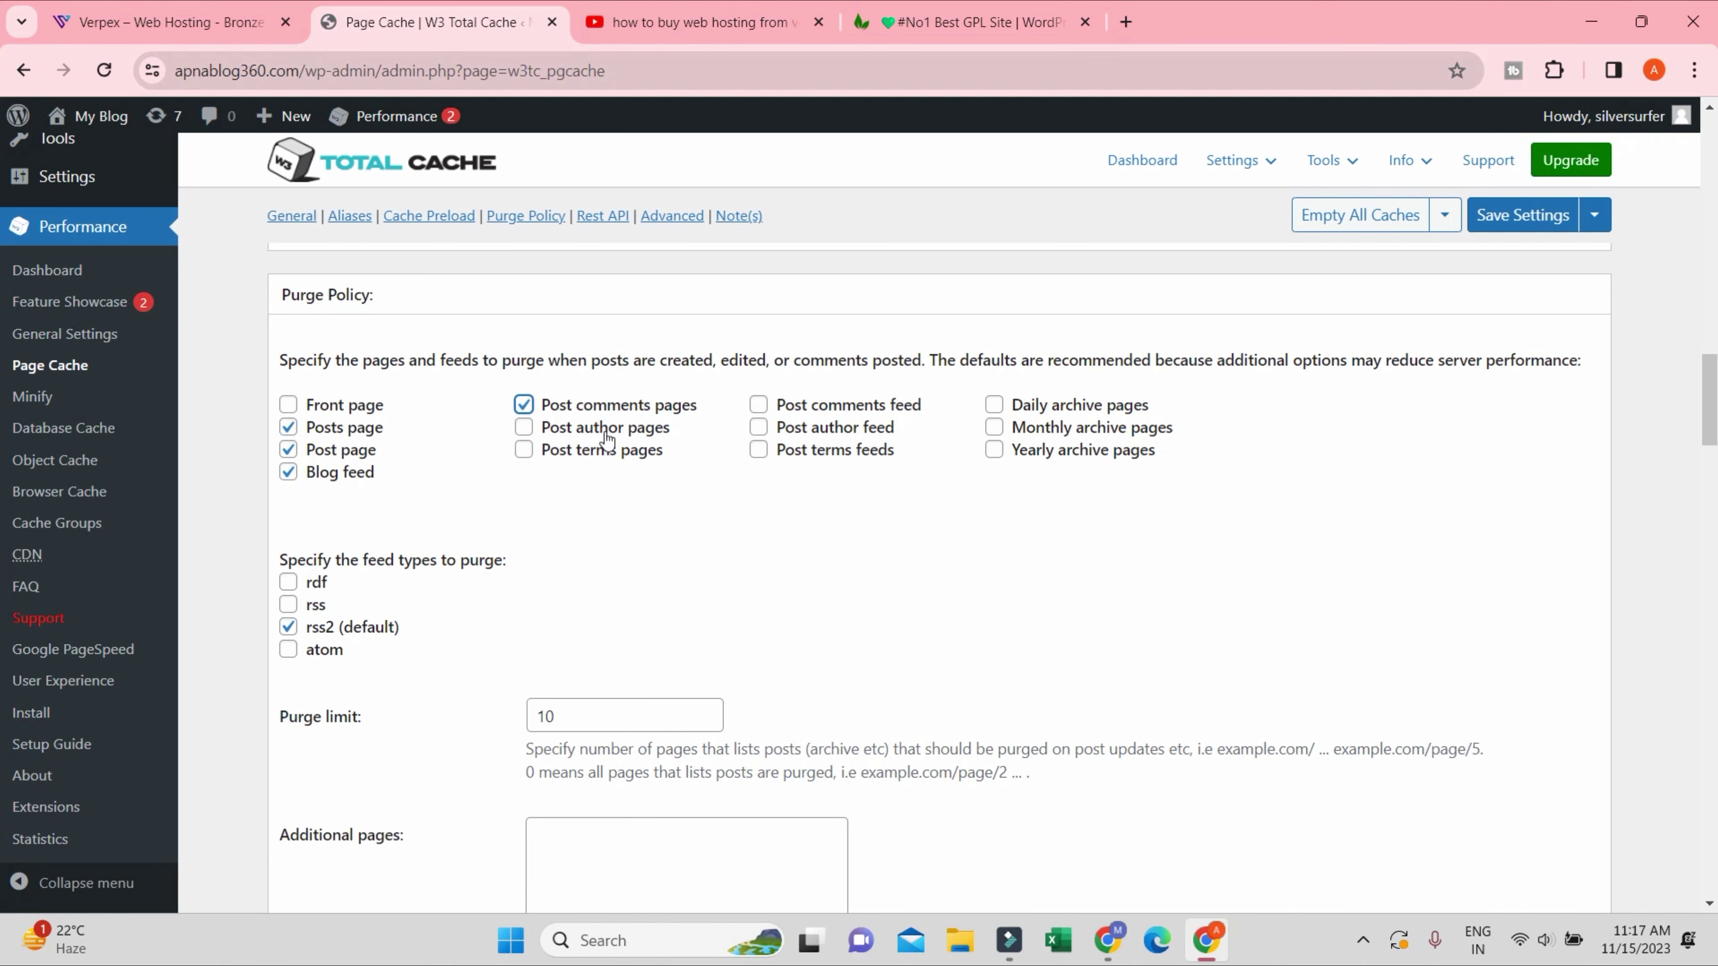
left_click(604, 429)
left_click(601, 452)
left_click(622, 458)
left_click(839, 428)
left_click(851, 405)
- Add daily, monthly and yearly archive pages and the front page to the Purge Policy
left_click(1123, 406)
left_click(1125, 429)
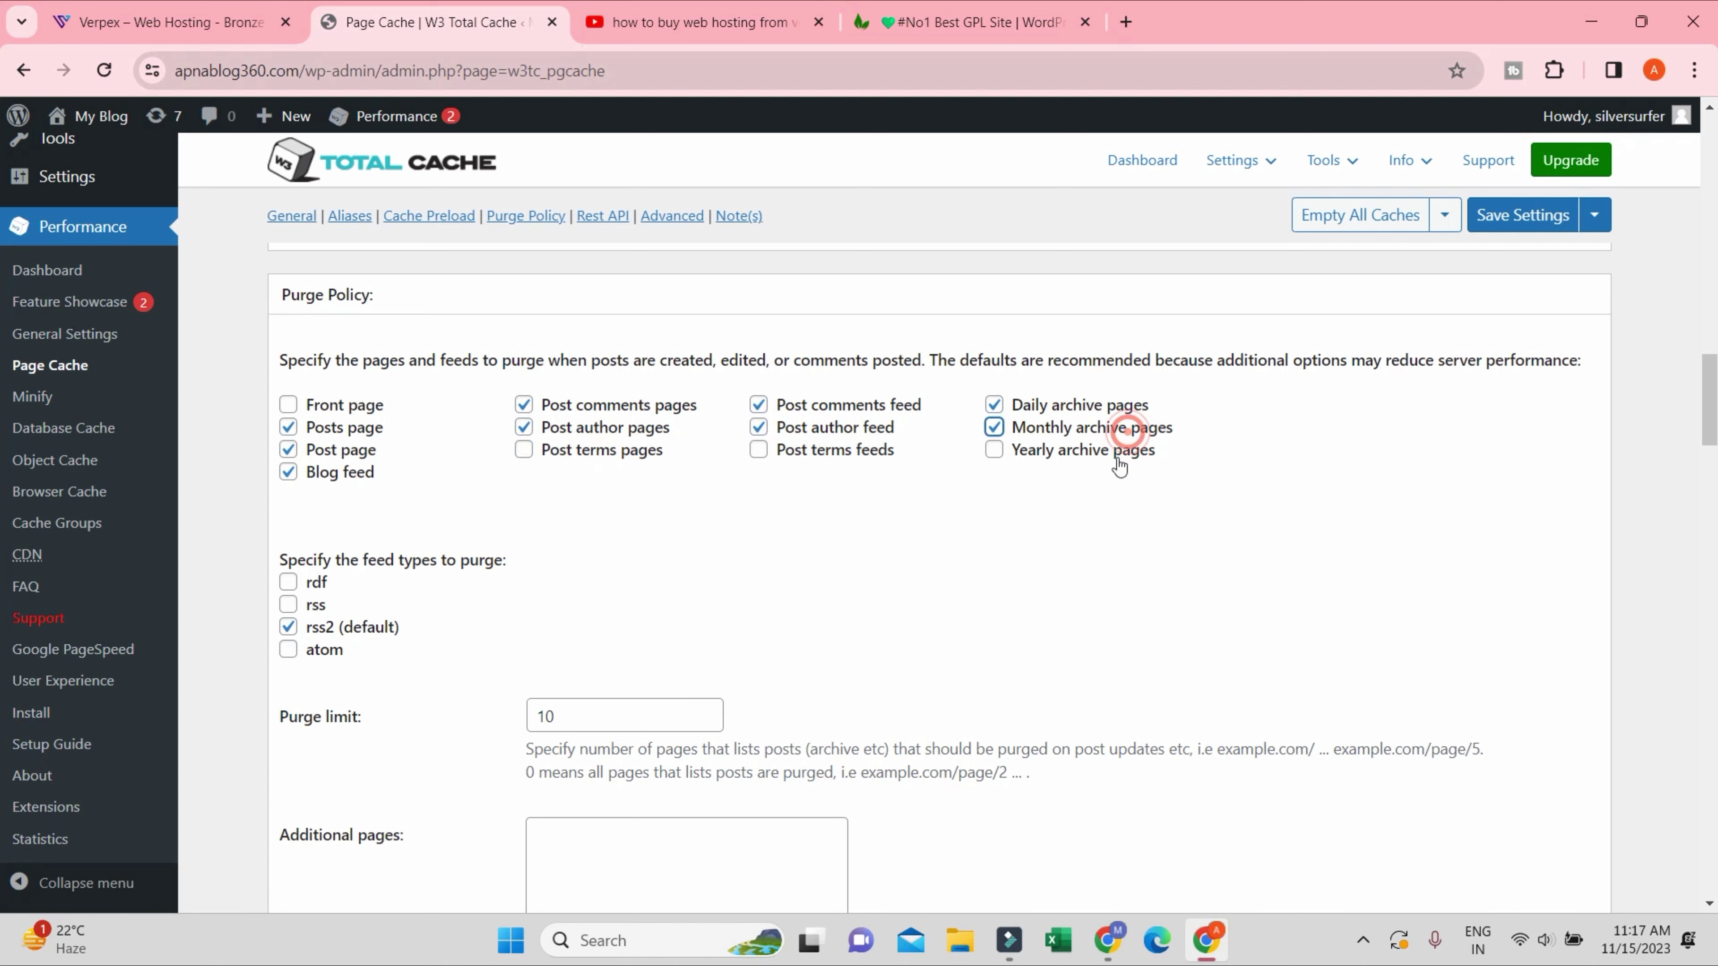
left_click(1116, 462)
left_click(357, 407)
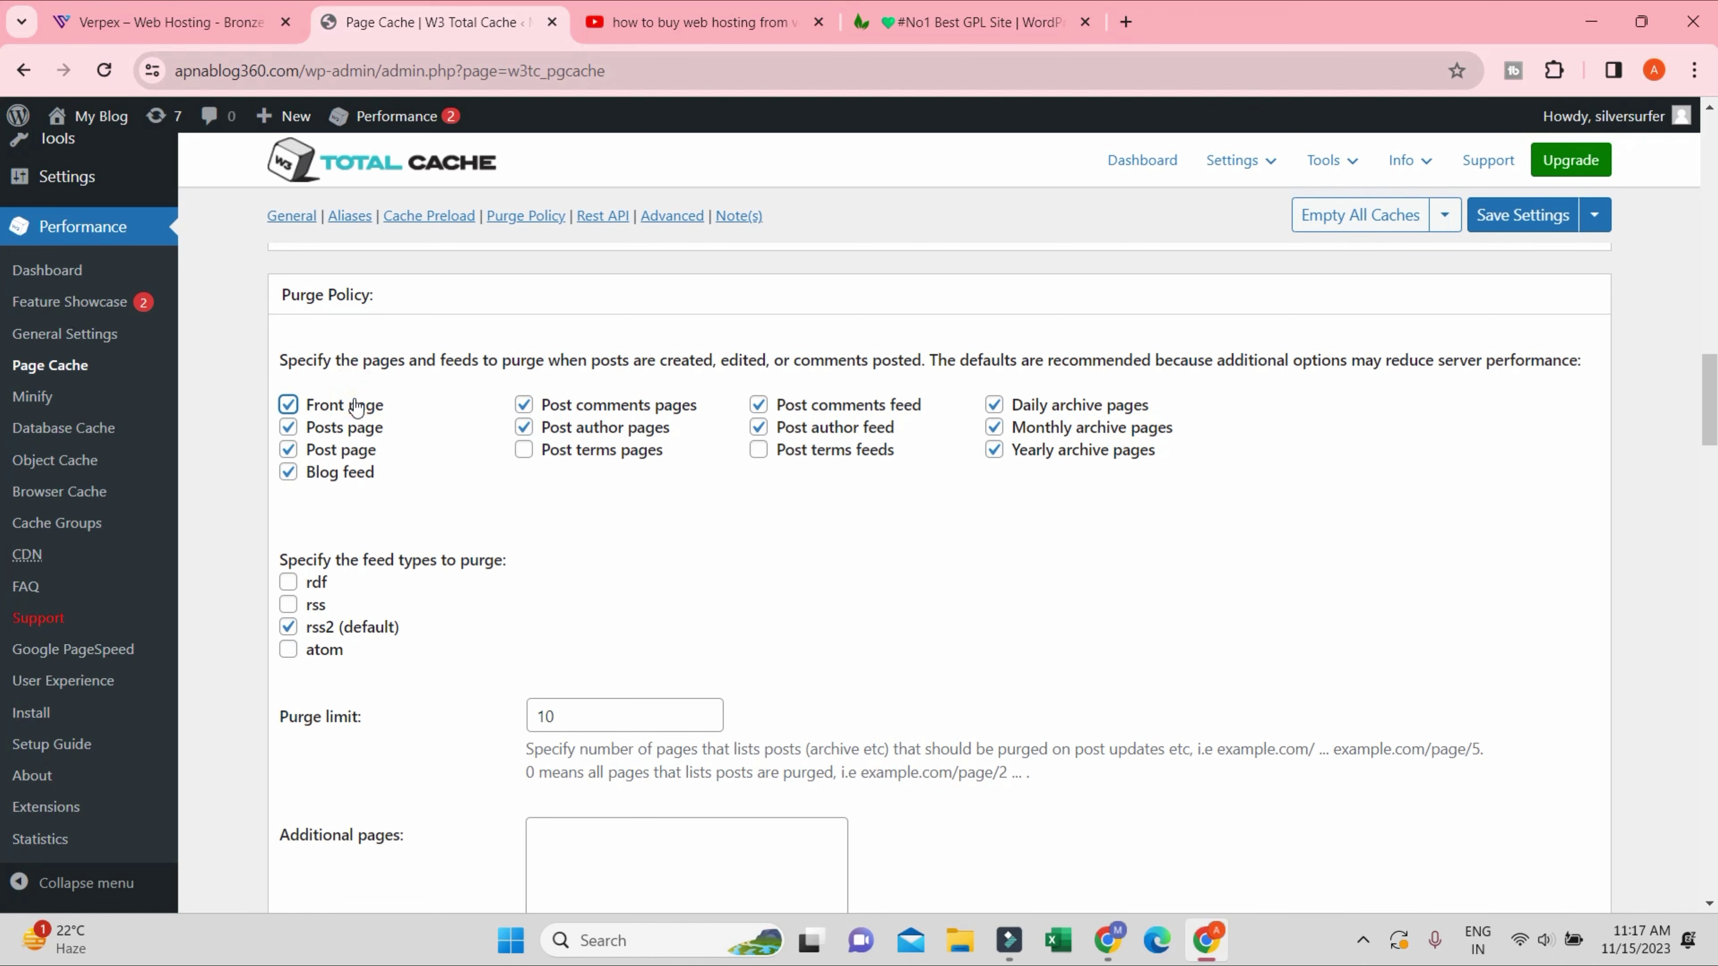
- Review the remaining purge, REST API and advanced options, and save the Page Cache settings
scroll(318, 594, "down", 5)
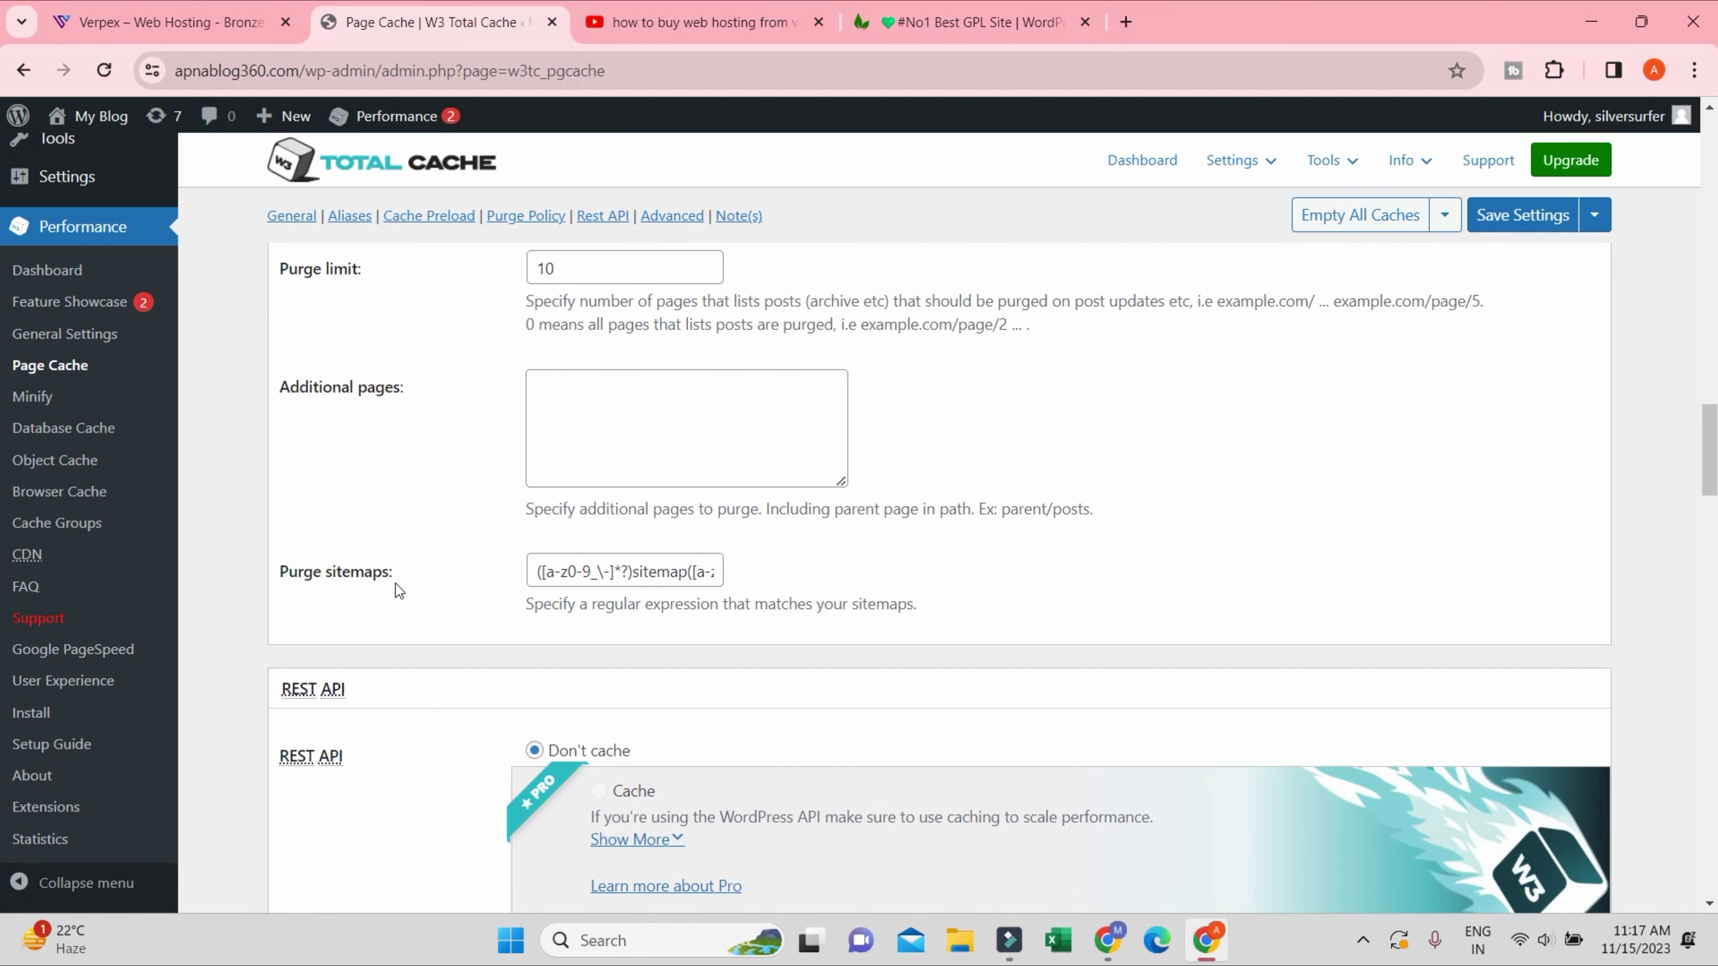
scroll(400, 589, "up", 5)
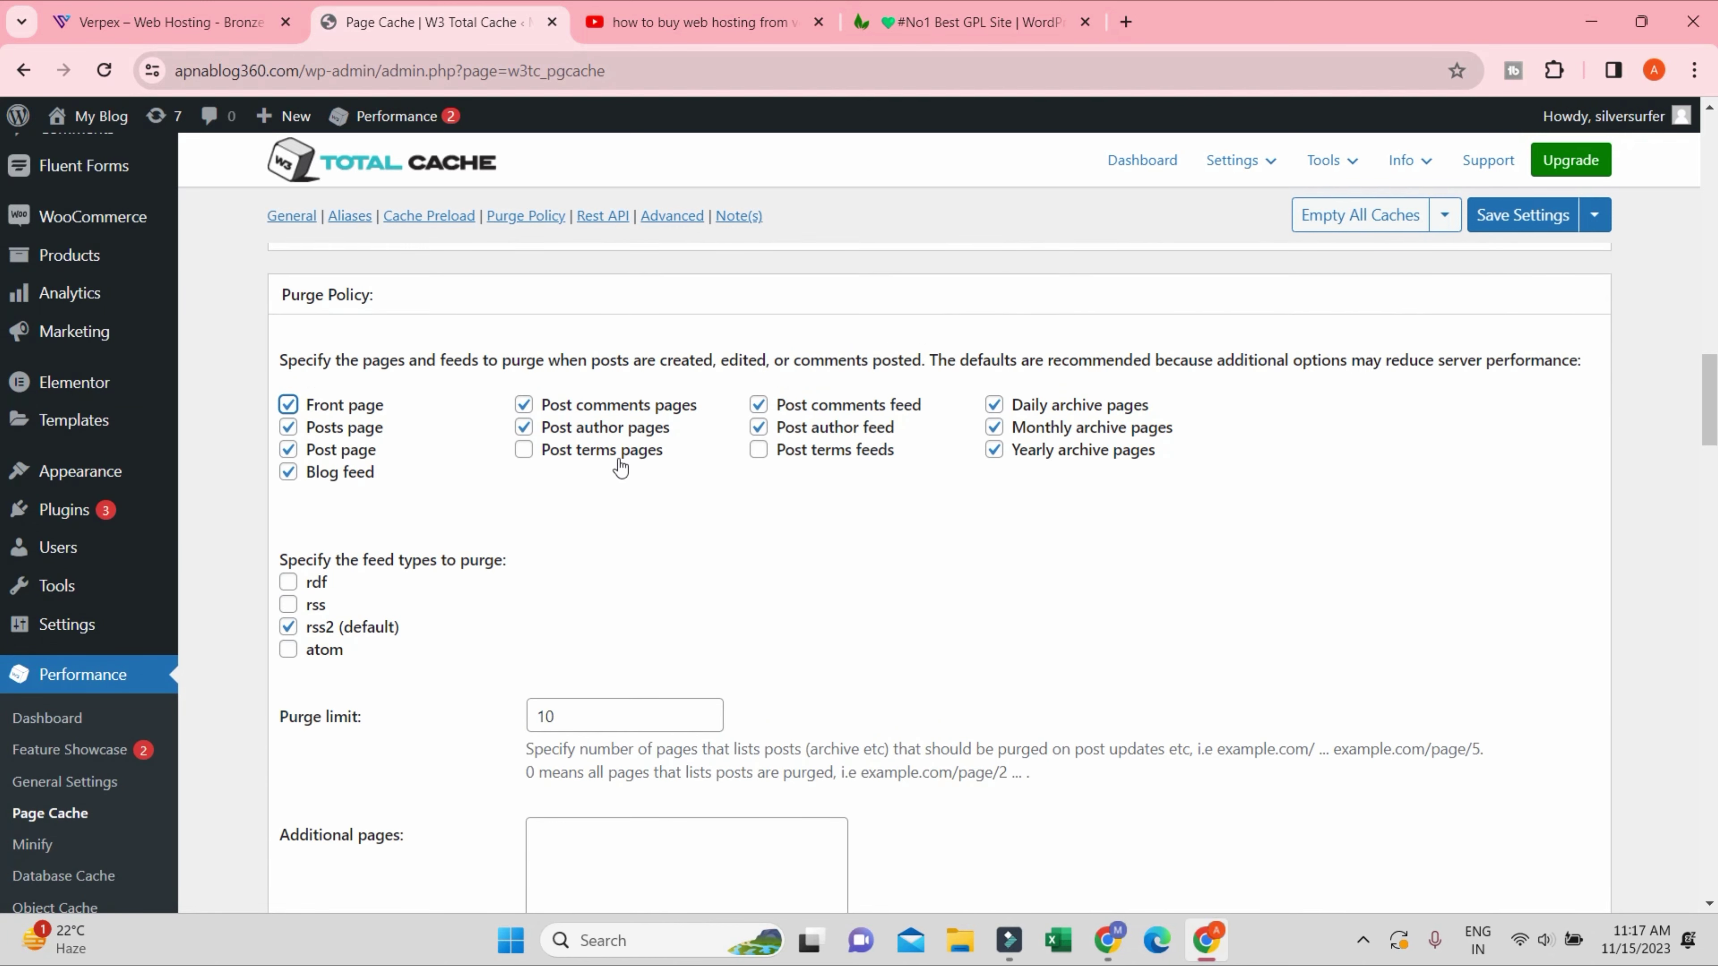
scroll(824, 459, "down", 6)
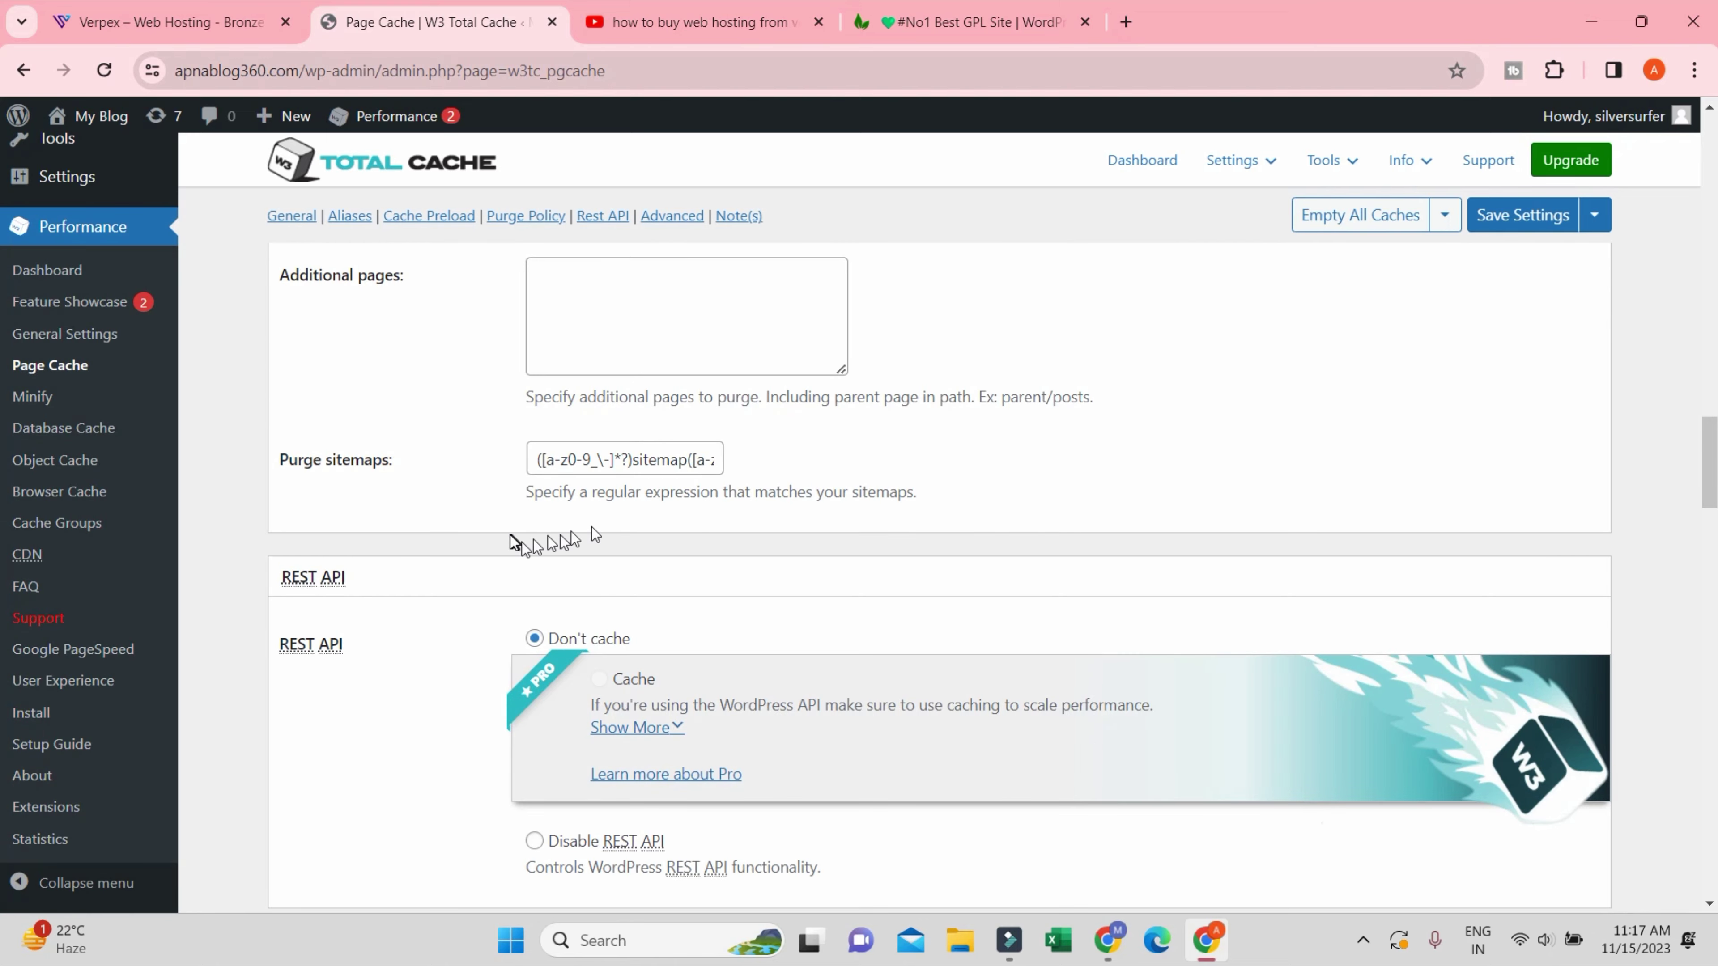
scroll(472, 441, "up", 5)
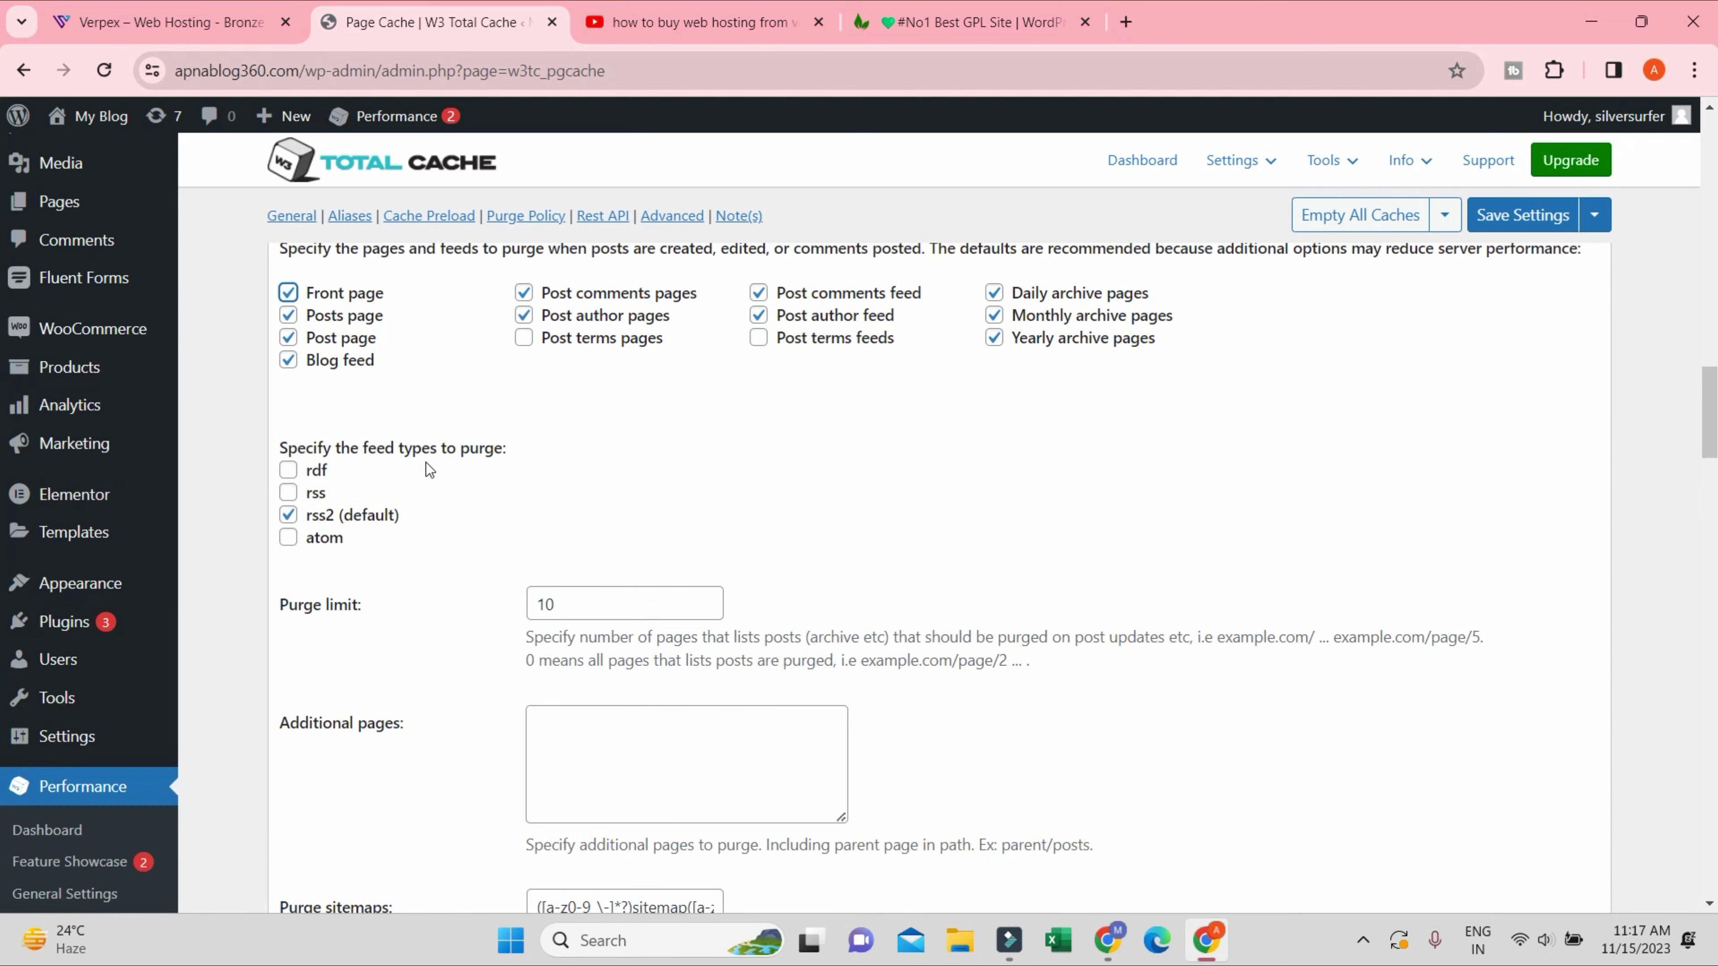
scroll(527, 643, "down", 8)
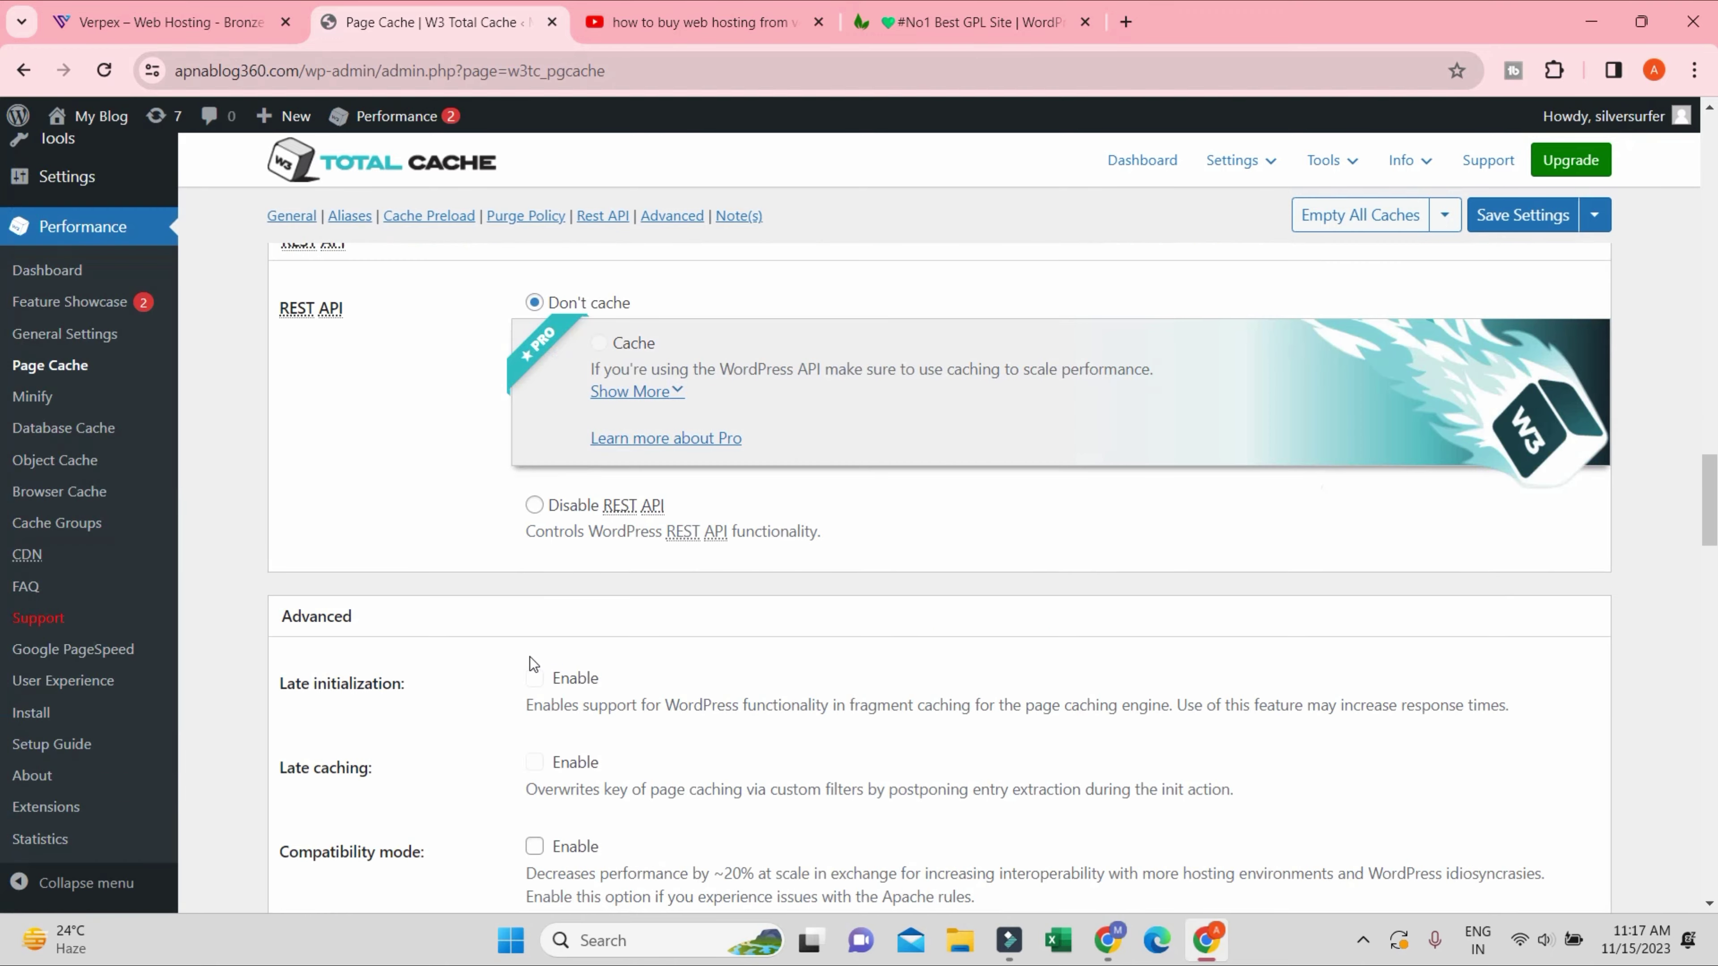
scroll(525, 654, "down", 4)
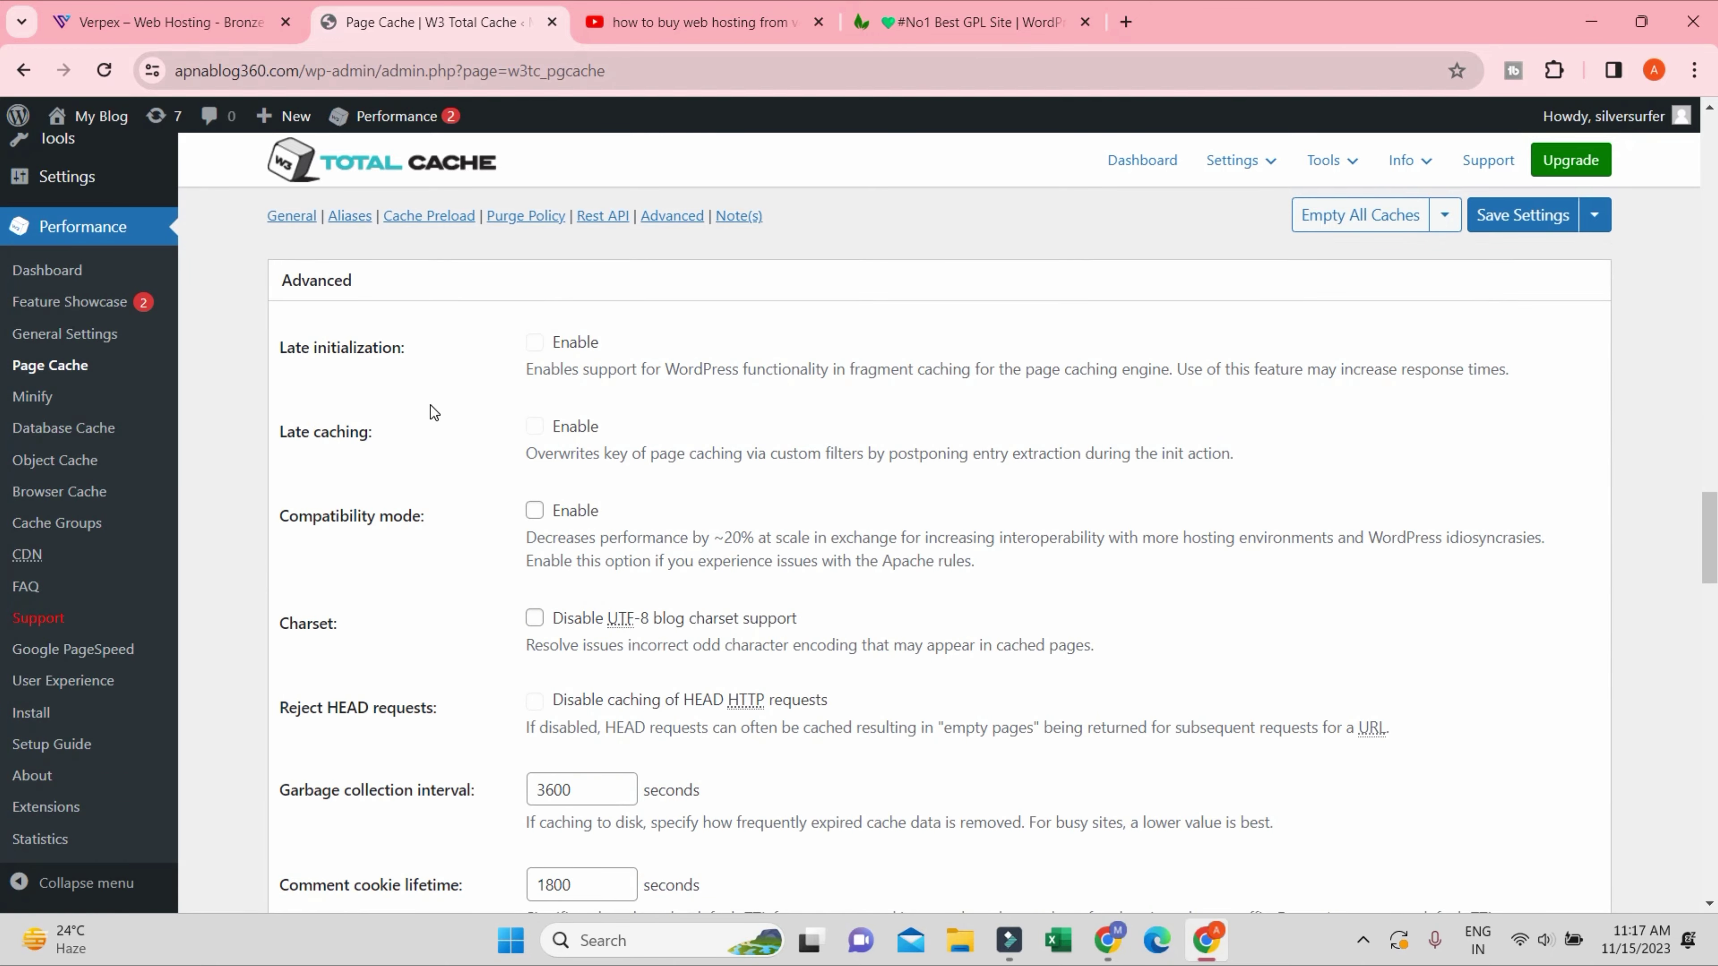
scroll(408, 374, "down", 8)
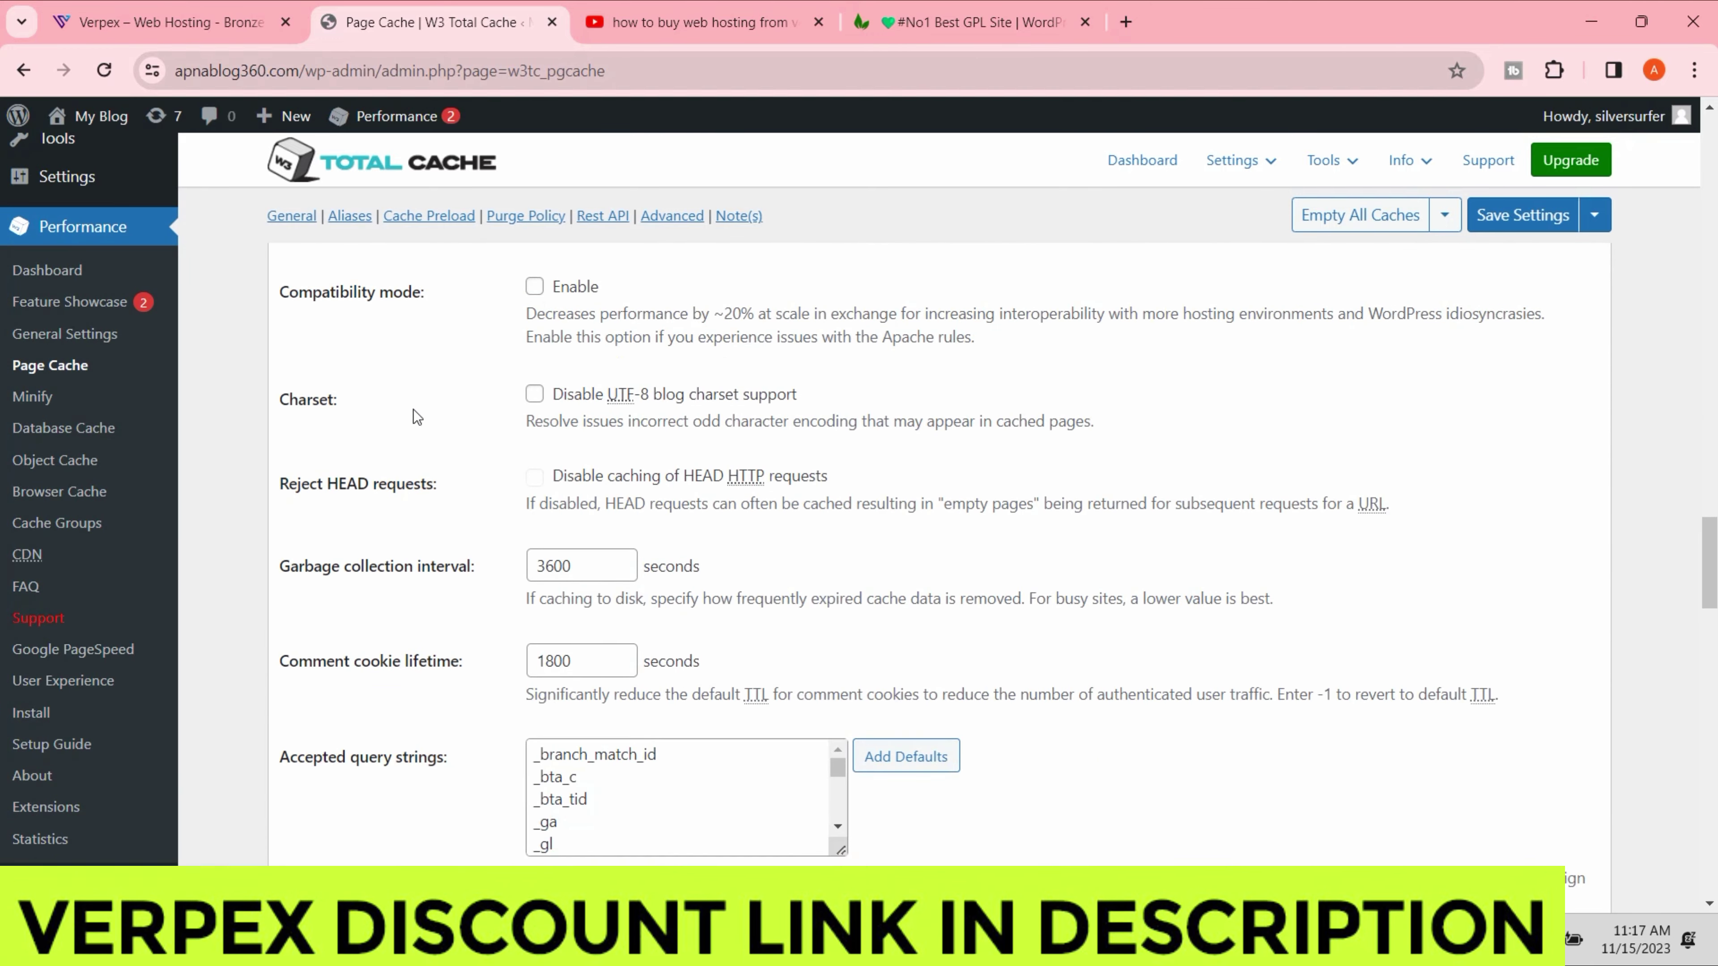
scroll(471, 587, "down", 15)
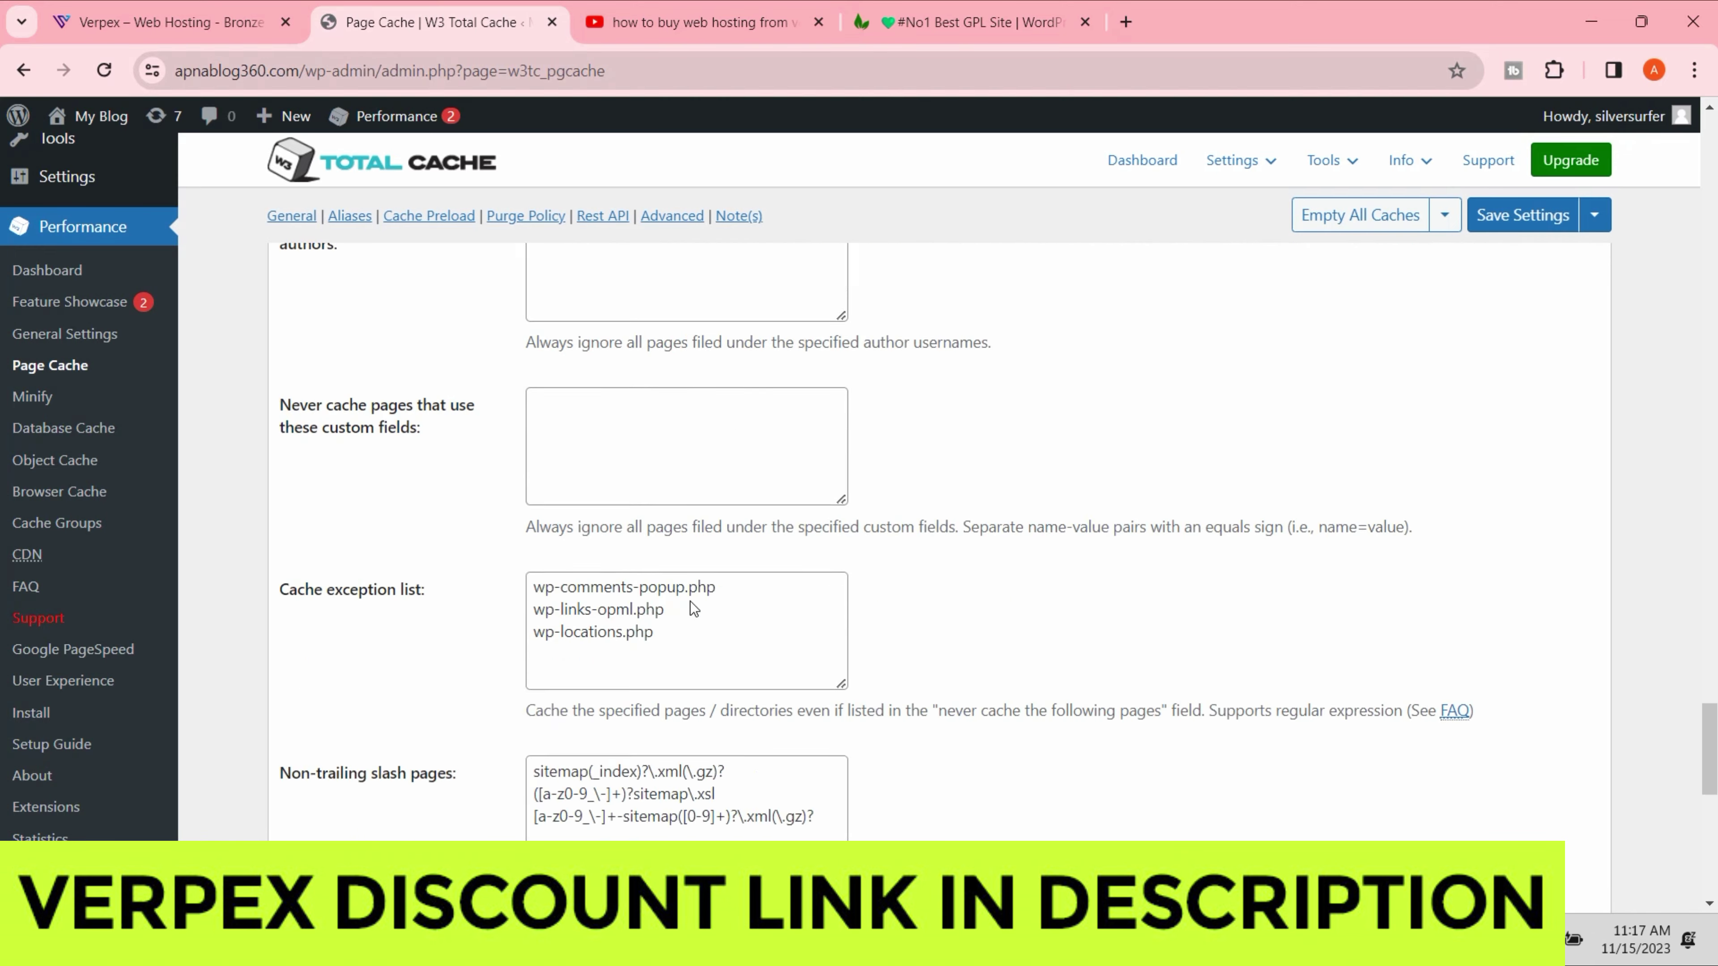
scroll(1448, 391, "up", 8)
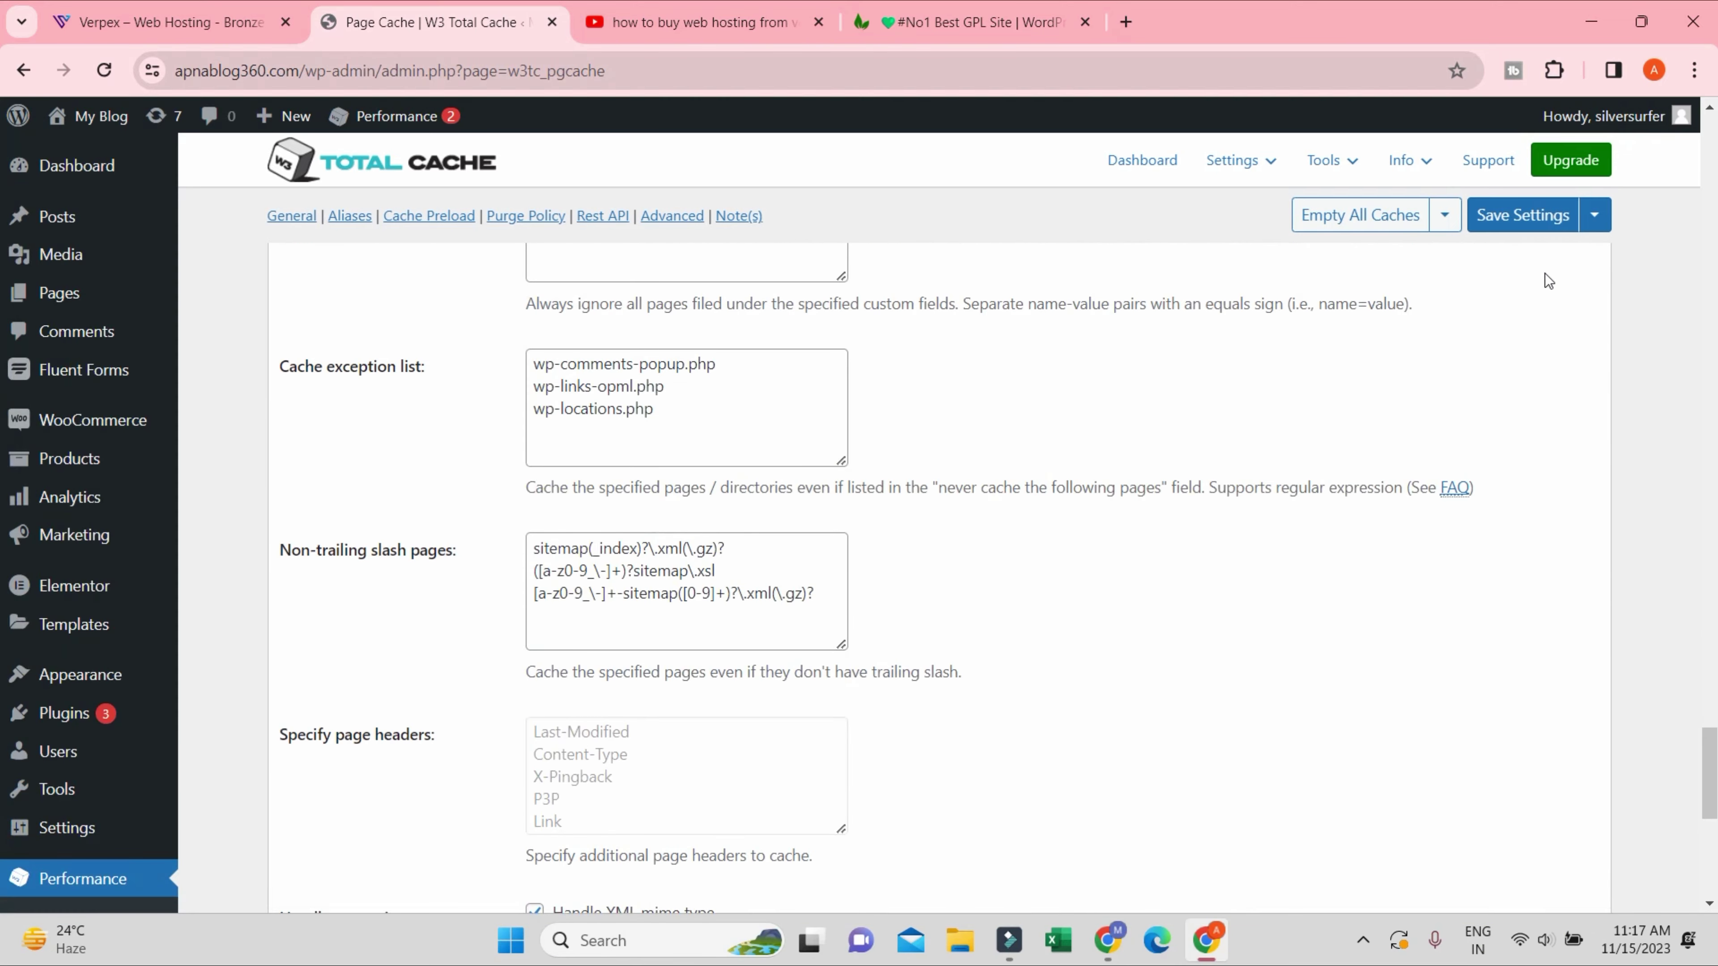
left_click(1476, 233)
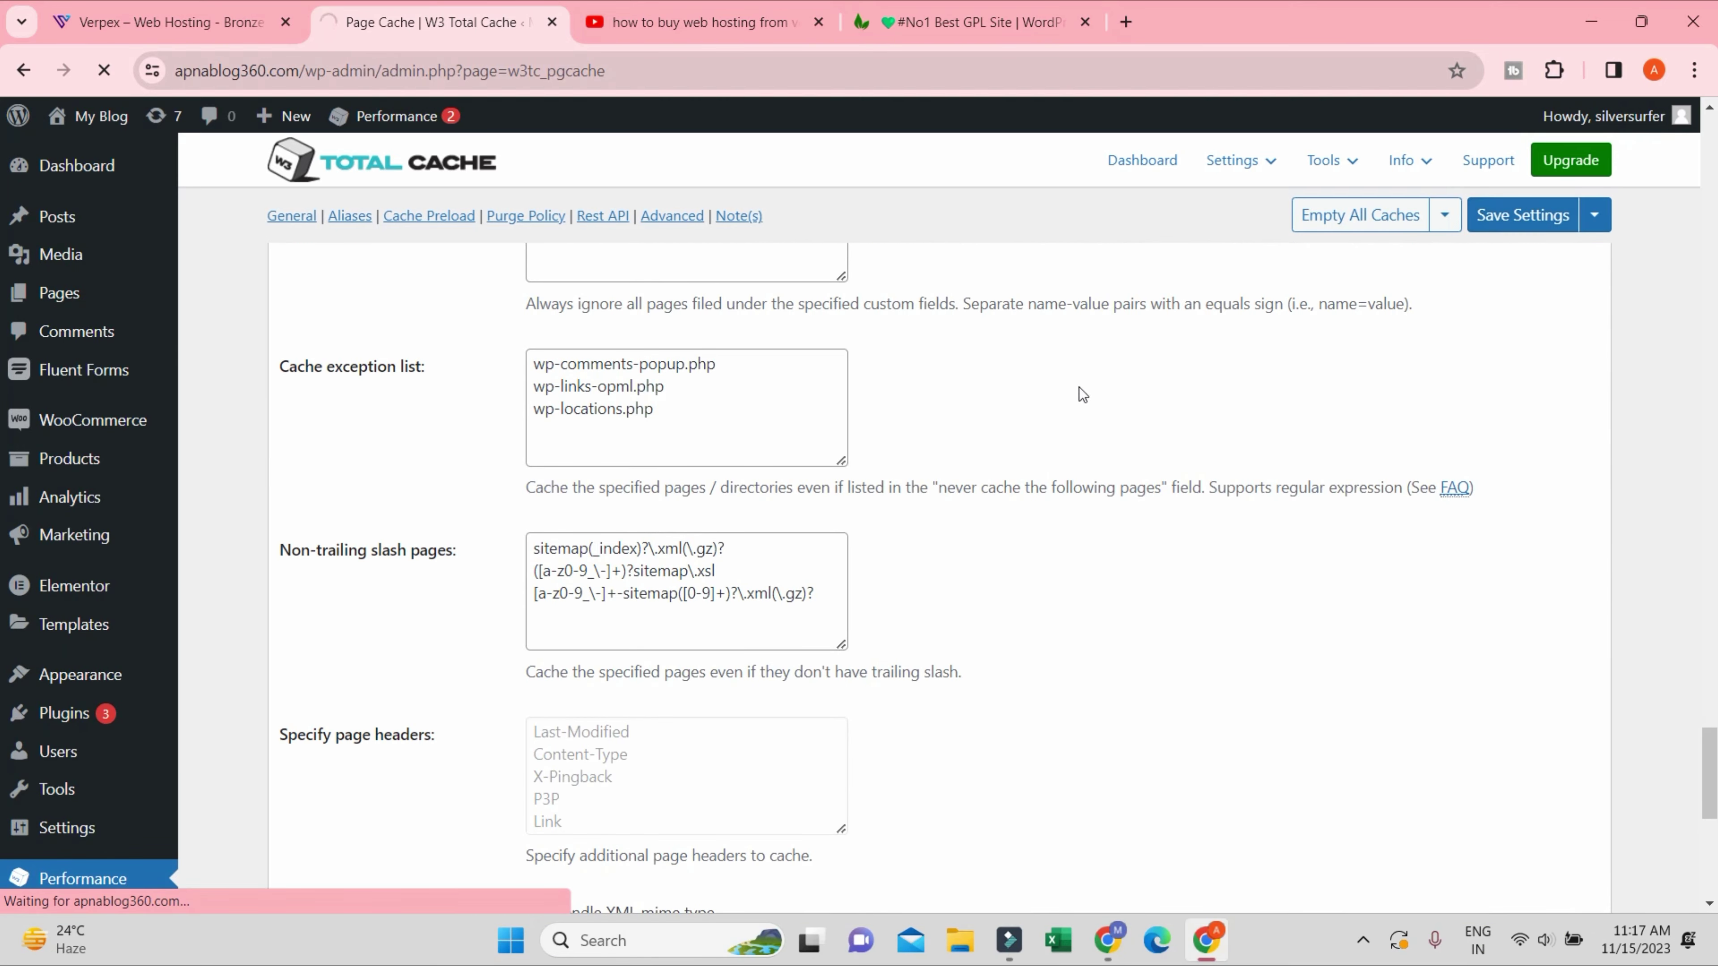
- Open the Minify settings and enable HTML minification in the HTML & XML section
scroll(710, 583, "down", 5)
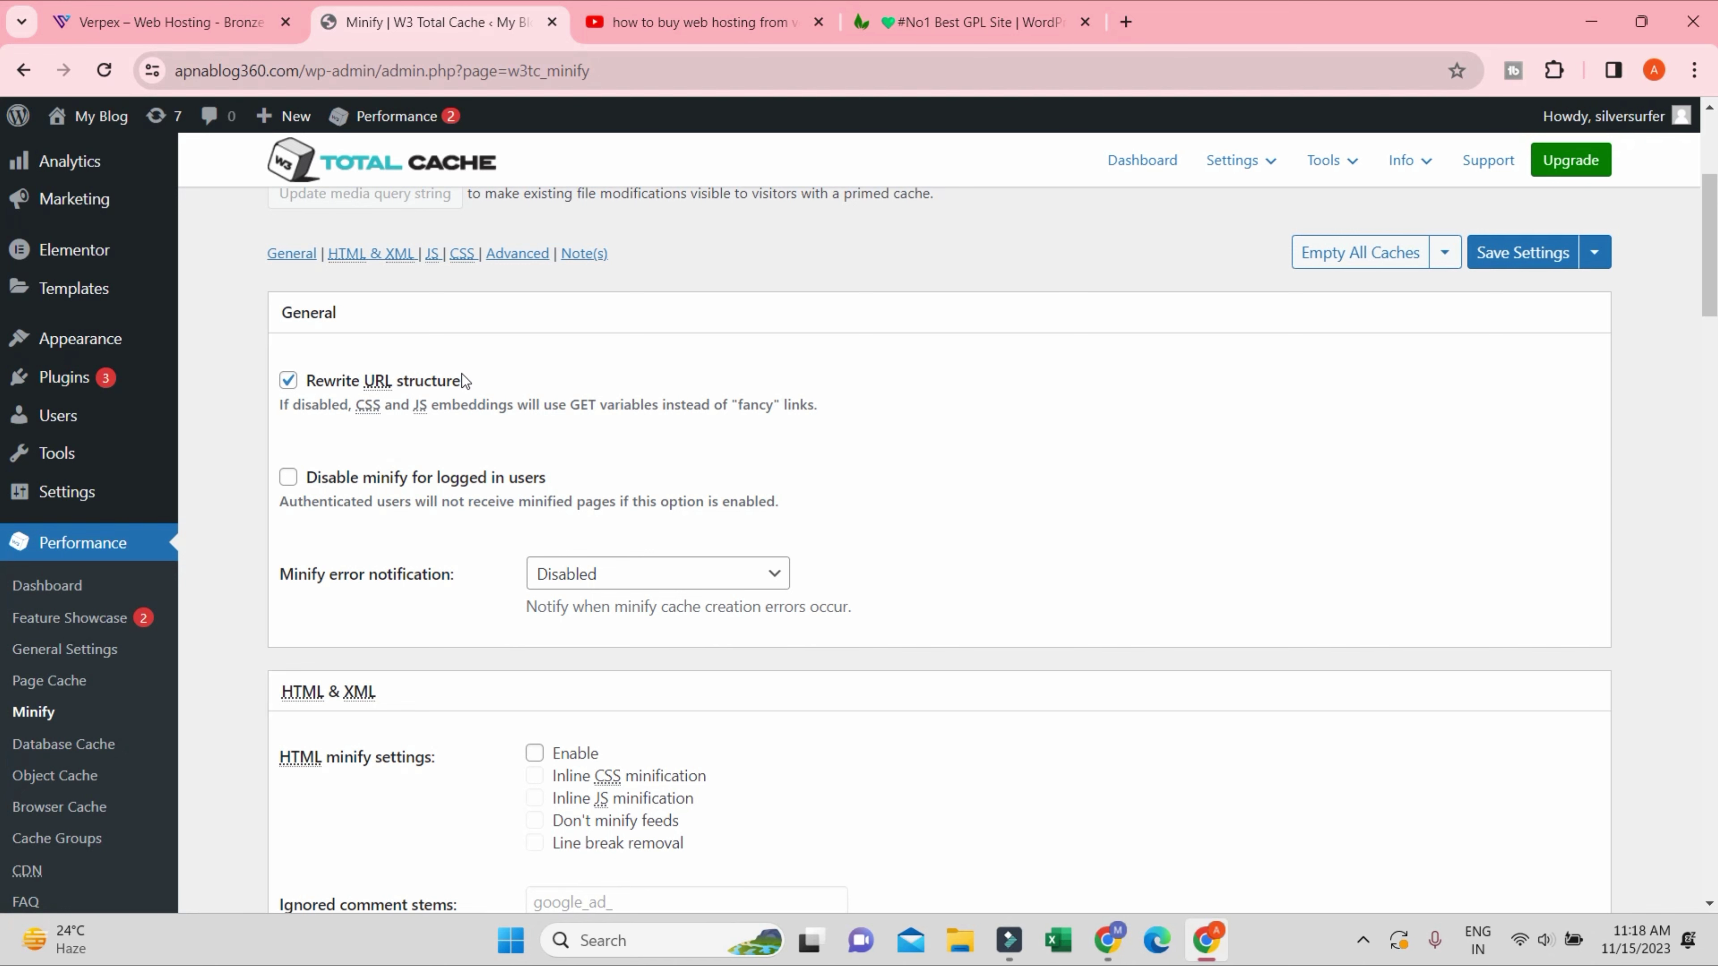
scroll(508, 423, "up", 3)
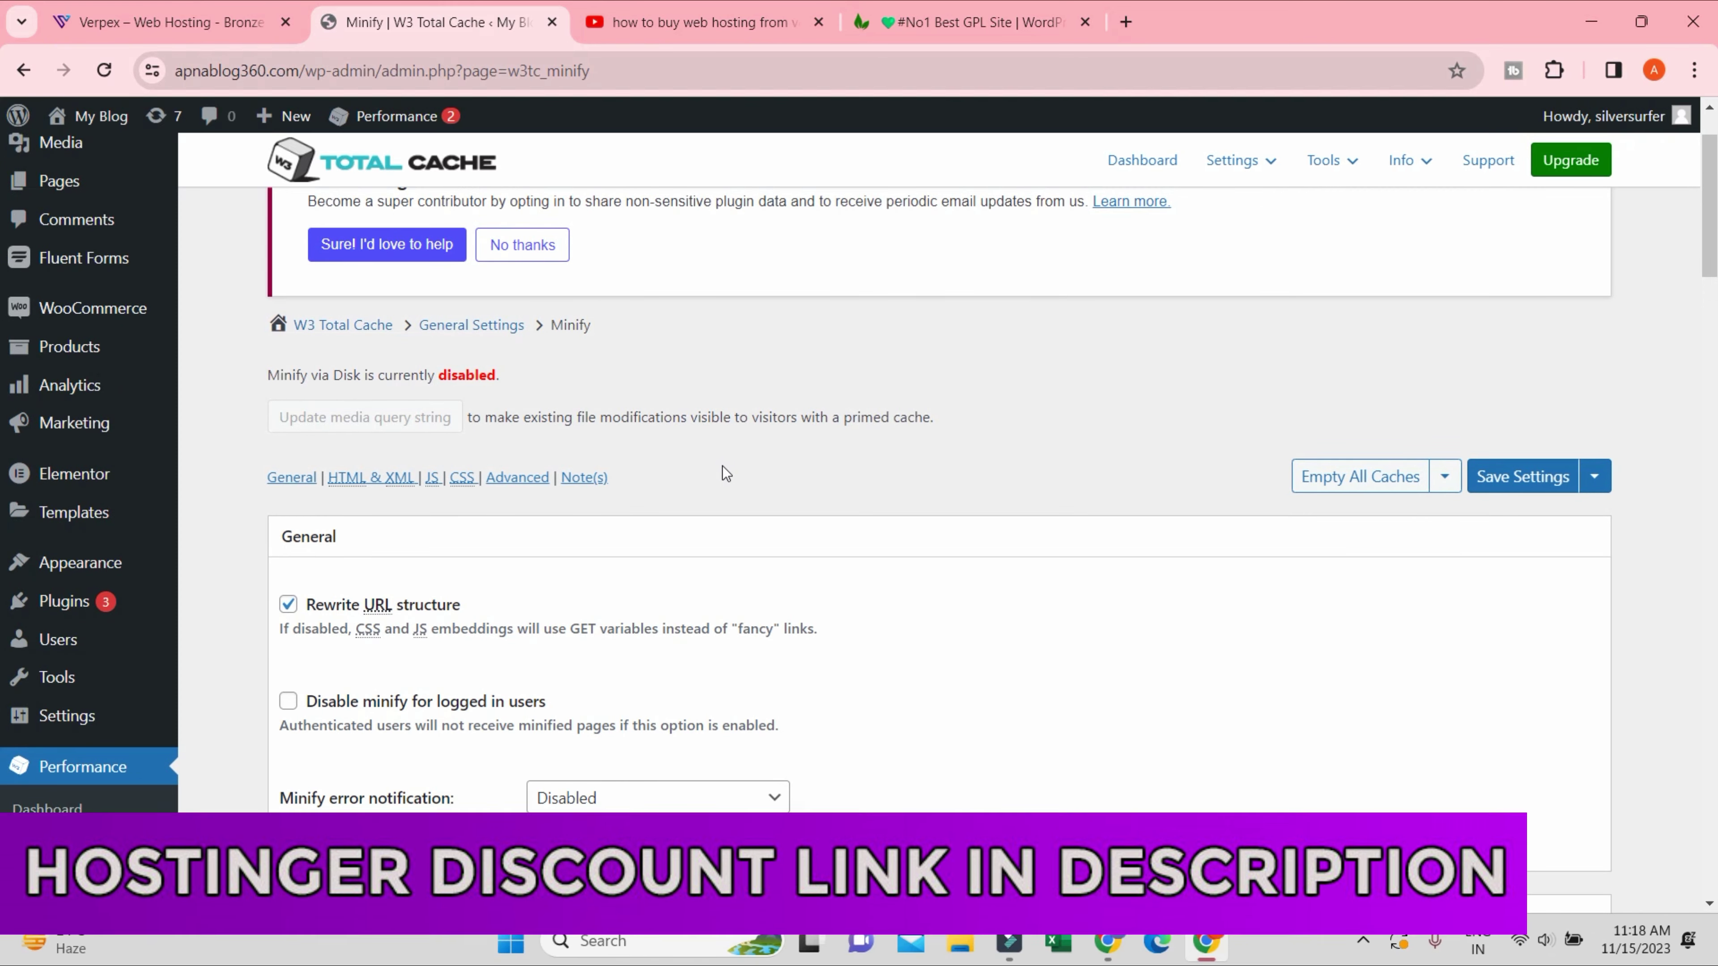
scroll(731, 477, "down", 3)
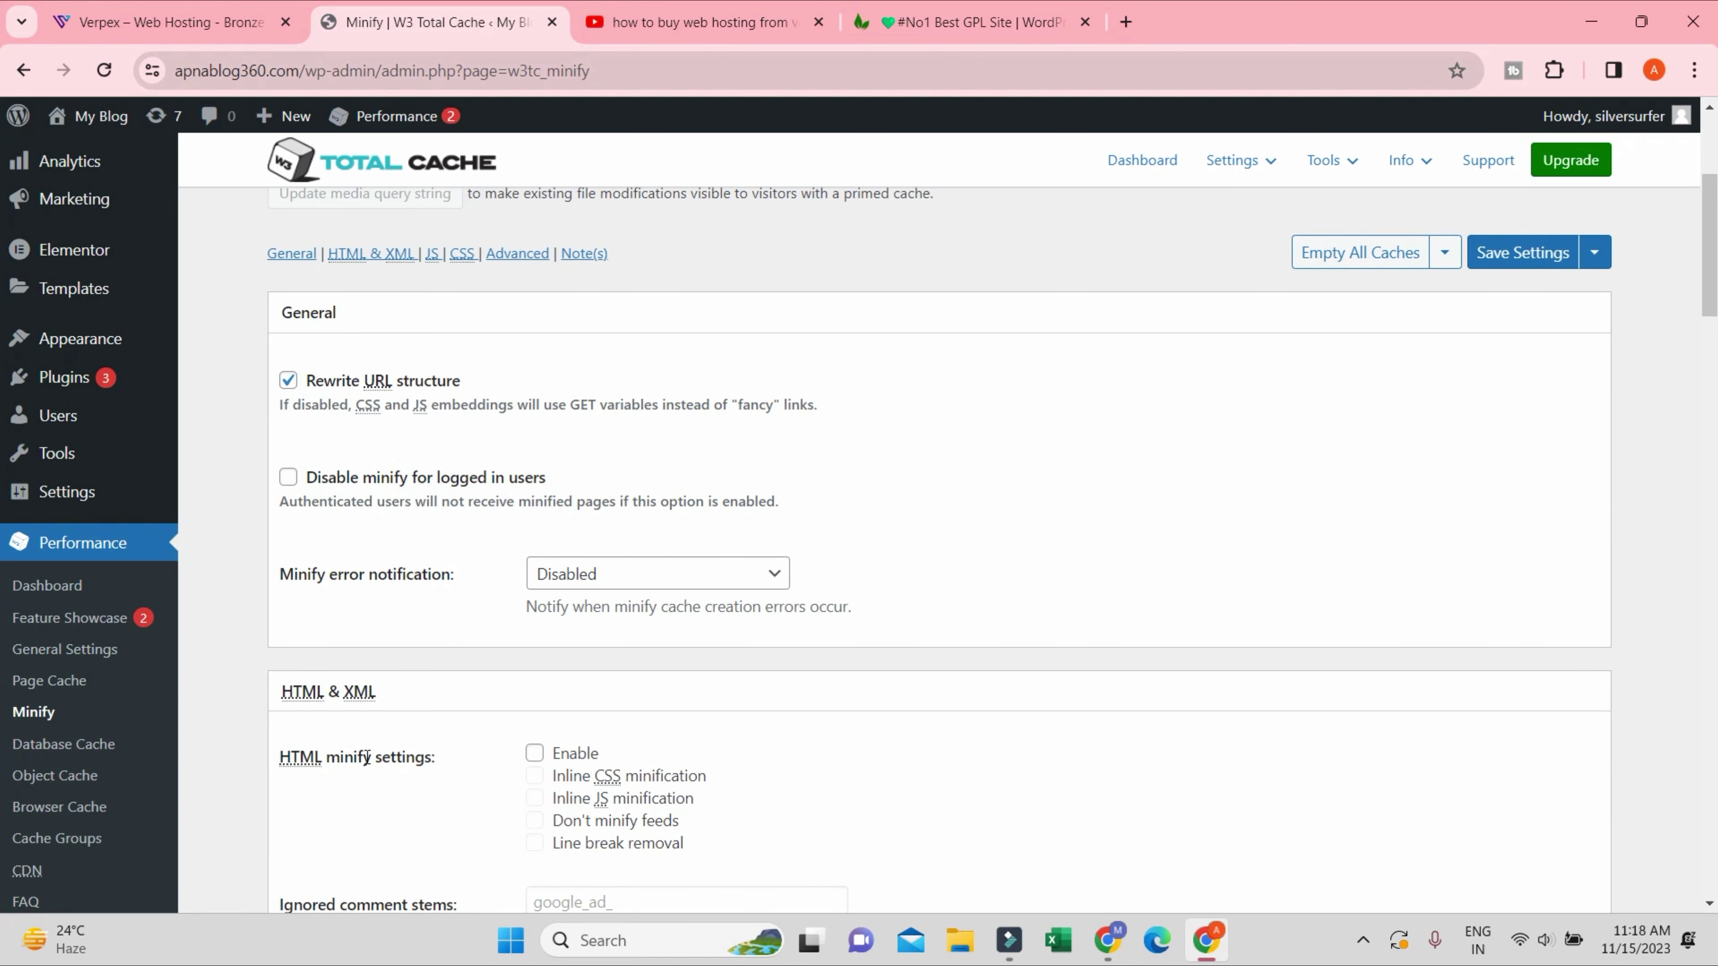
scroll(518, 733, "down", 8)
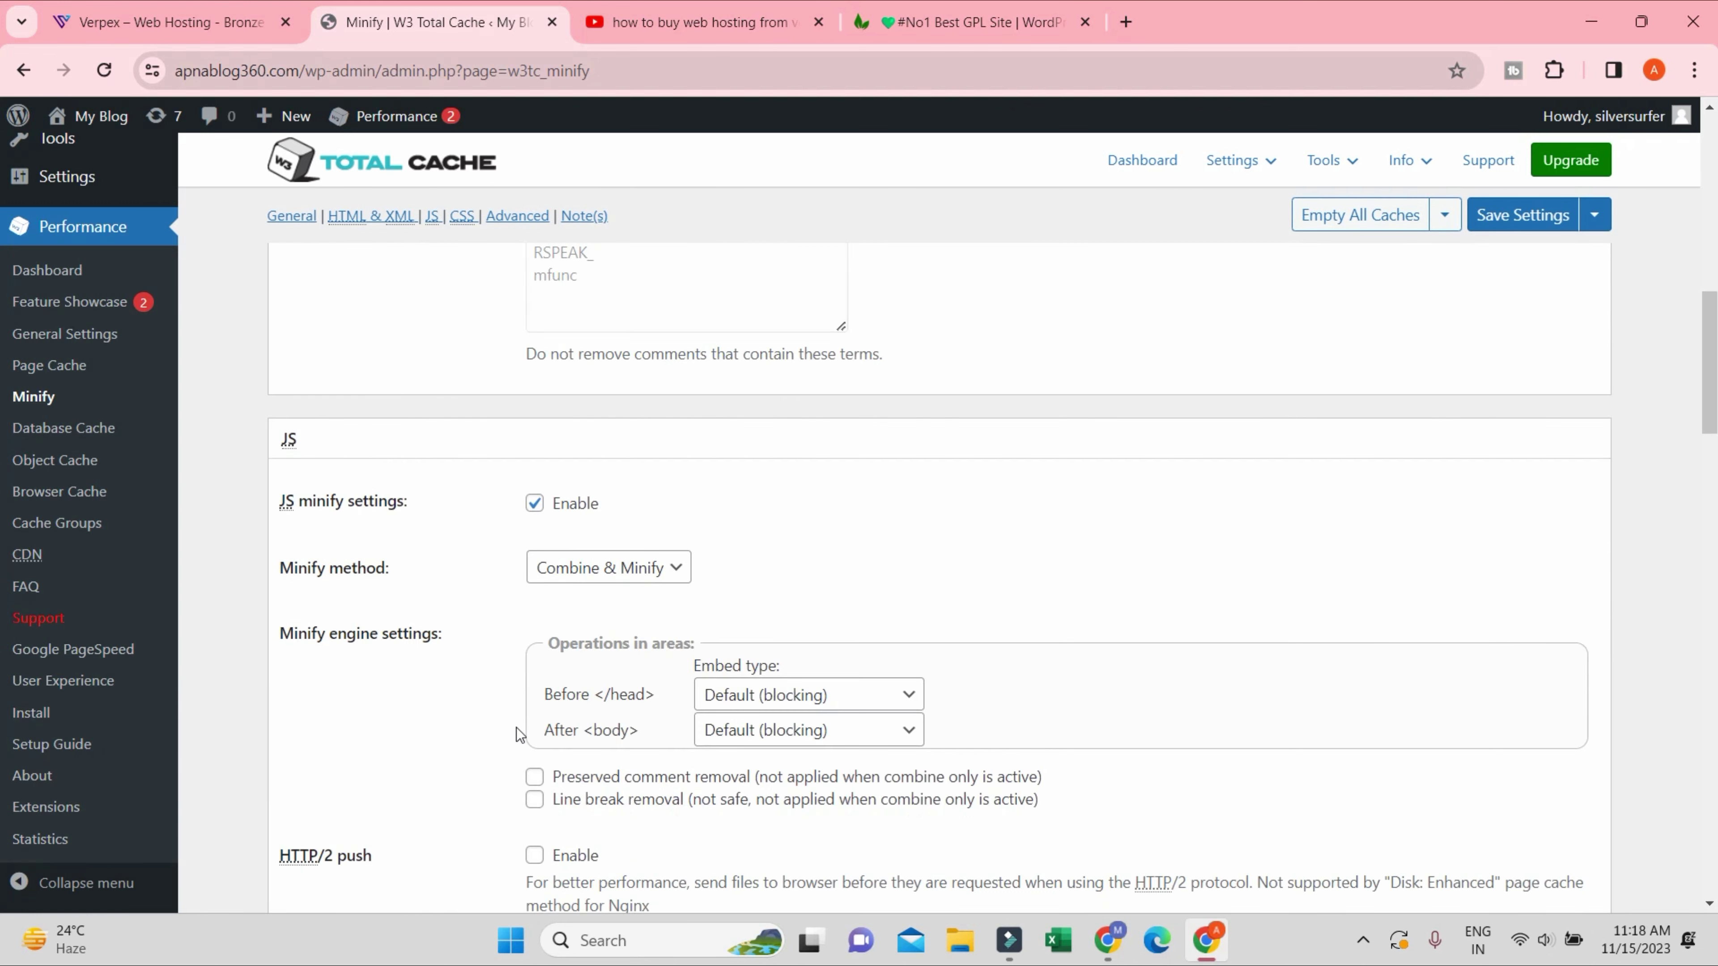
scroll(519, 732, "down", 3)
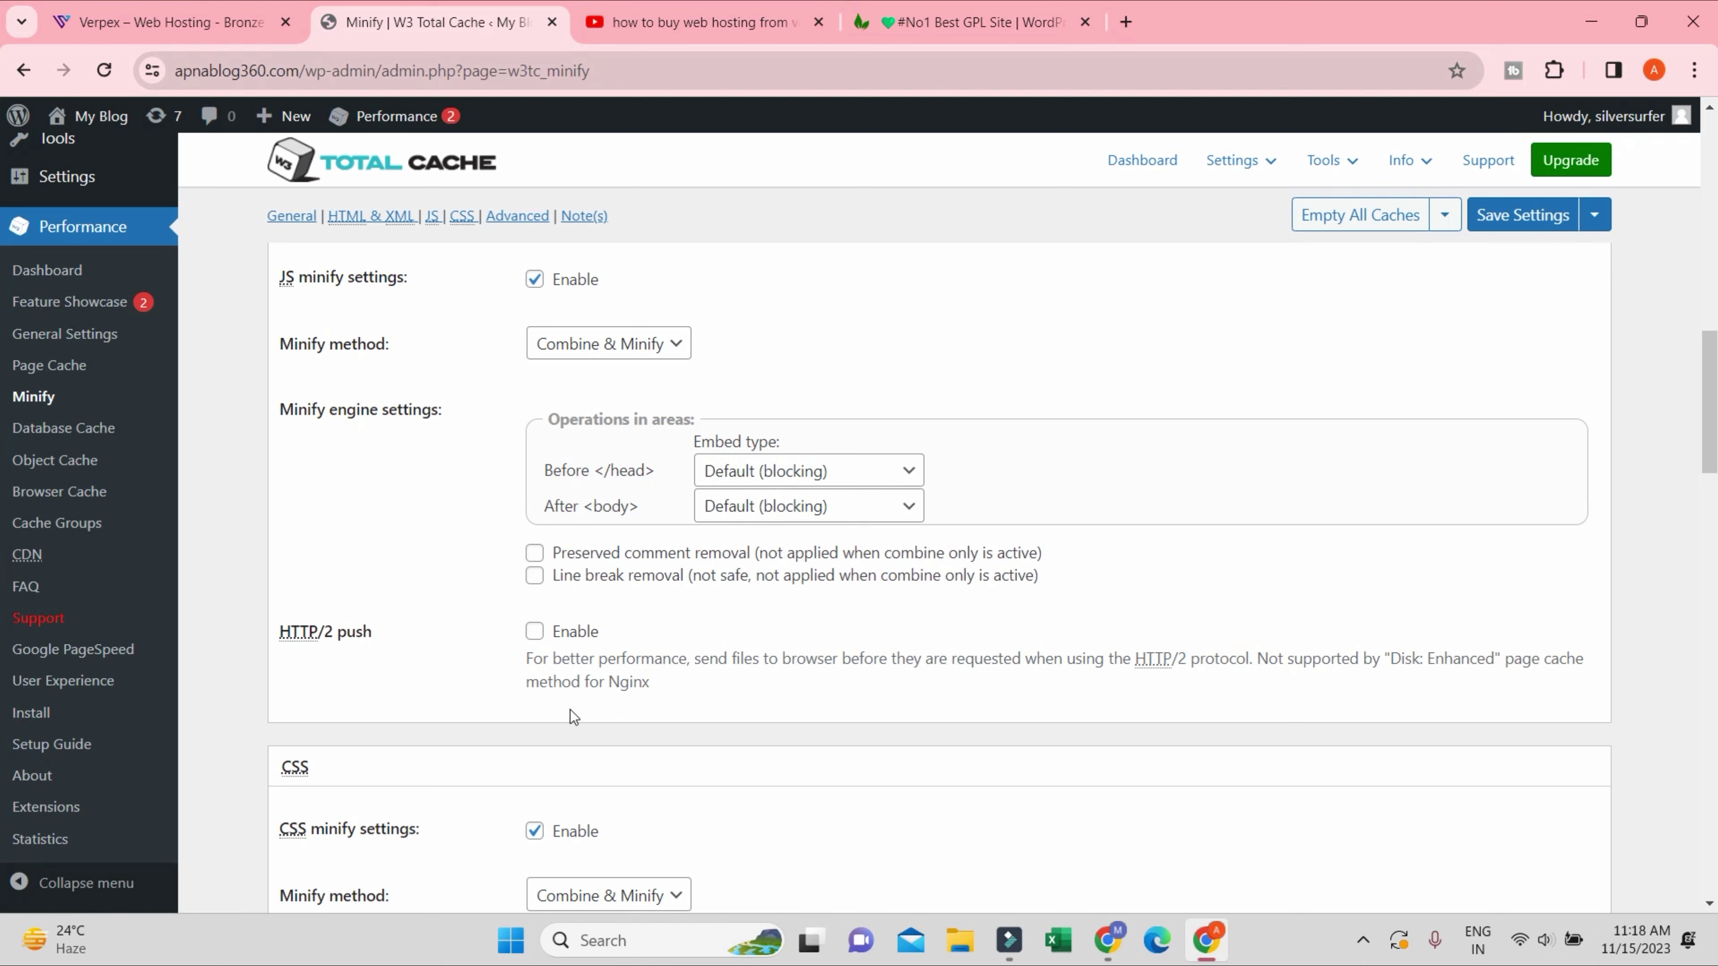
scroll(616, 691, "up", 7)
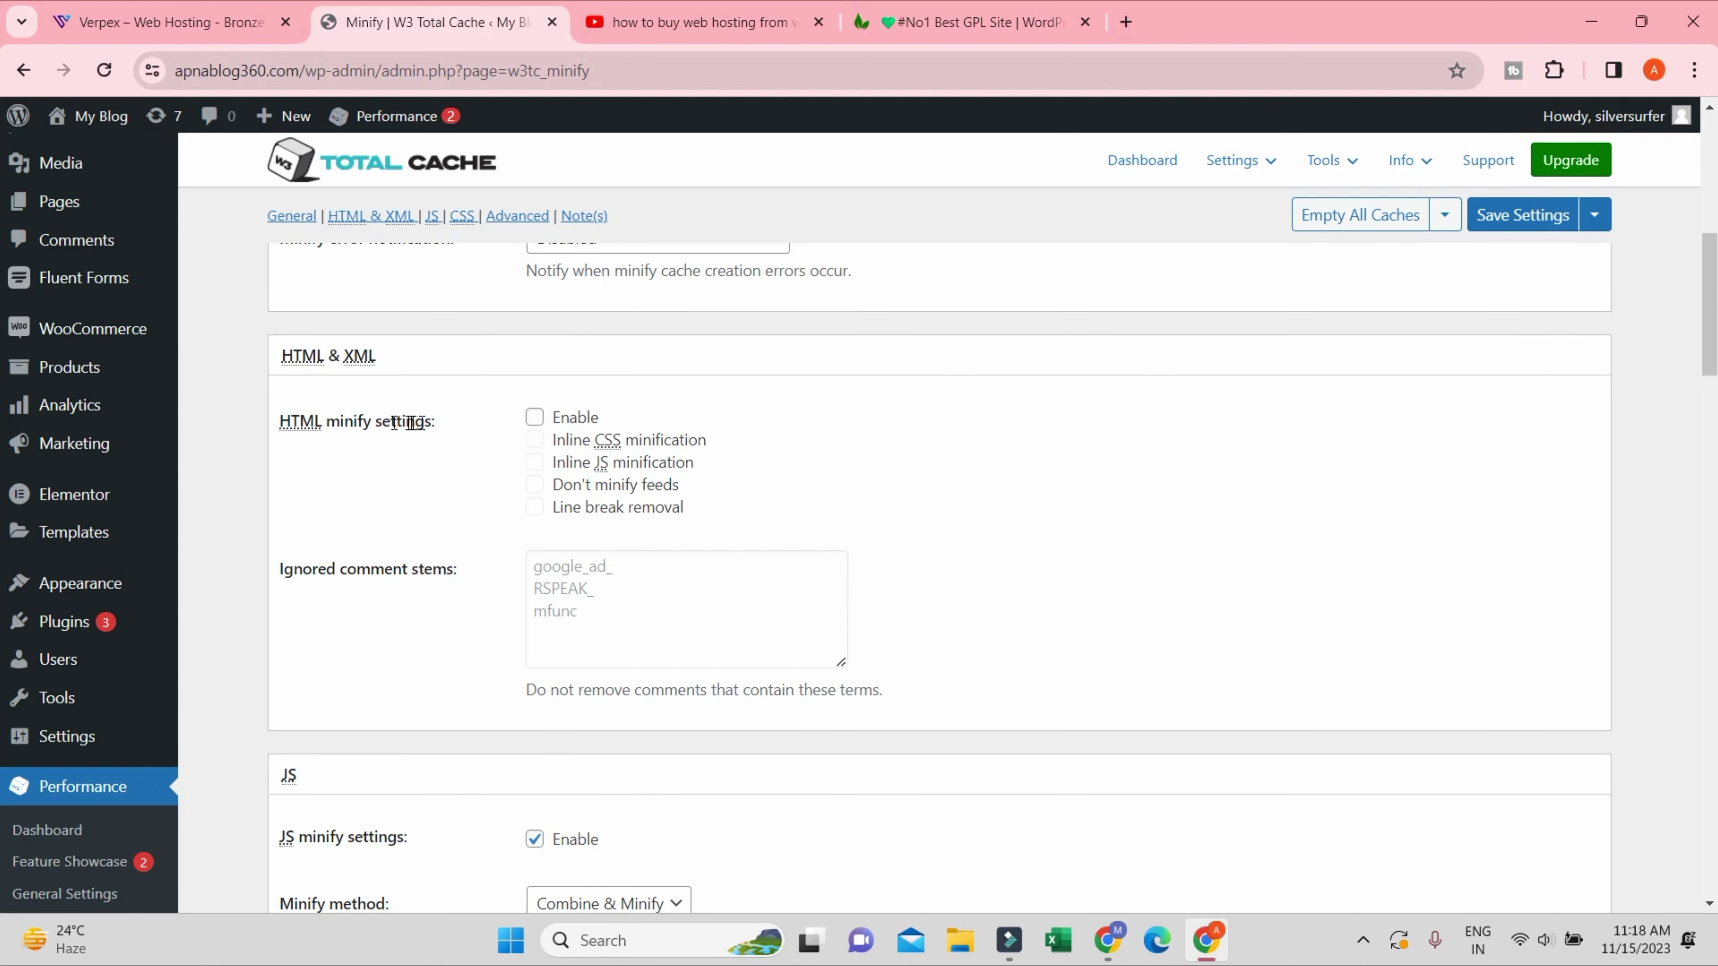
left_click(535, 417)
scroll(262, 727, "down", 1)
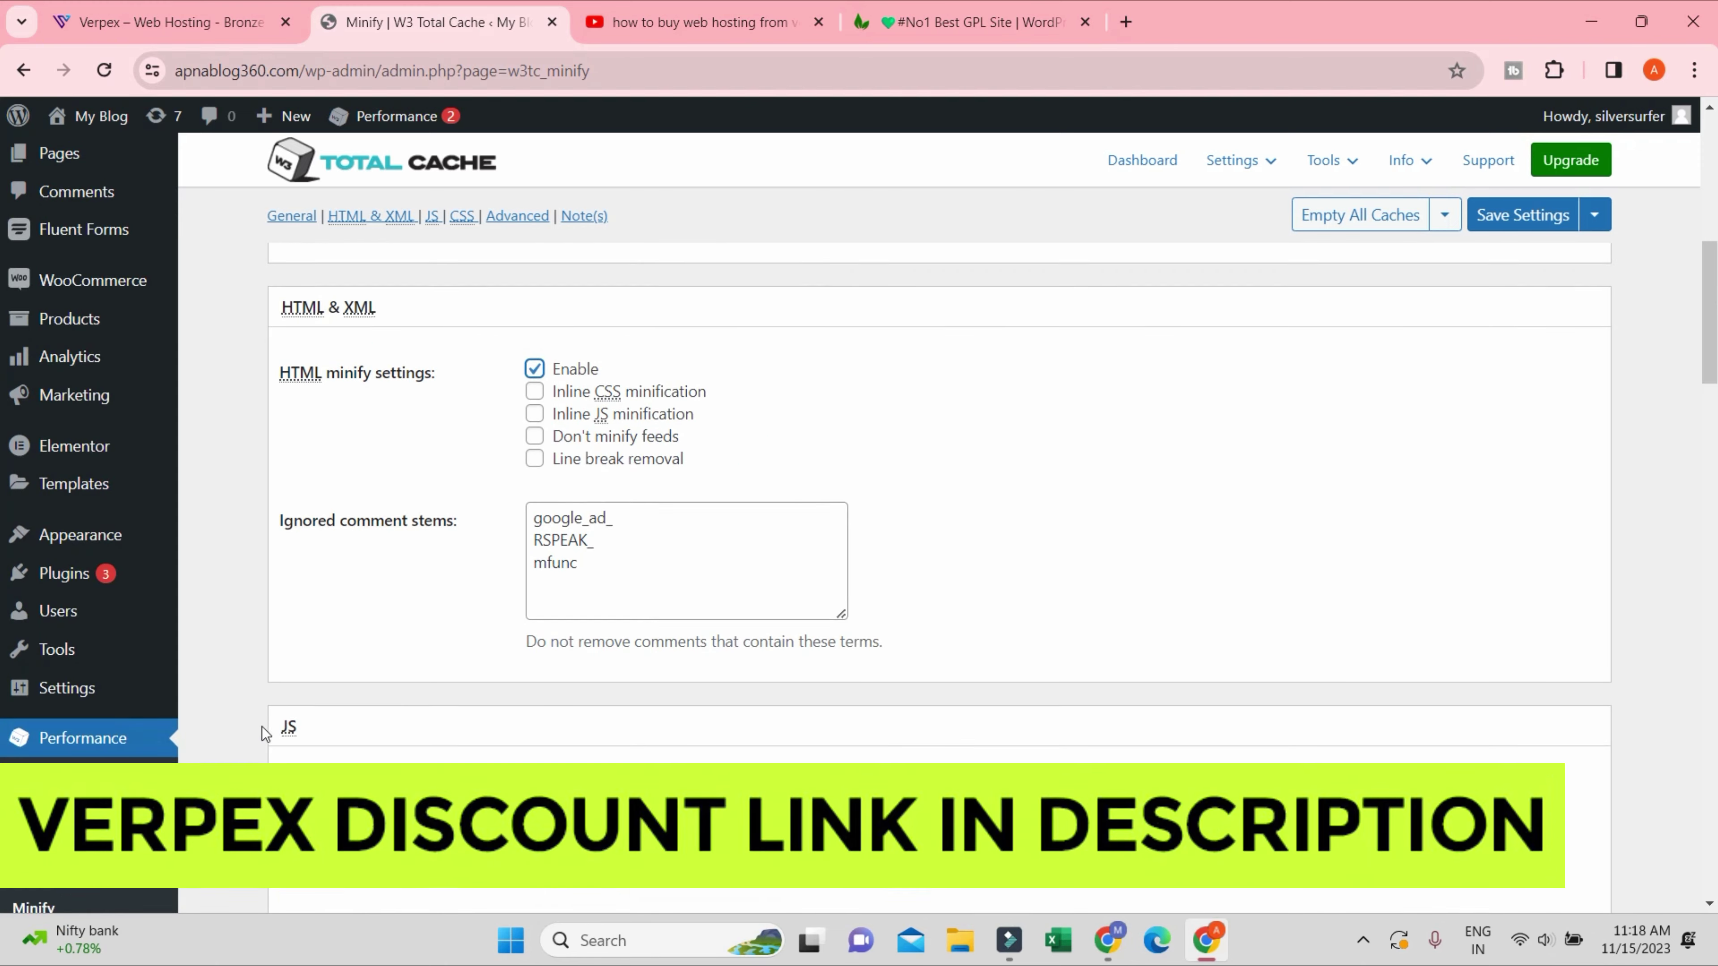
- Review the JS, CSS and advanced minify options, and save the Minify settings
scroll(380, 466, "down", 4)
left_click(533, 499)
scroll(522, 596, "down", 7)
left_click(533, 587)
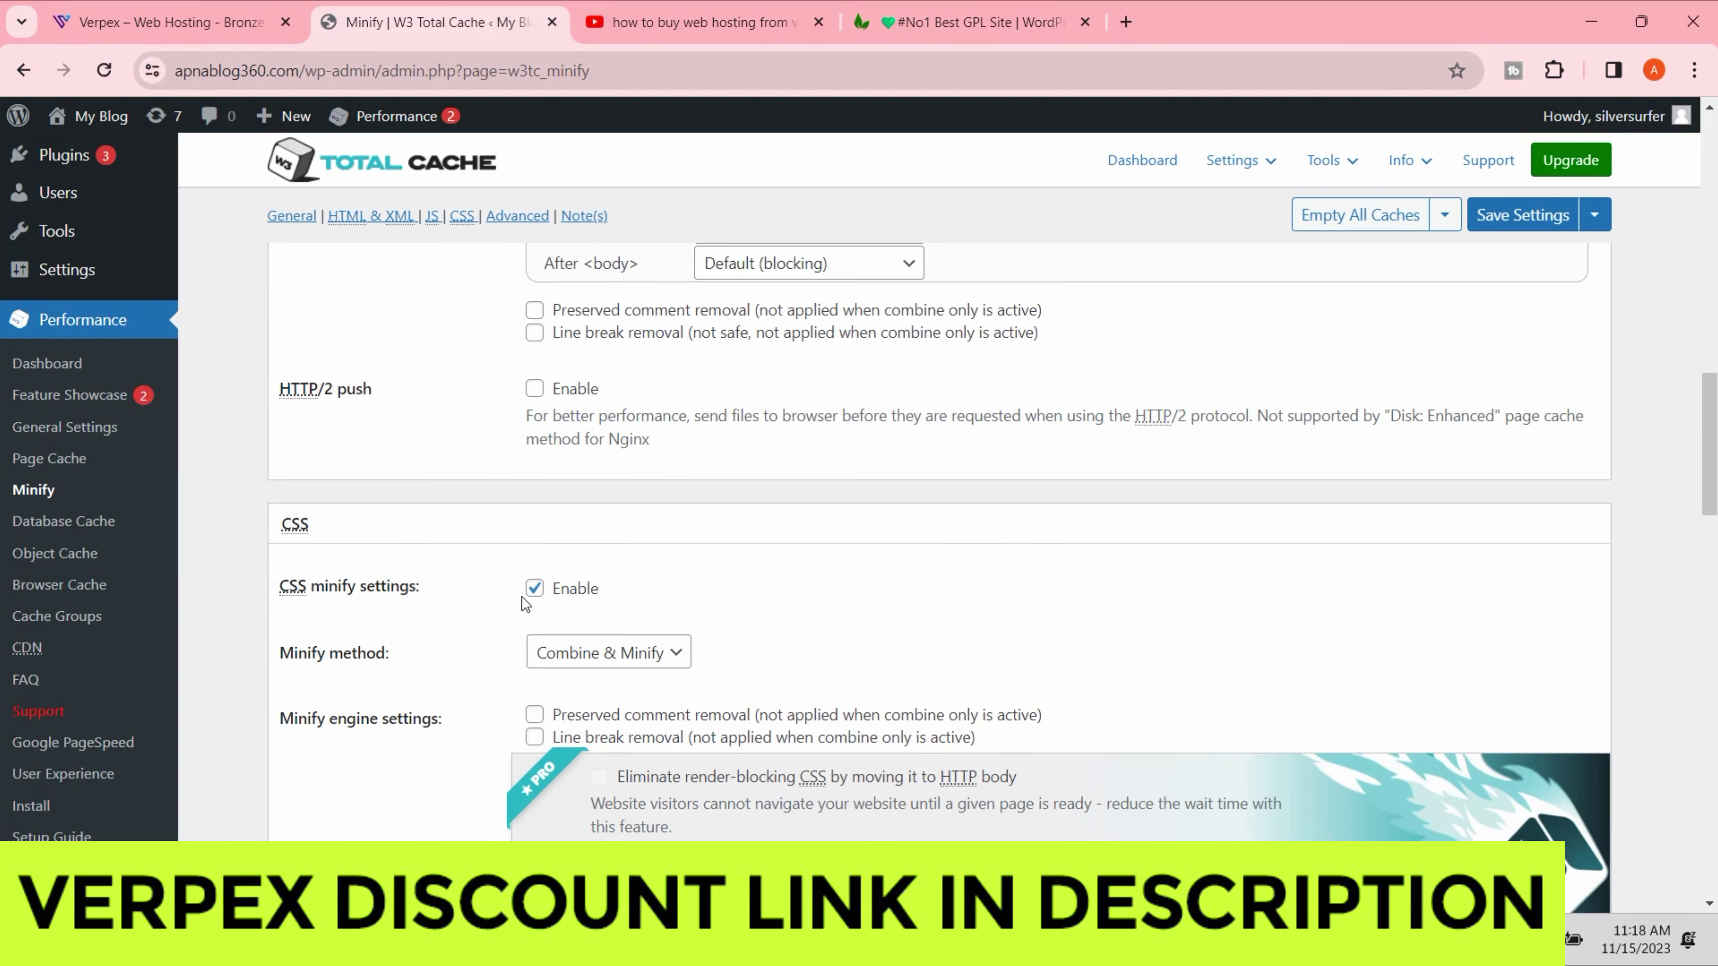
scroll(333, 387, "up", 3)
scroll(583, 664, "down", 15)
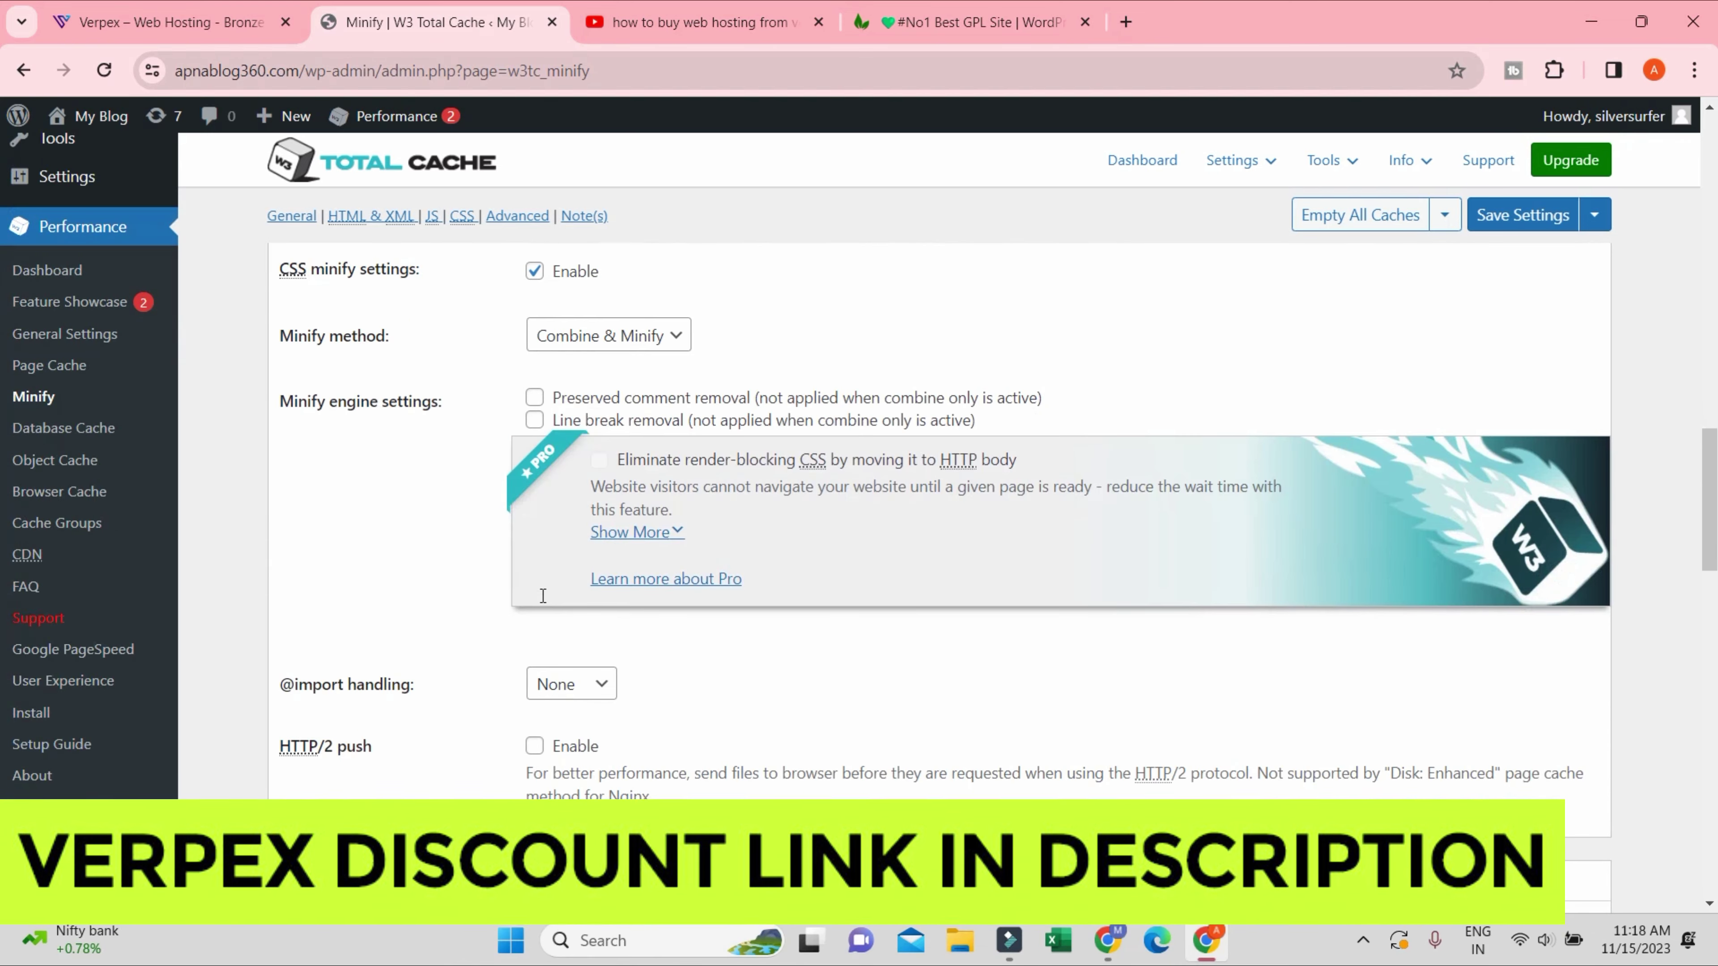
scroll(490, 596, "down", 12)
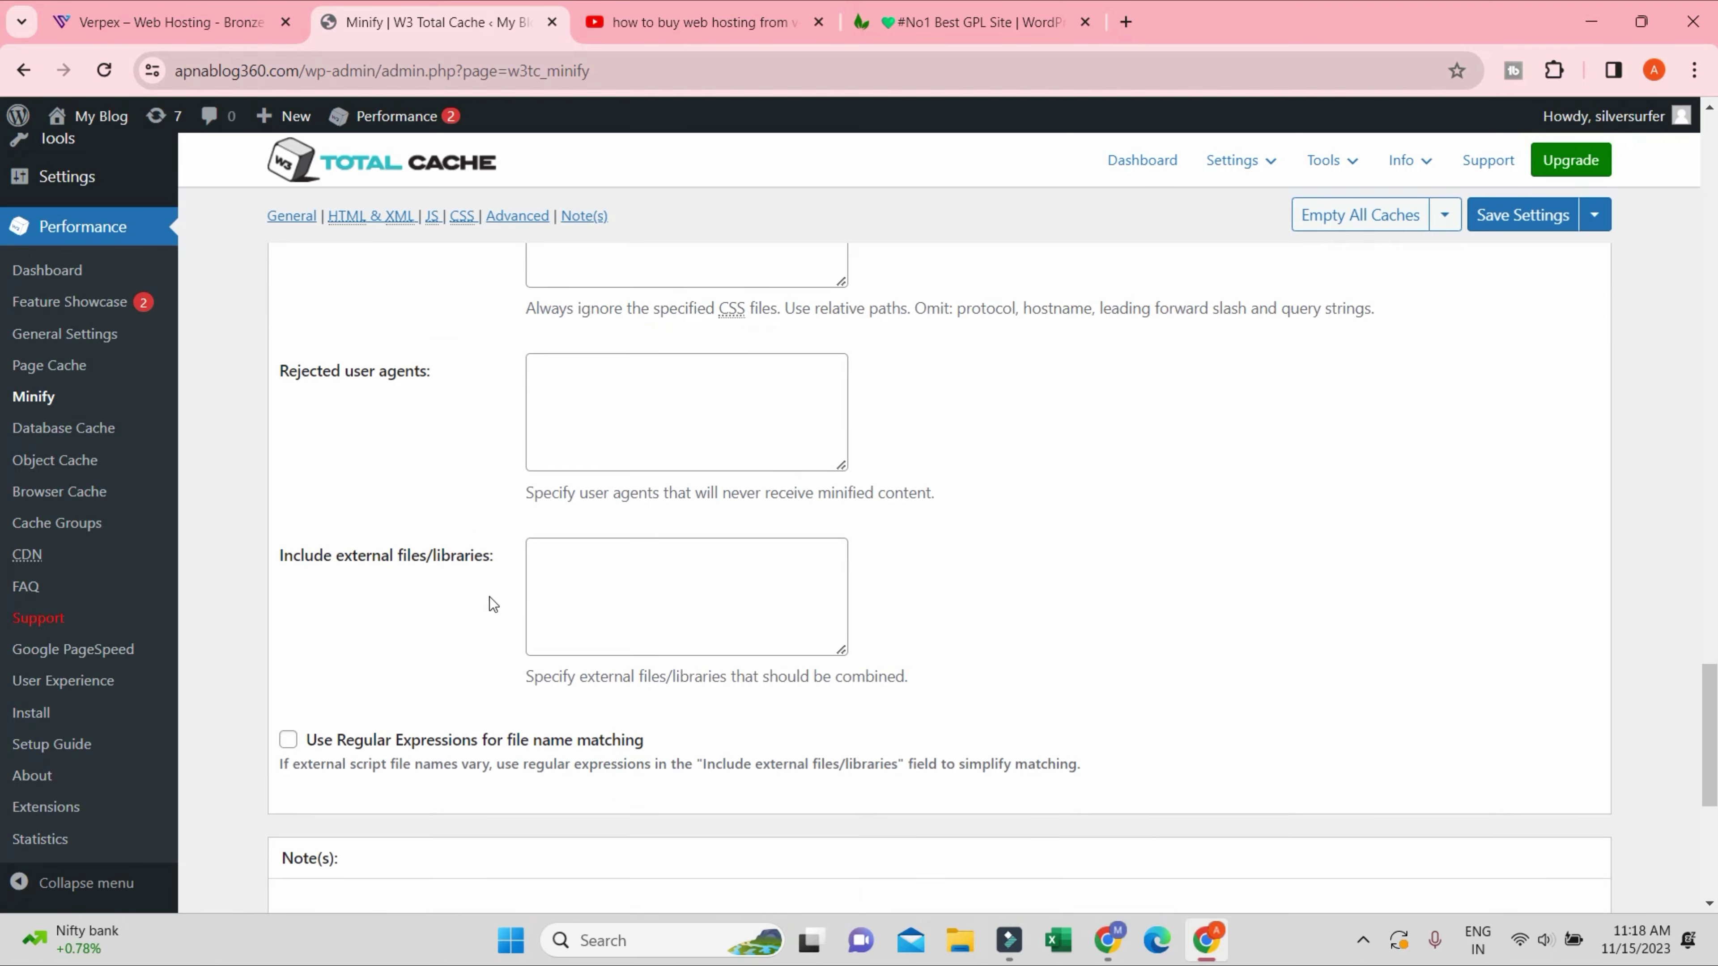
scroll(467, 430, "up", 2)
left_click(1556, 215)
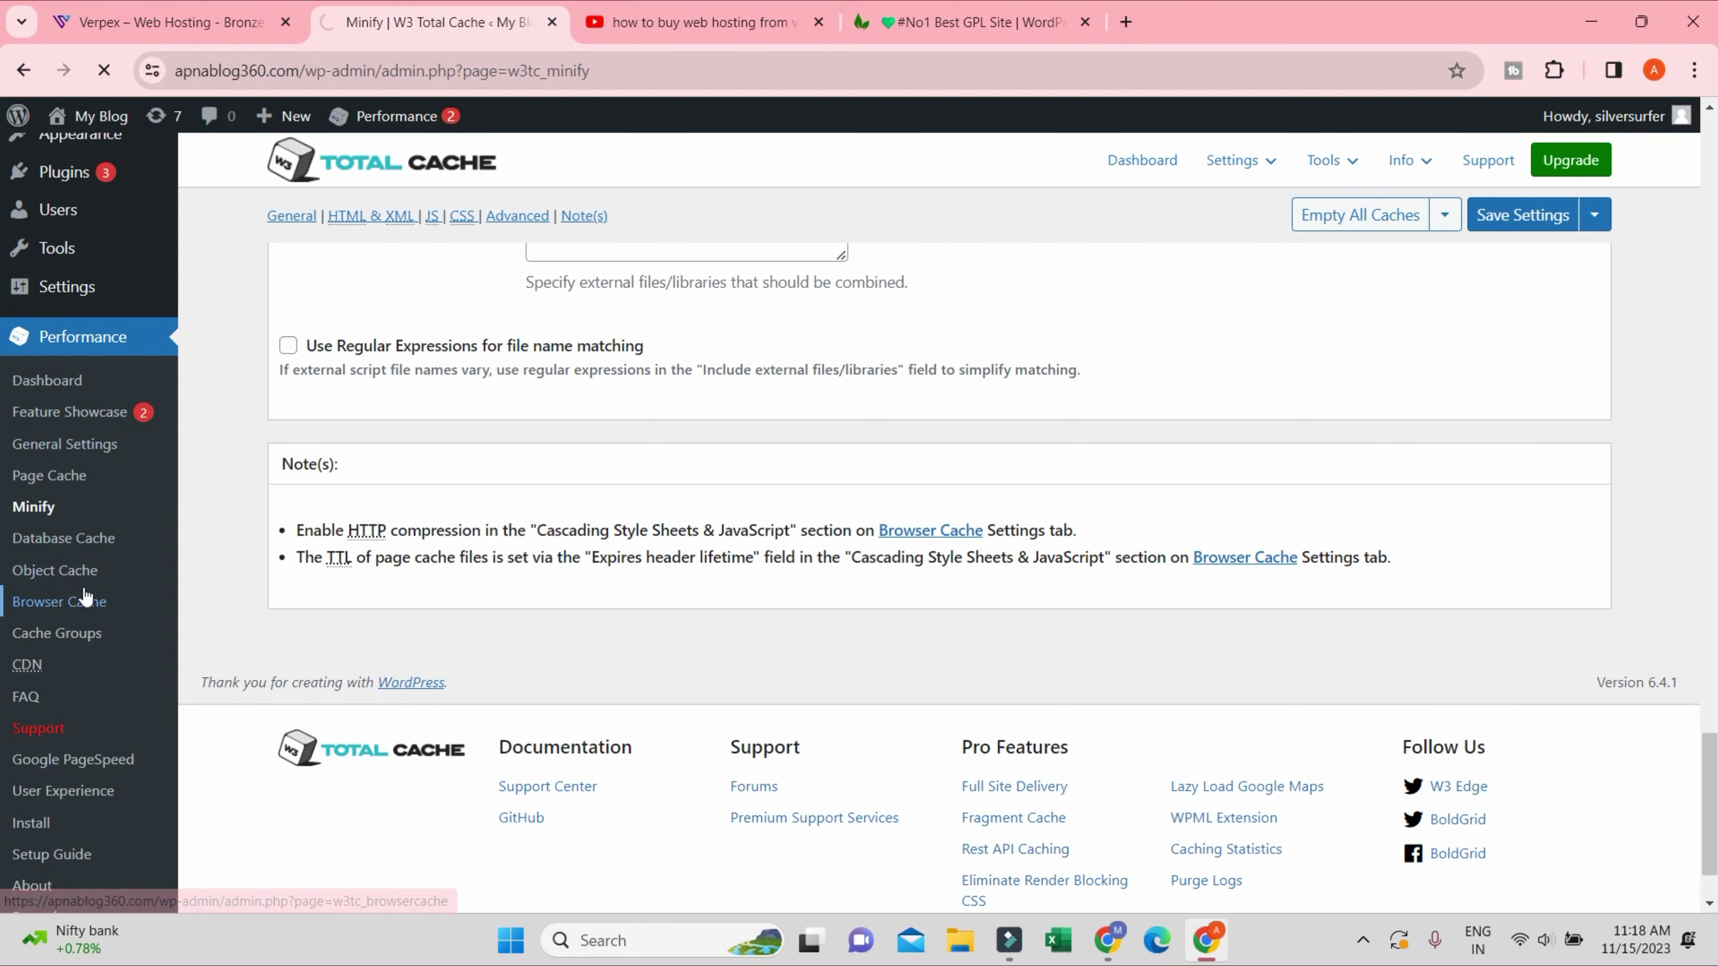
- Open the Database Cache settings and review the General and Advanced options
scroll(215, 585, "down", 8)
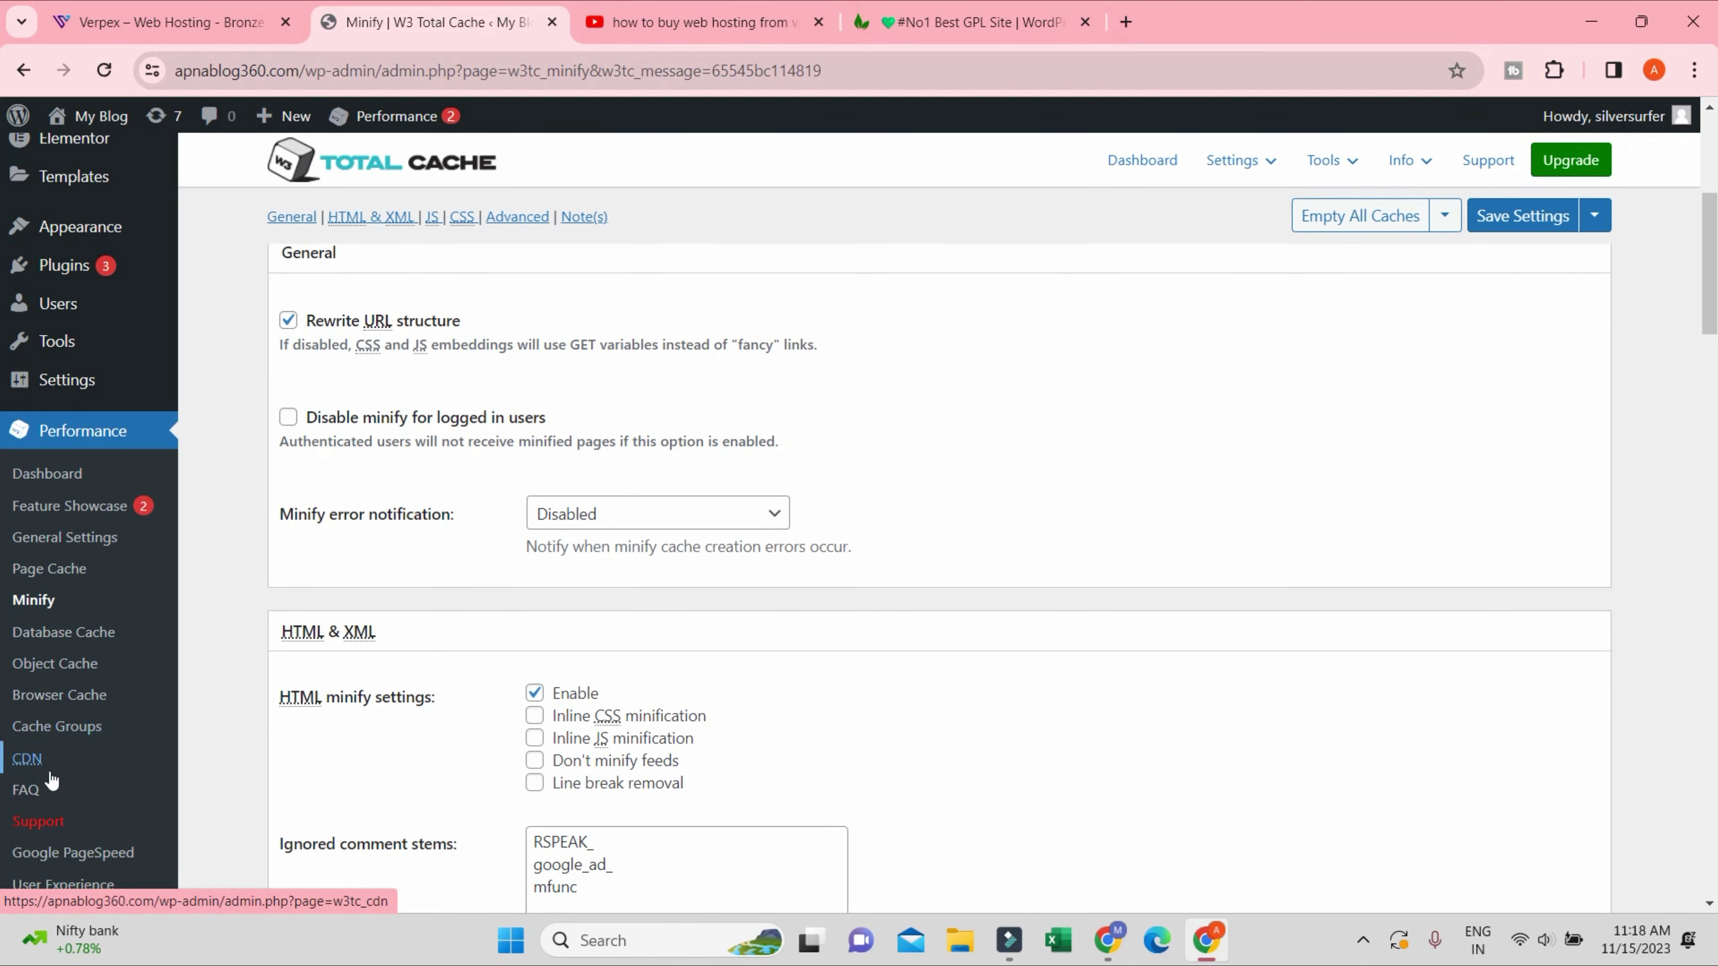
left_click(88, 631)
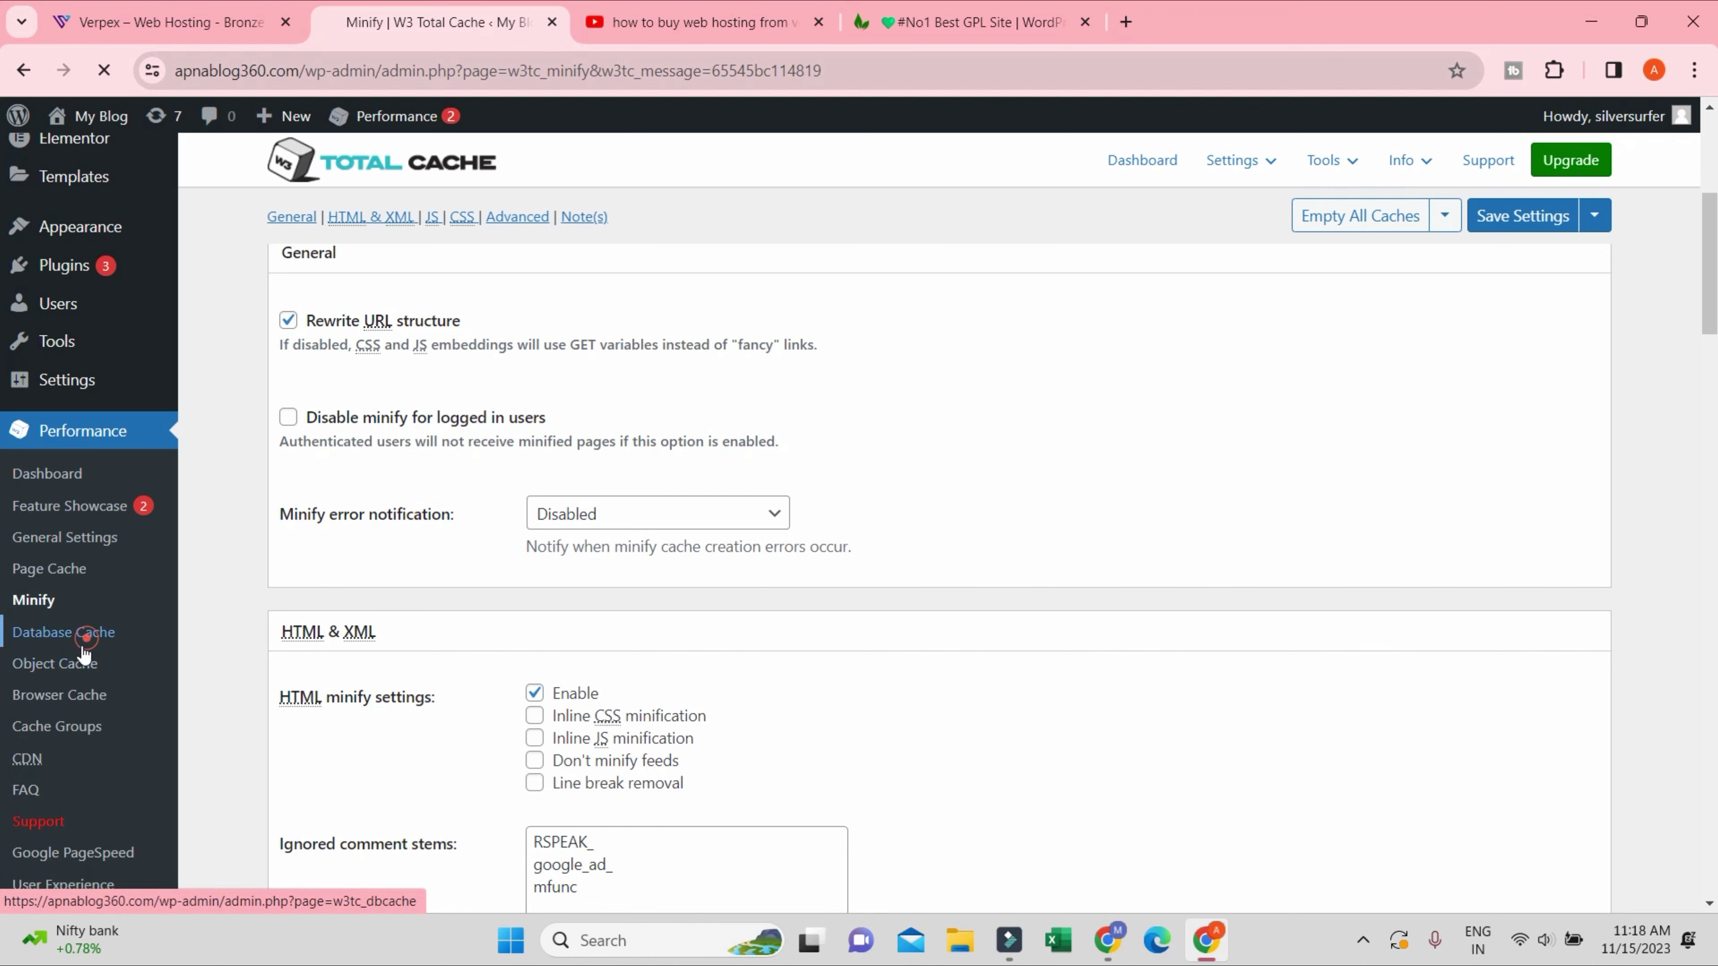
scroll(893, 545, "down", 12)
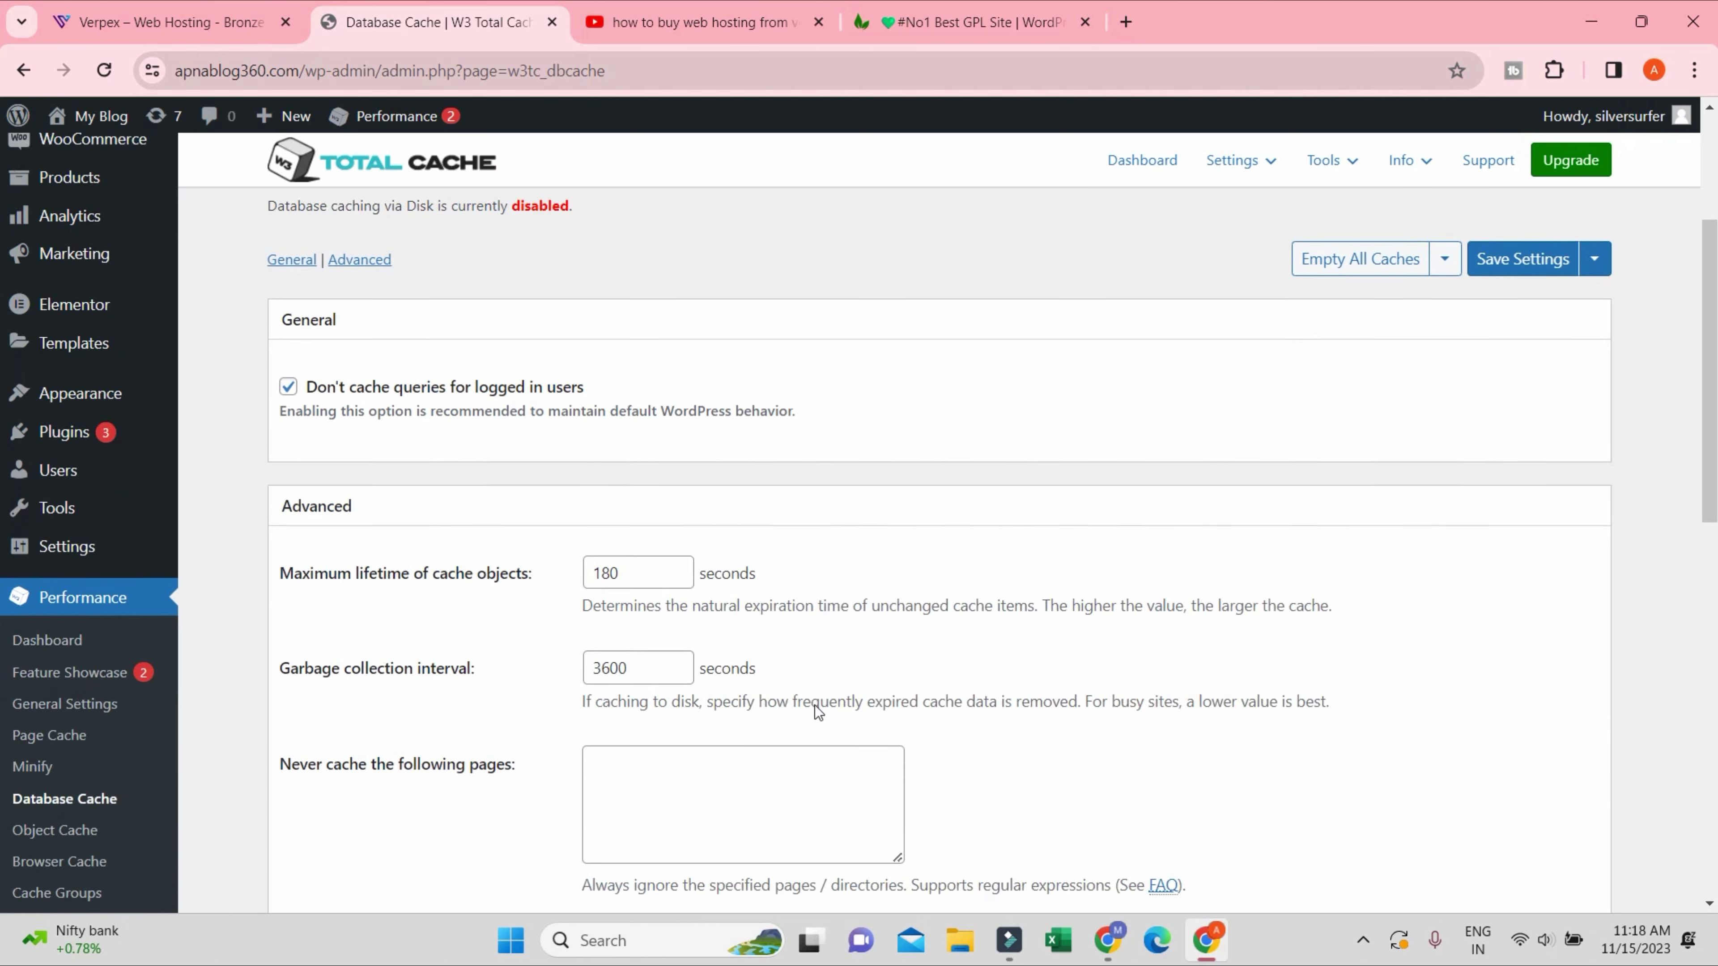
scroll(1030, 626, "up", 10)
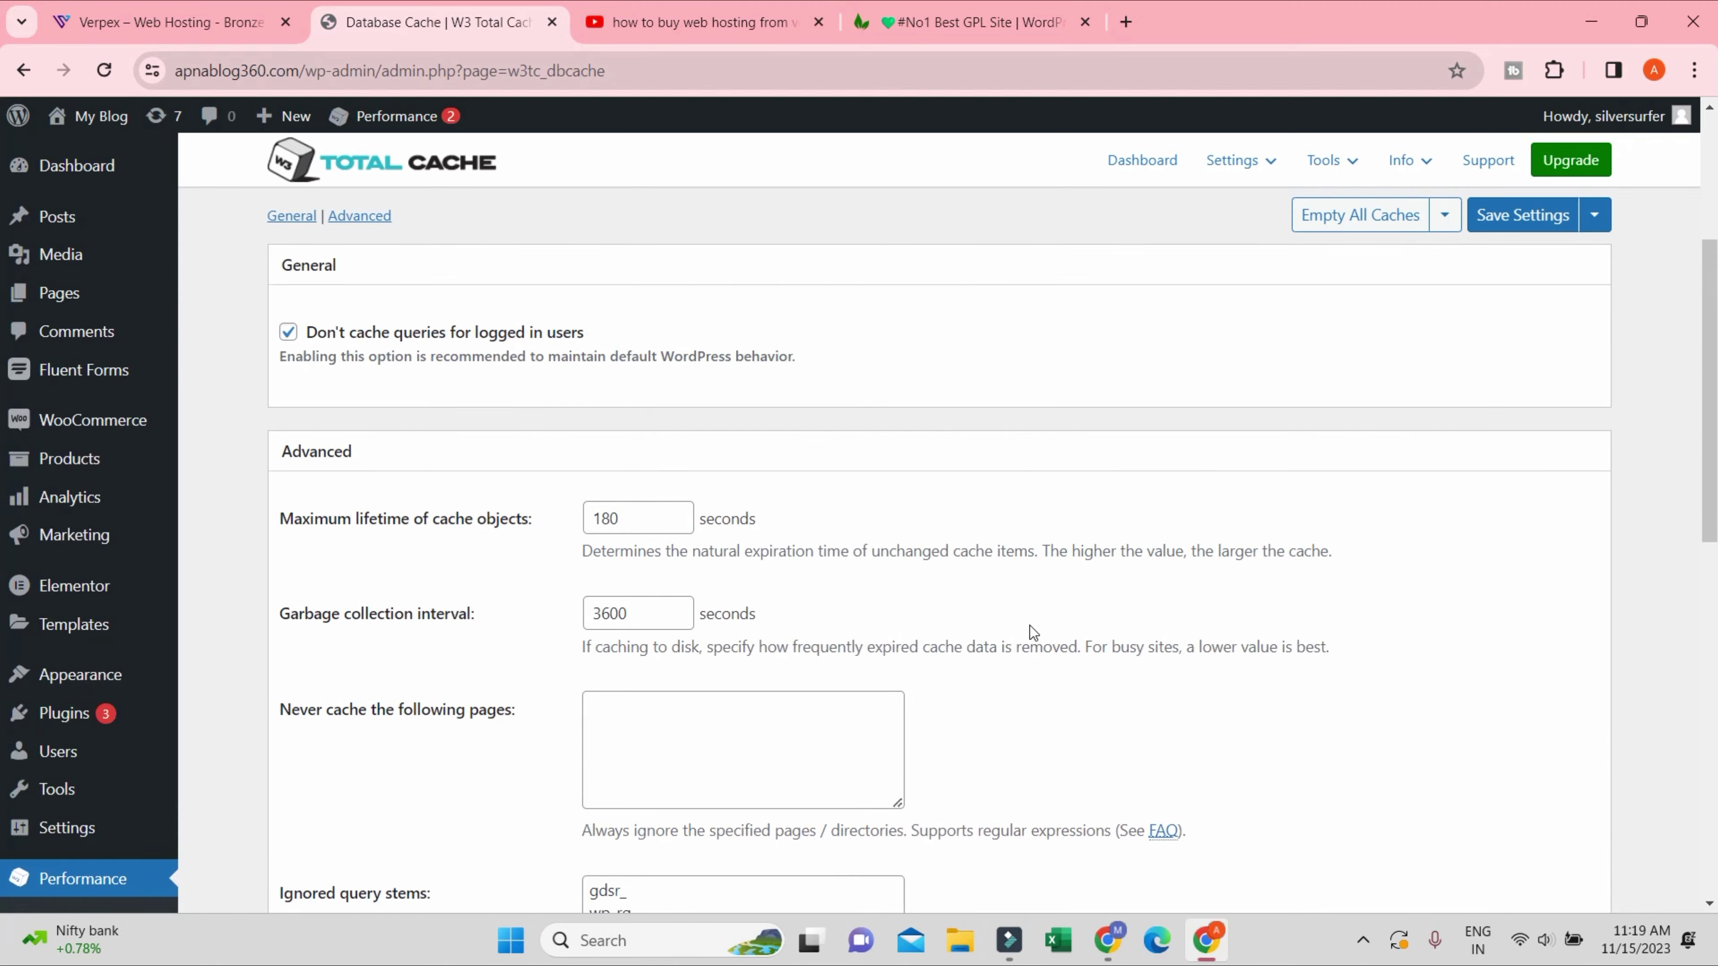
scroll(441, 449, "up", 3)
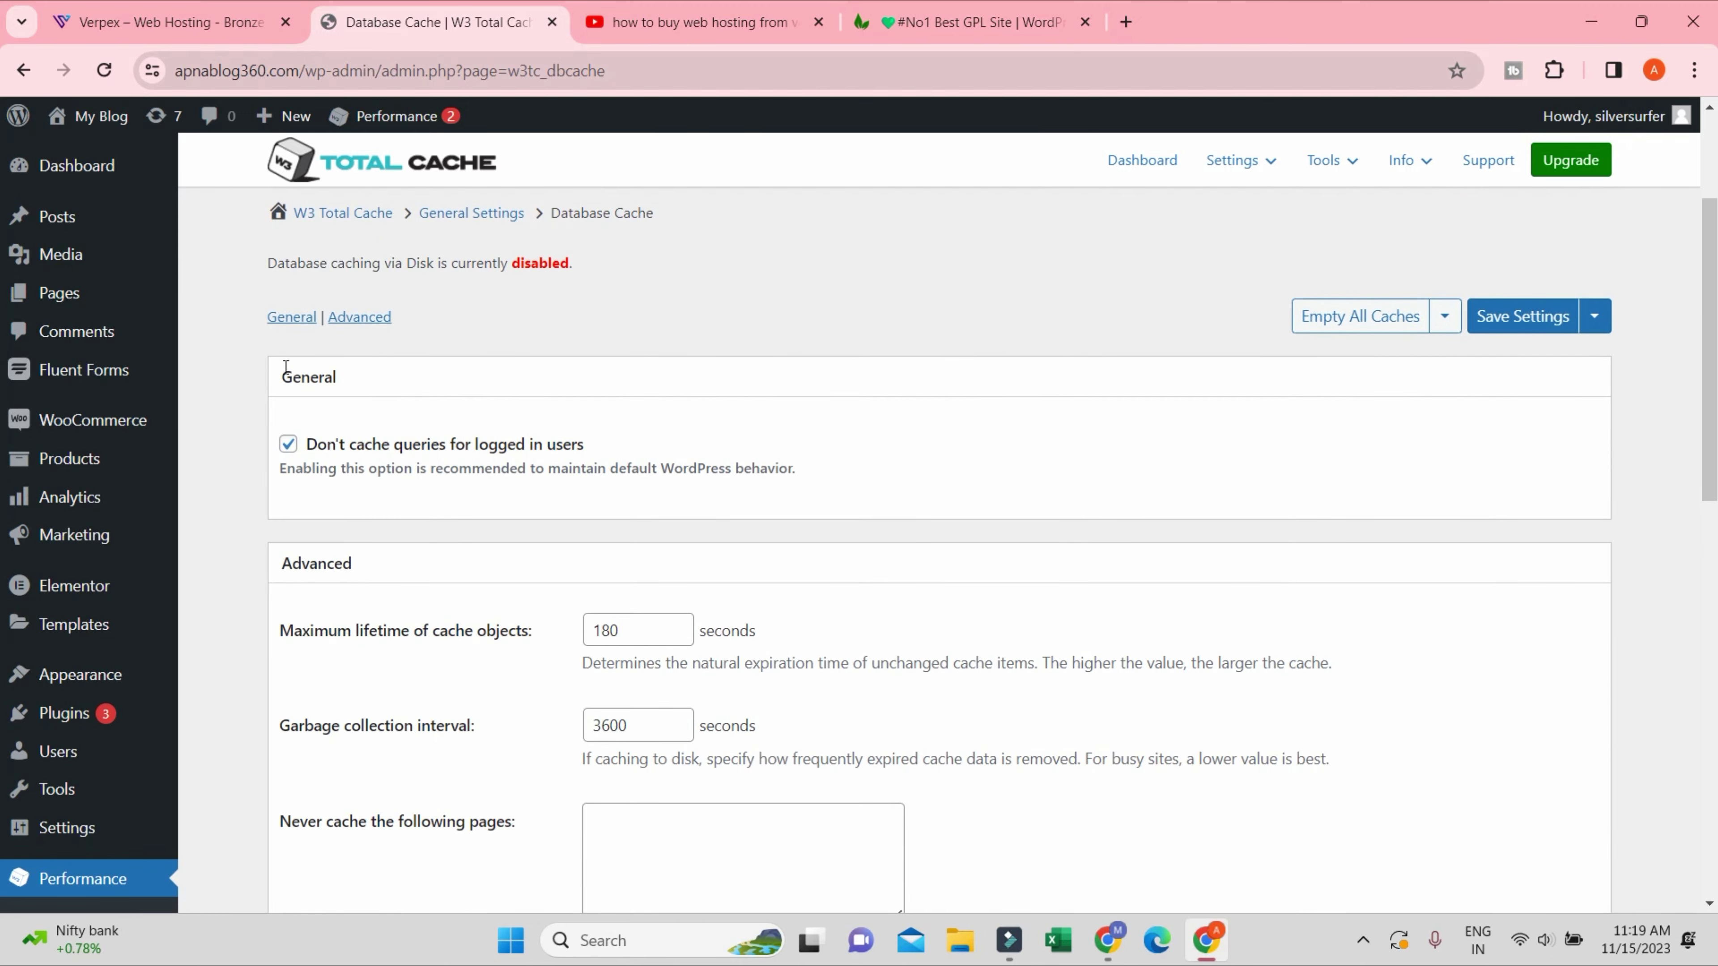
- Open the Object Cache settings and review the cache lifetime, group, wp-admin caching and transient storage options
scroll(350, 505, "down", 5)
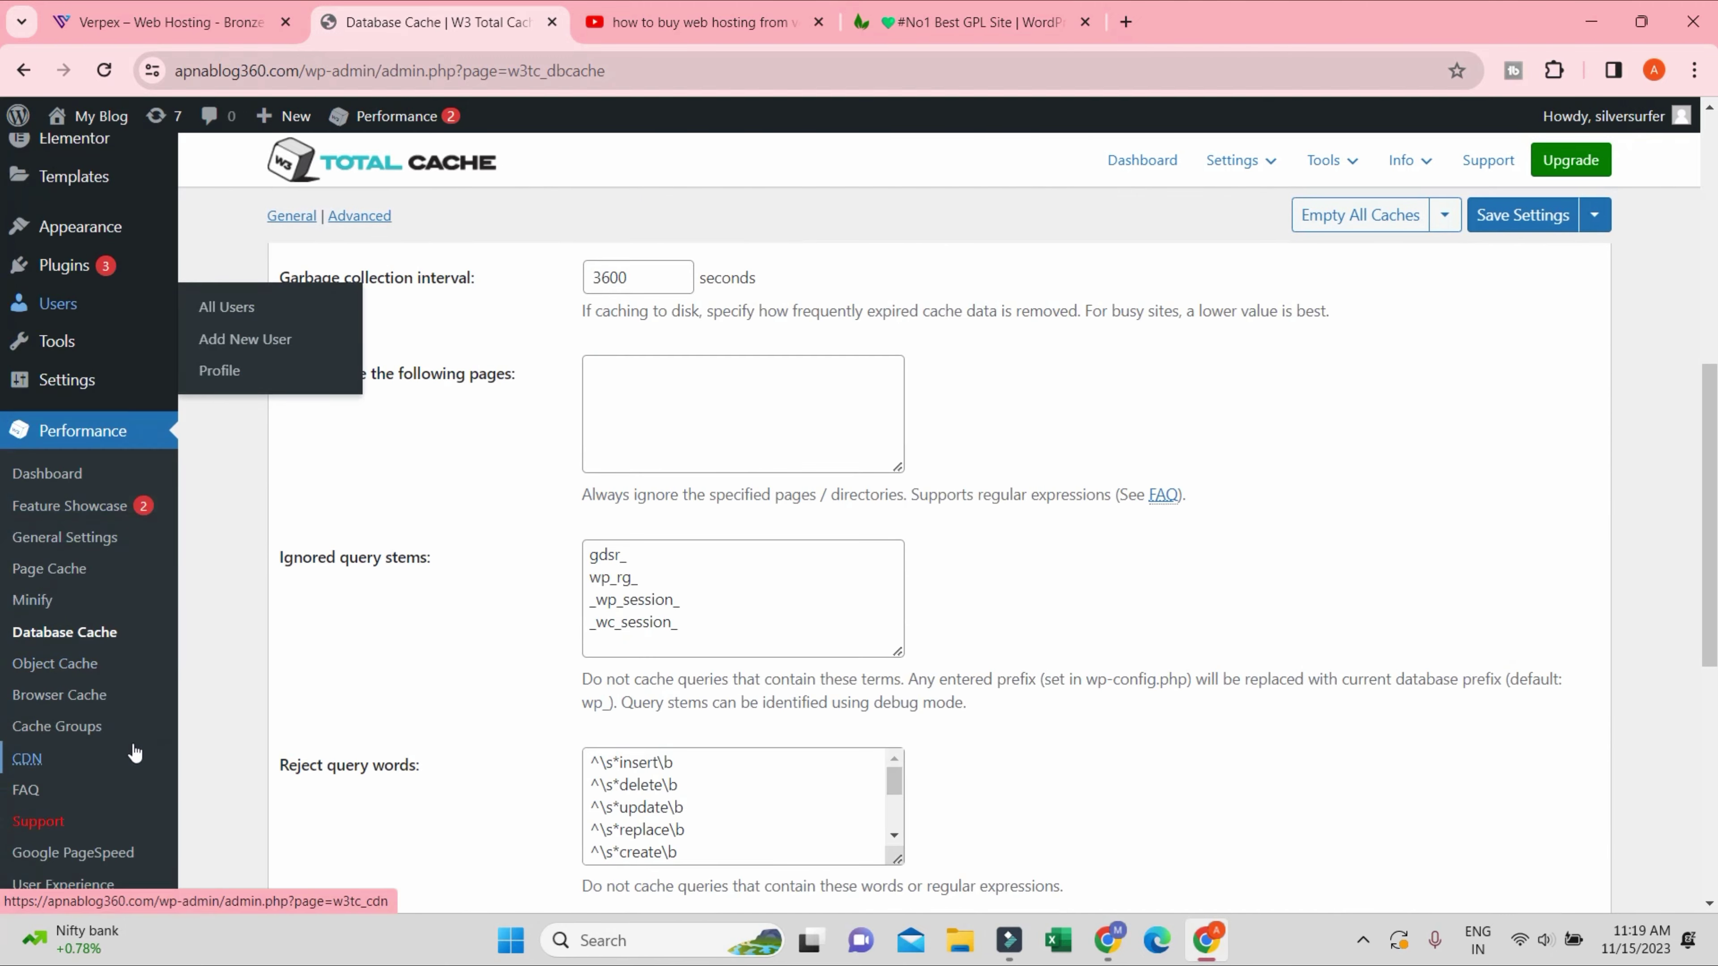
left_click(46, 670)
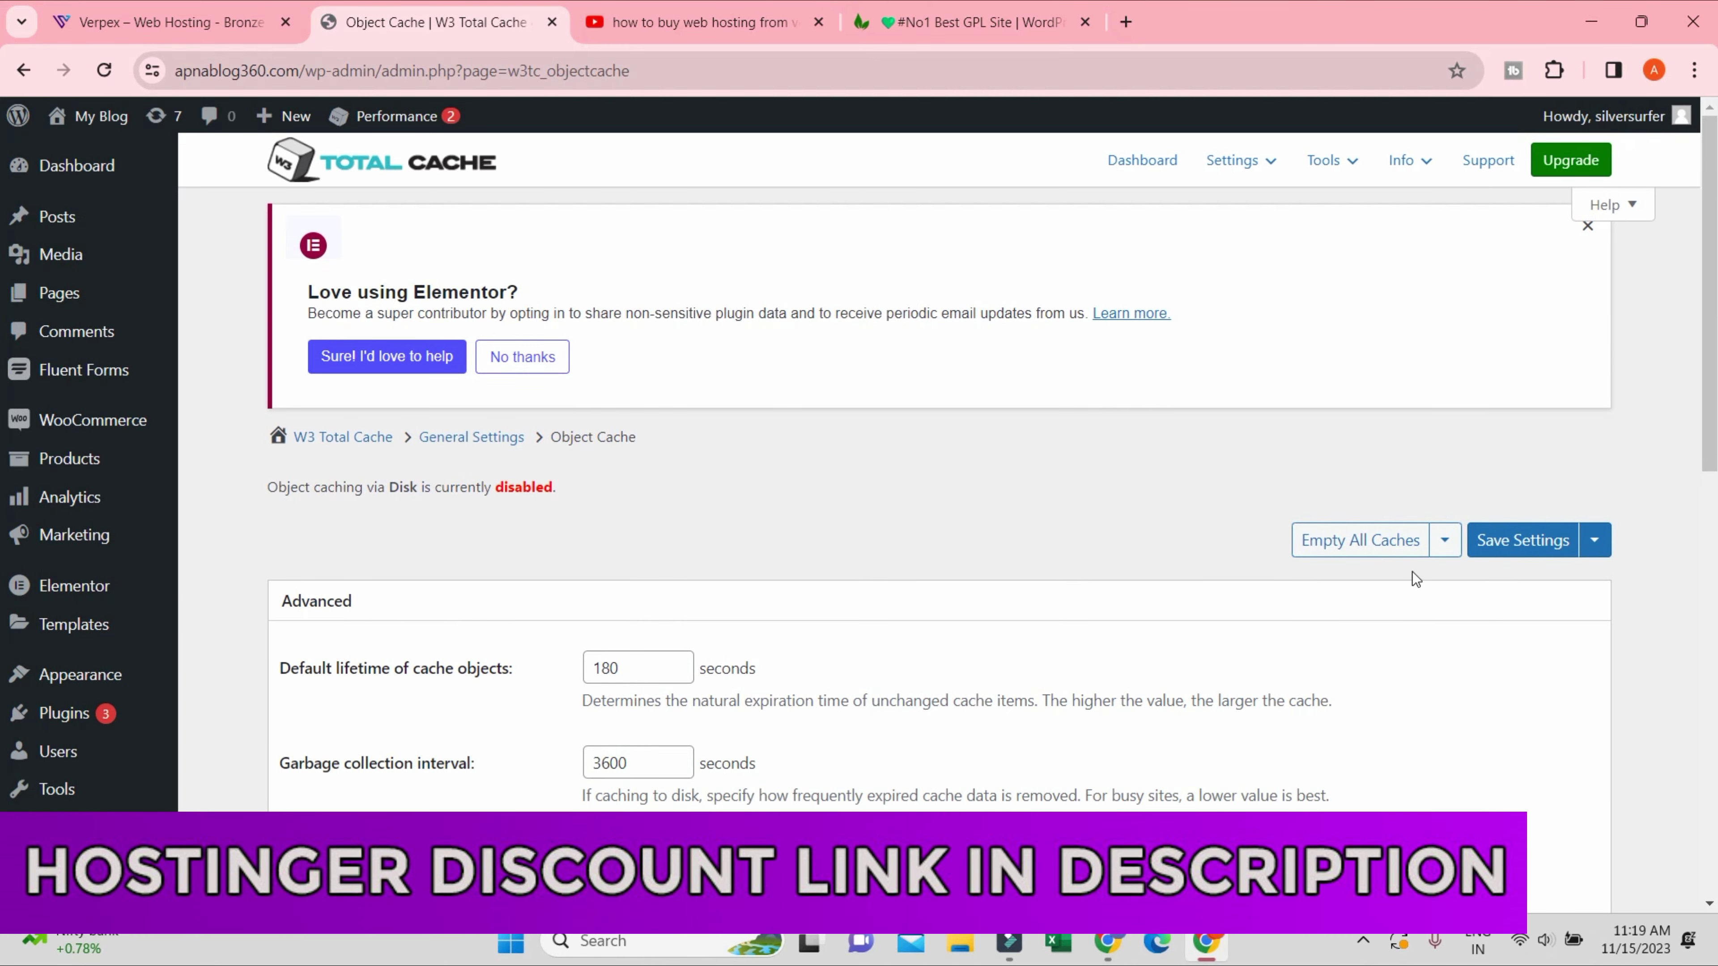
scroll(936, 653, "down", 5)
scroll(531, 392, "up", 2)
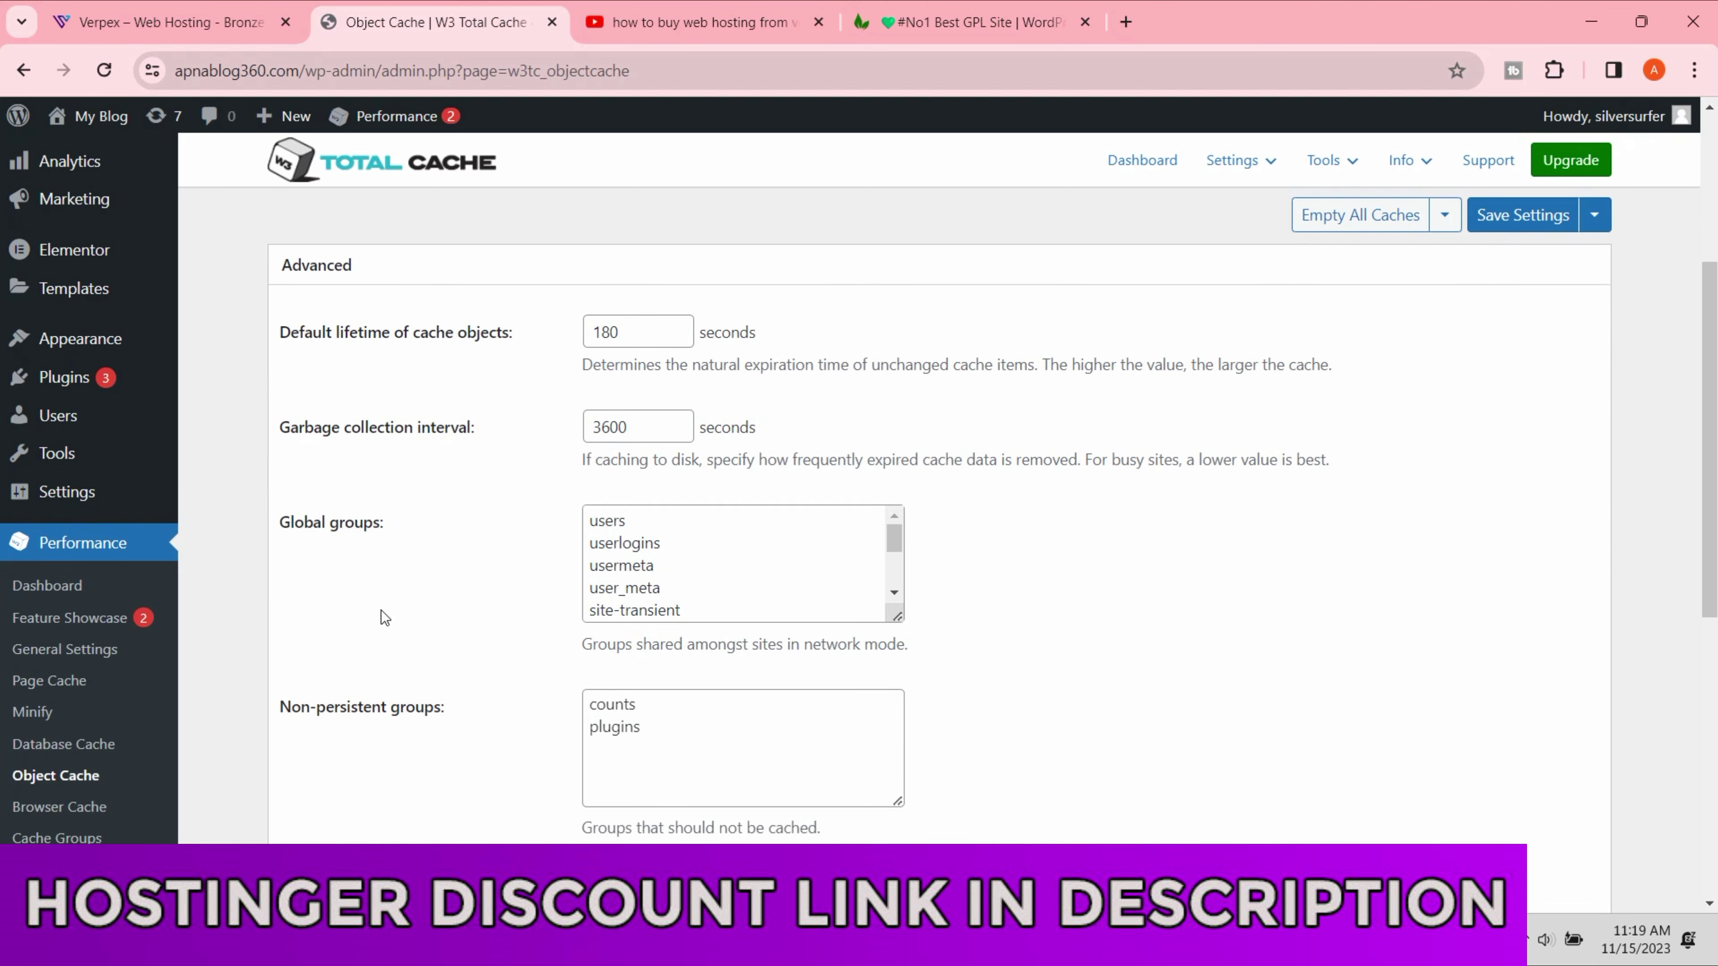
scroll(382, 609, "down", 10)
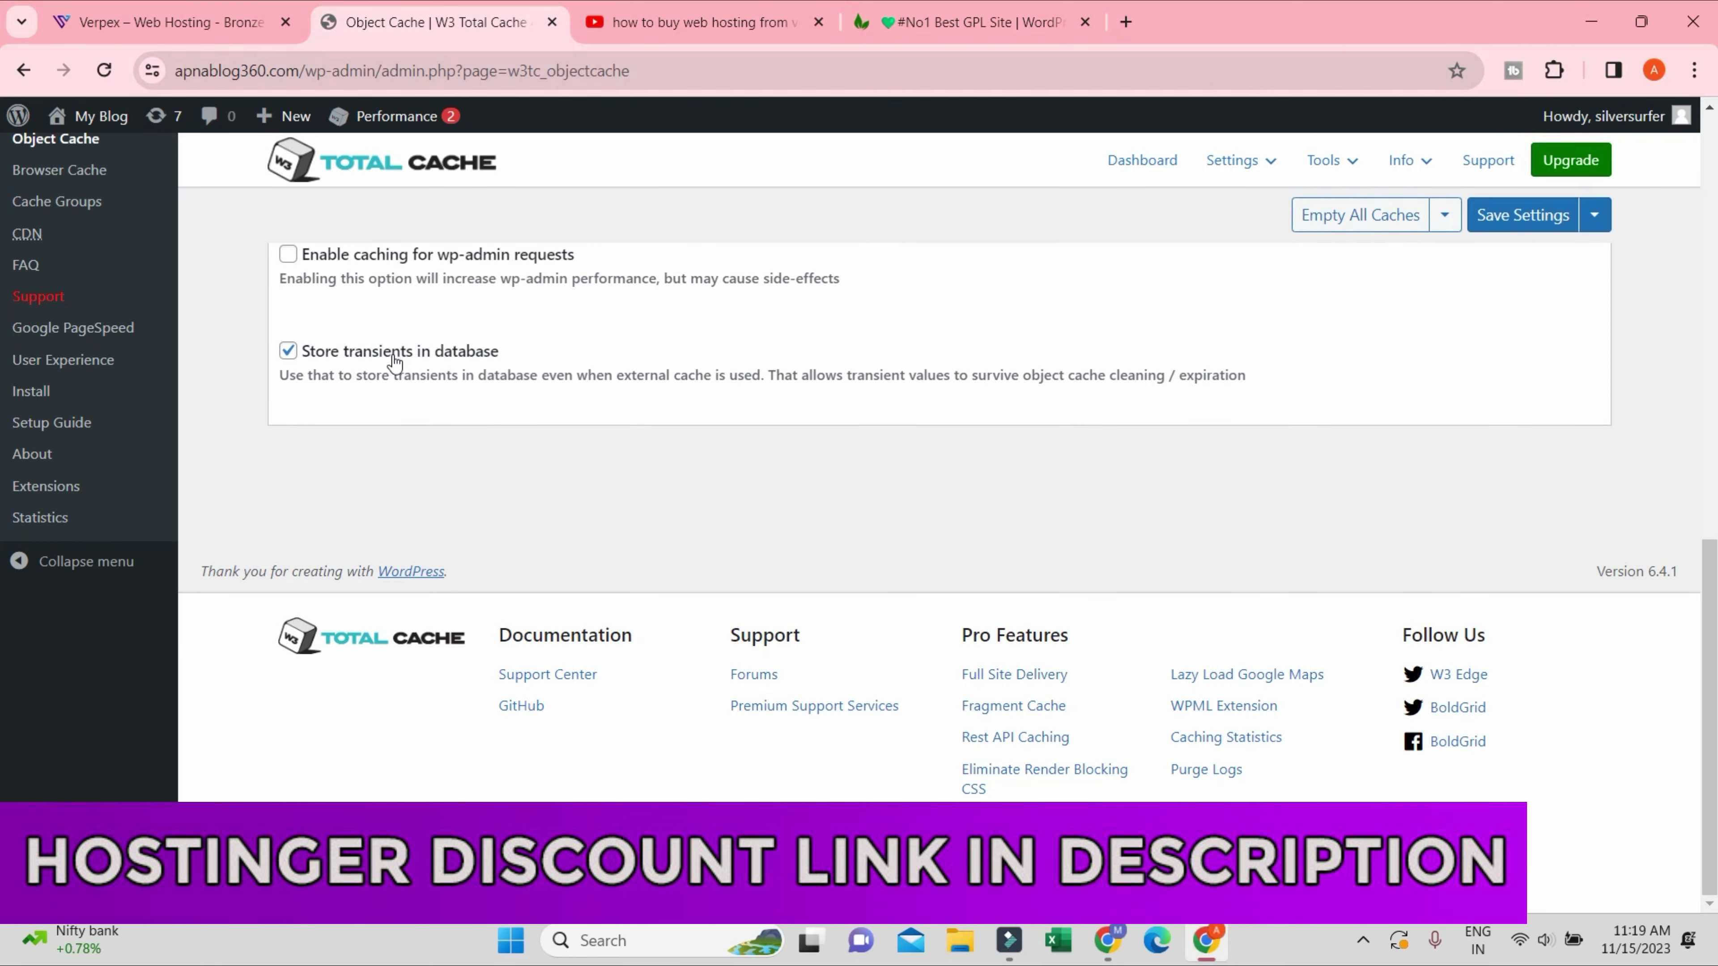
scroll(644, 305, "up", 2)
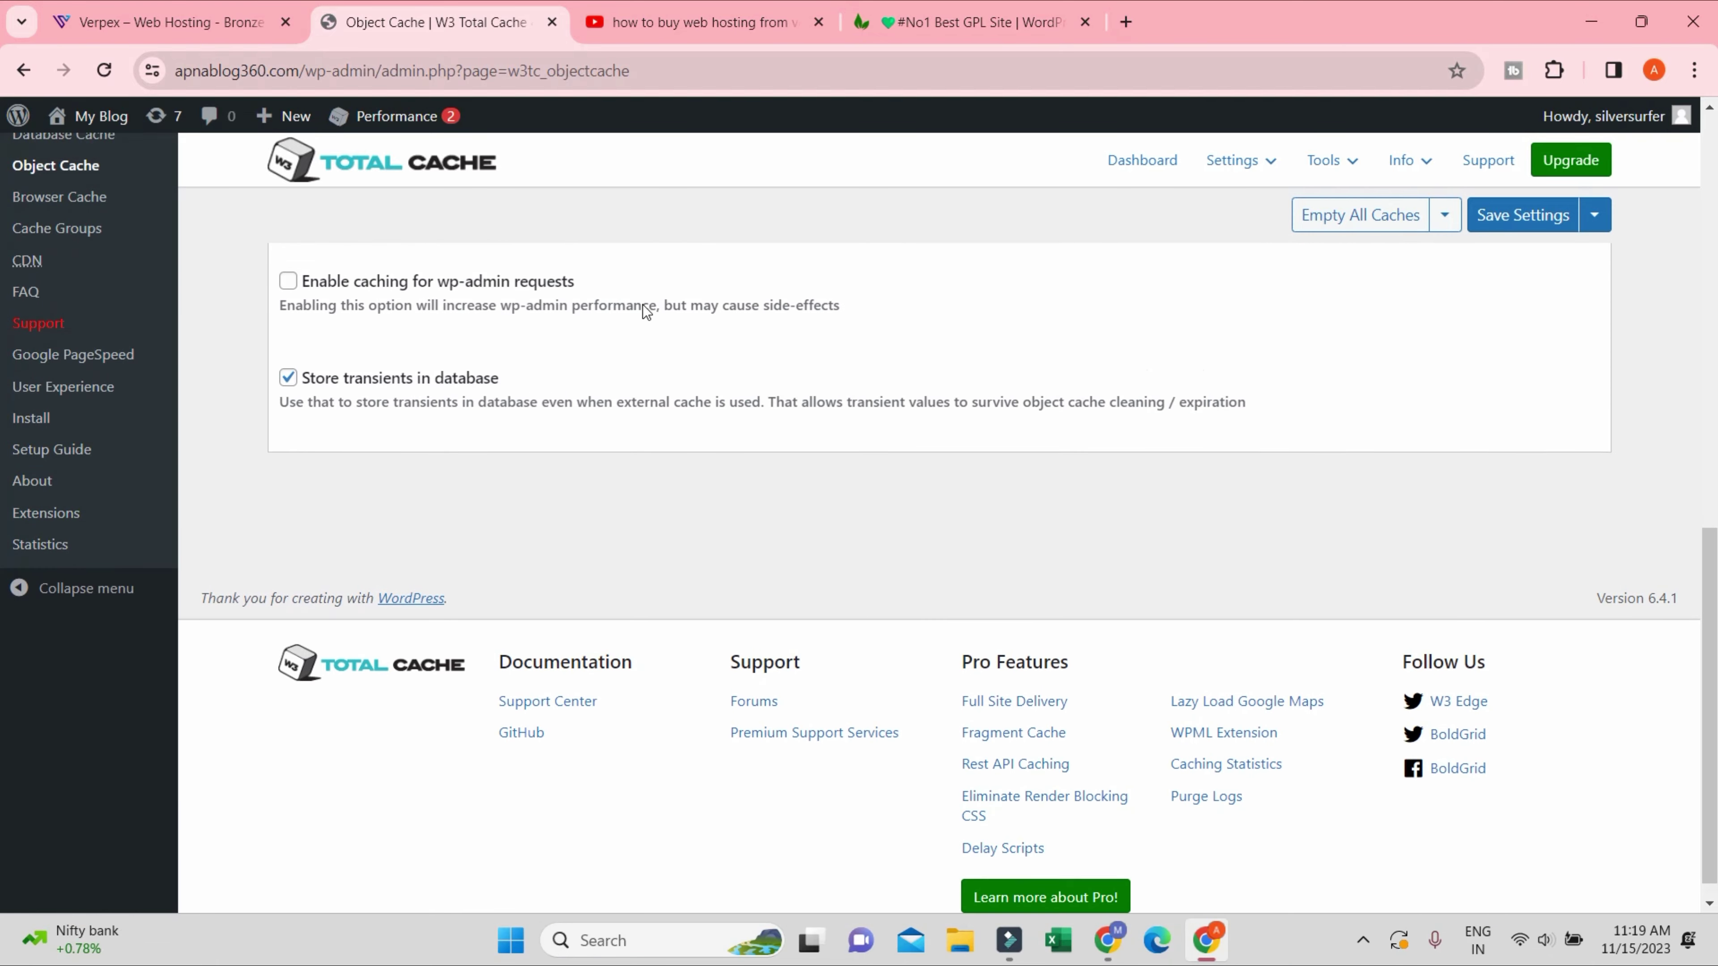
- Try enabling caching for wp-admin requests in the Object Cache settings, and switch it back off
left_click(332, 368)
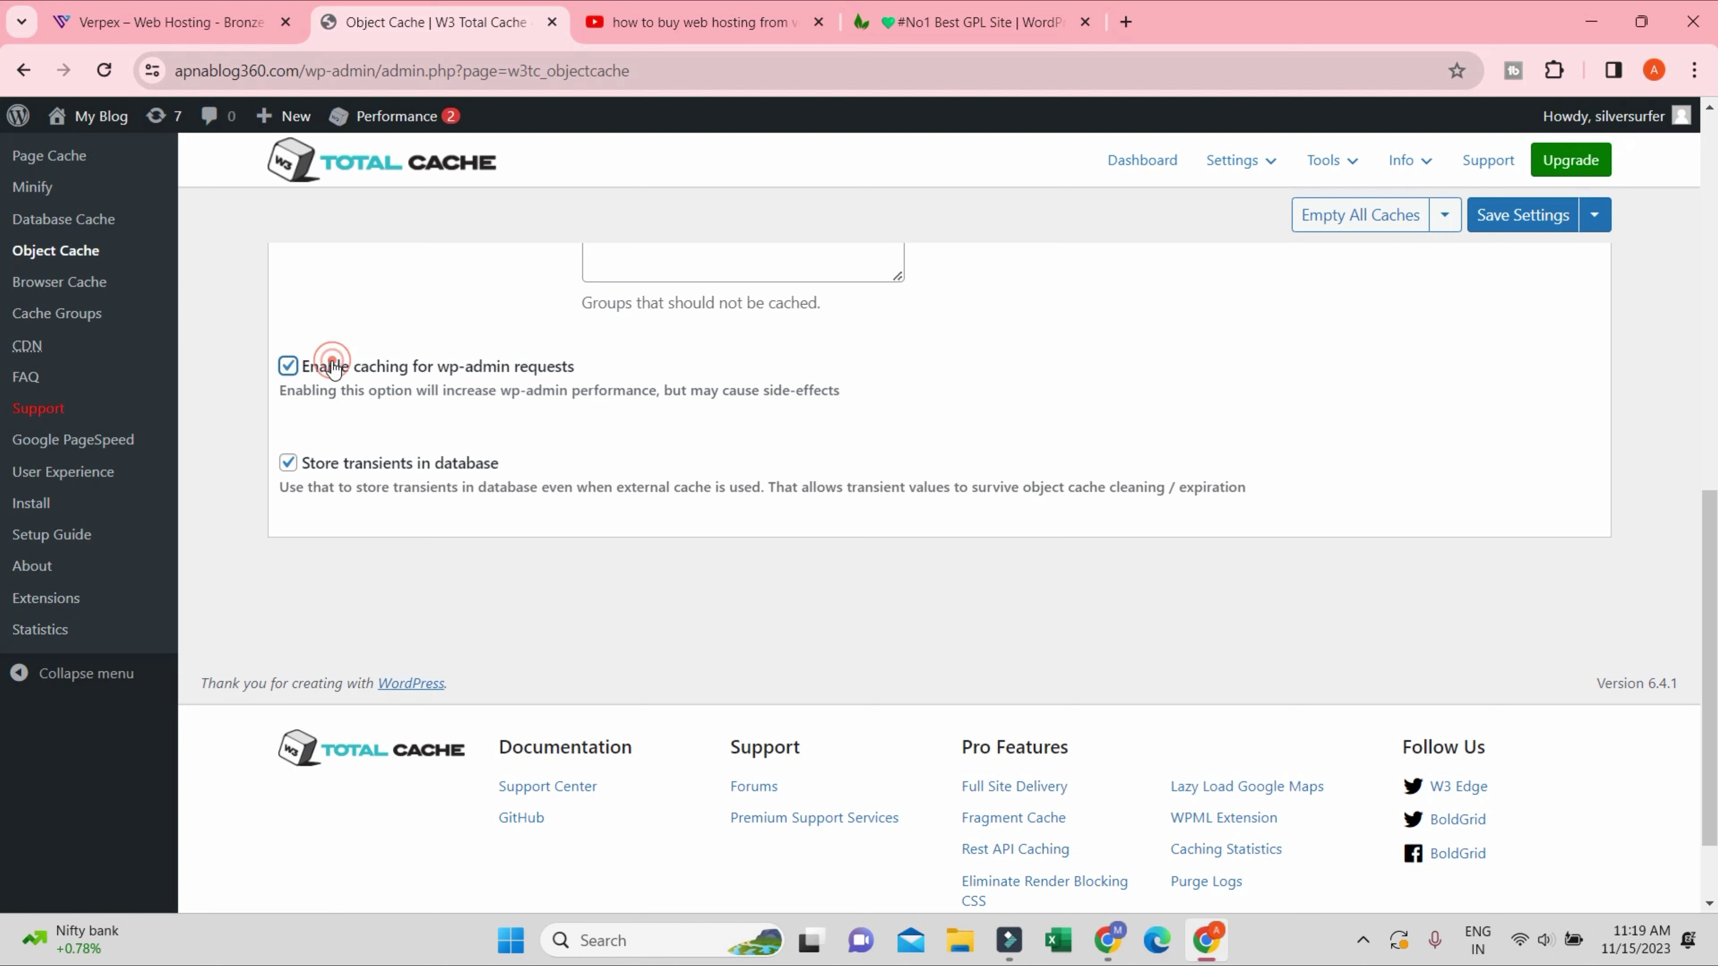
left_click(423, 371)
scroll(447, 375, "up", 5)
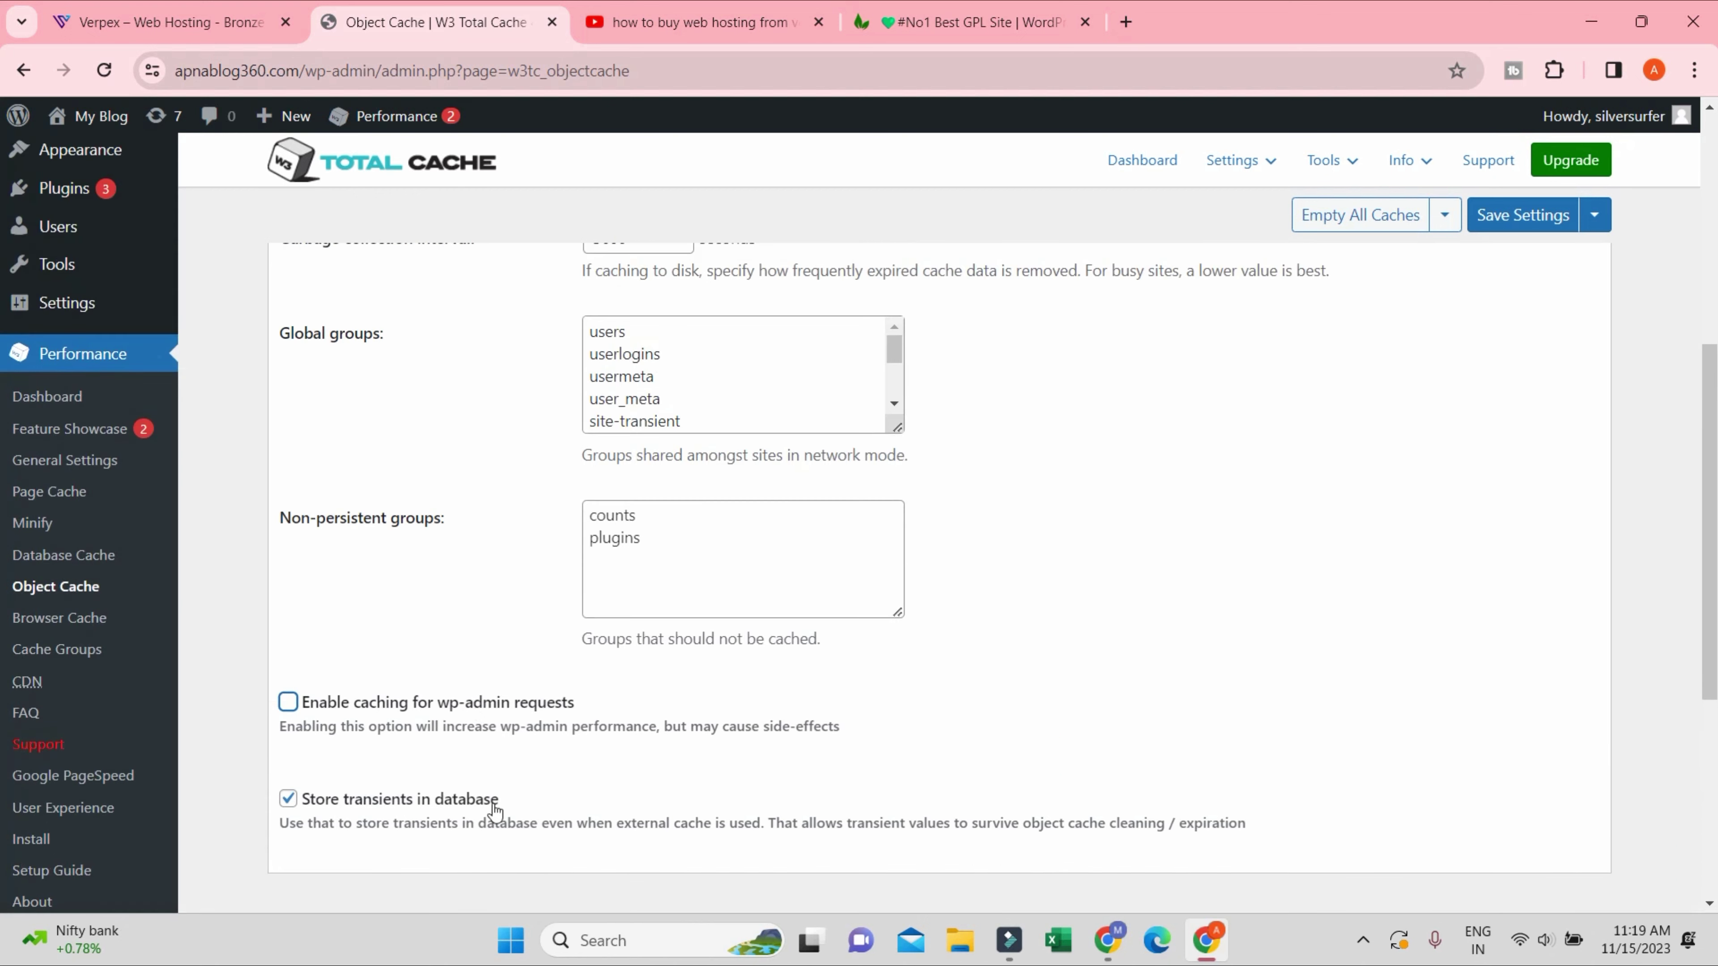
scroll(1067, 647, "up", 8)
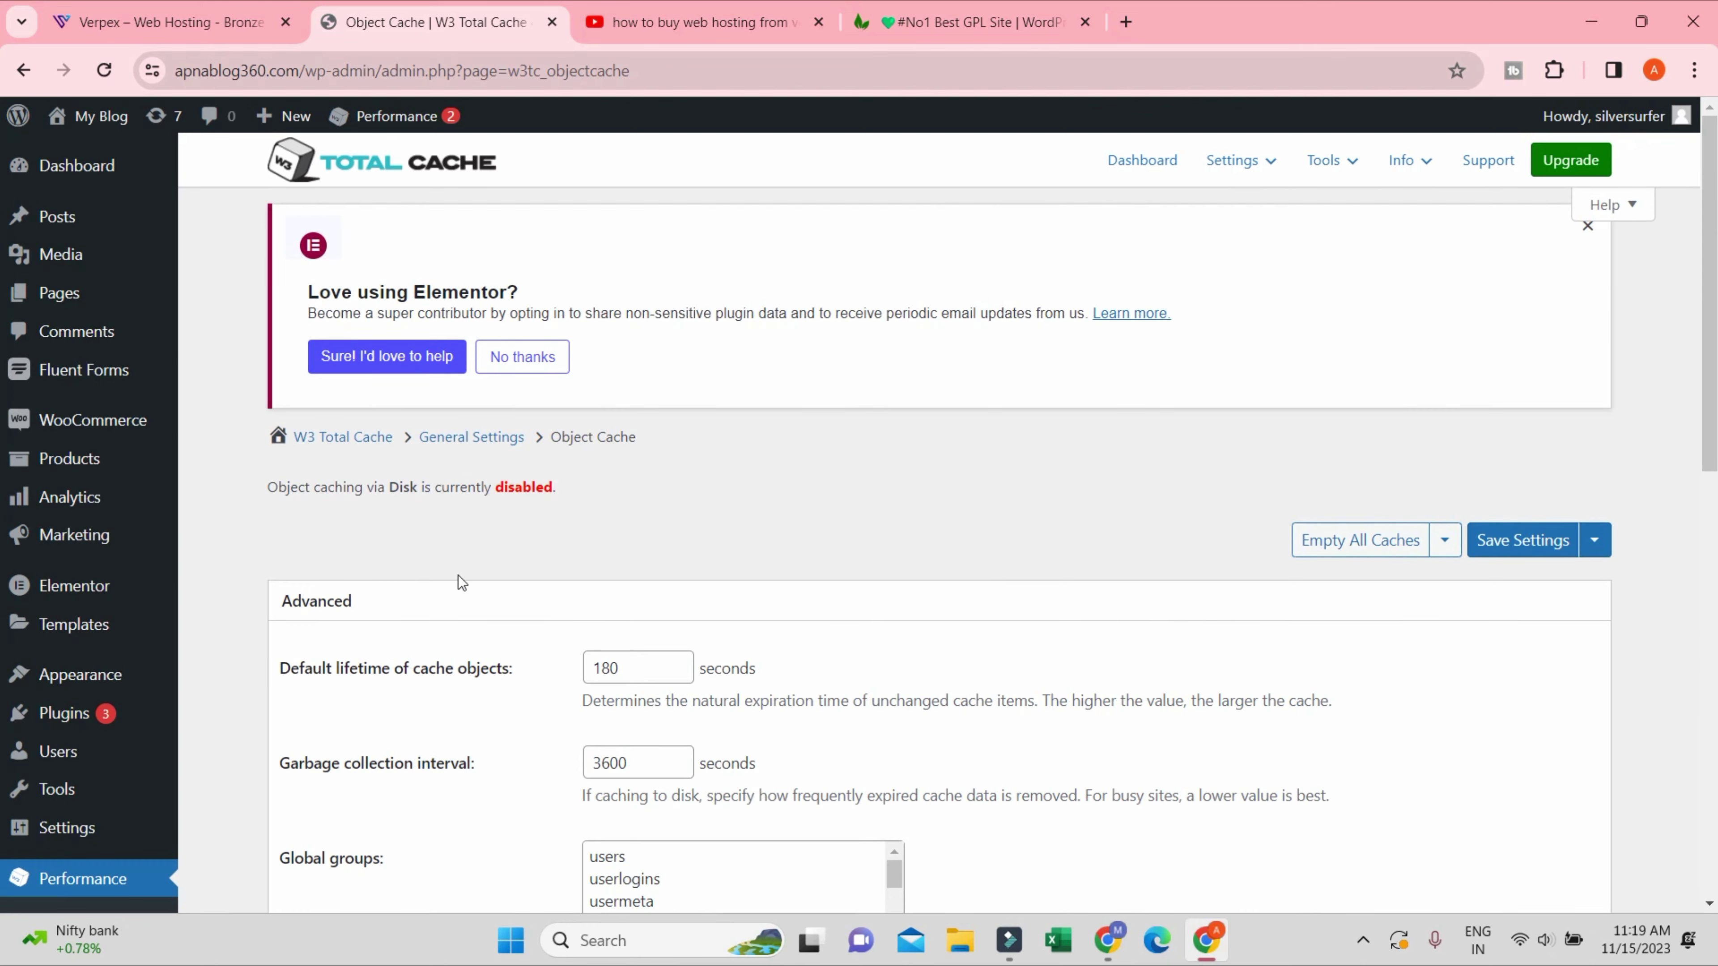
- Open the Browser Cache settings, leaving Object Cache without saving, and review the General and CSS & JS cache policies
scroll(116, 780, "down", 4)
scroll(116, 780, "down", 3)
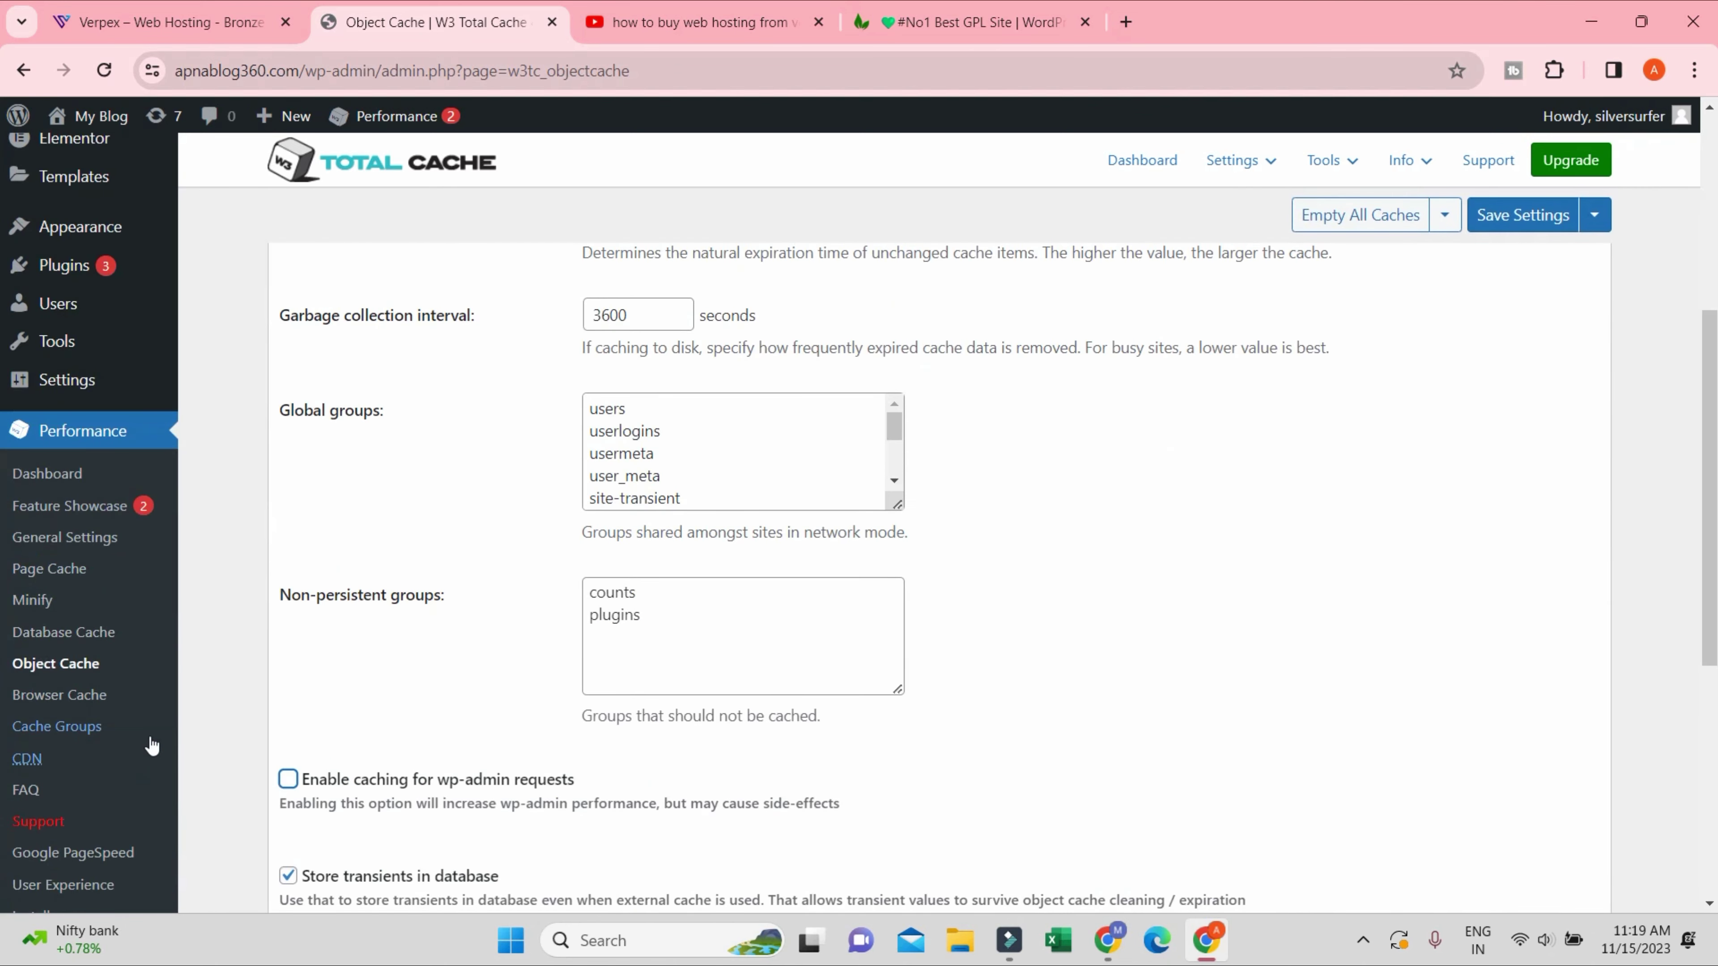
left_click(60, 695)
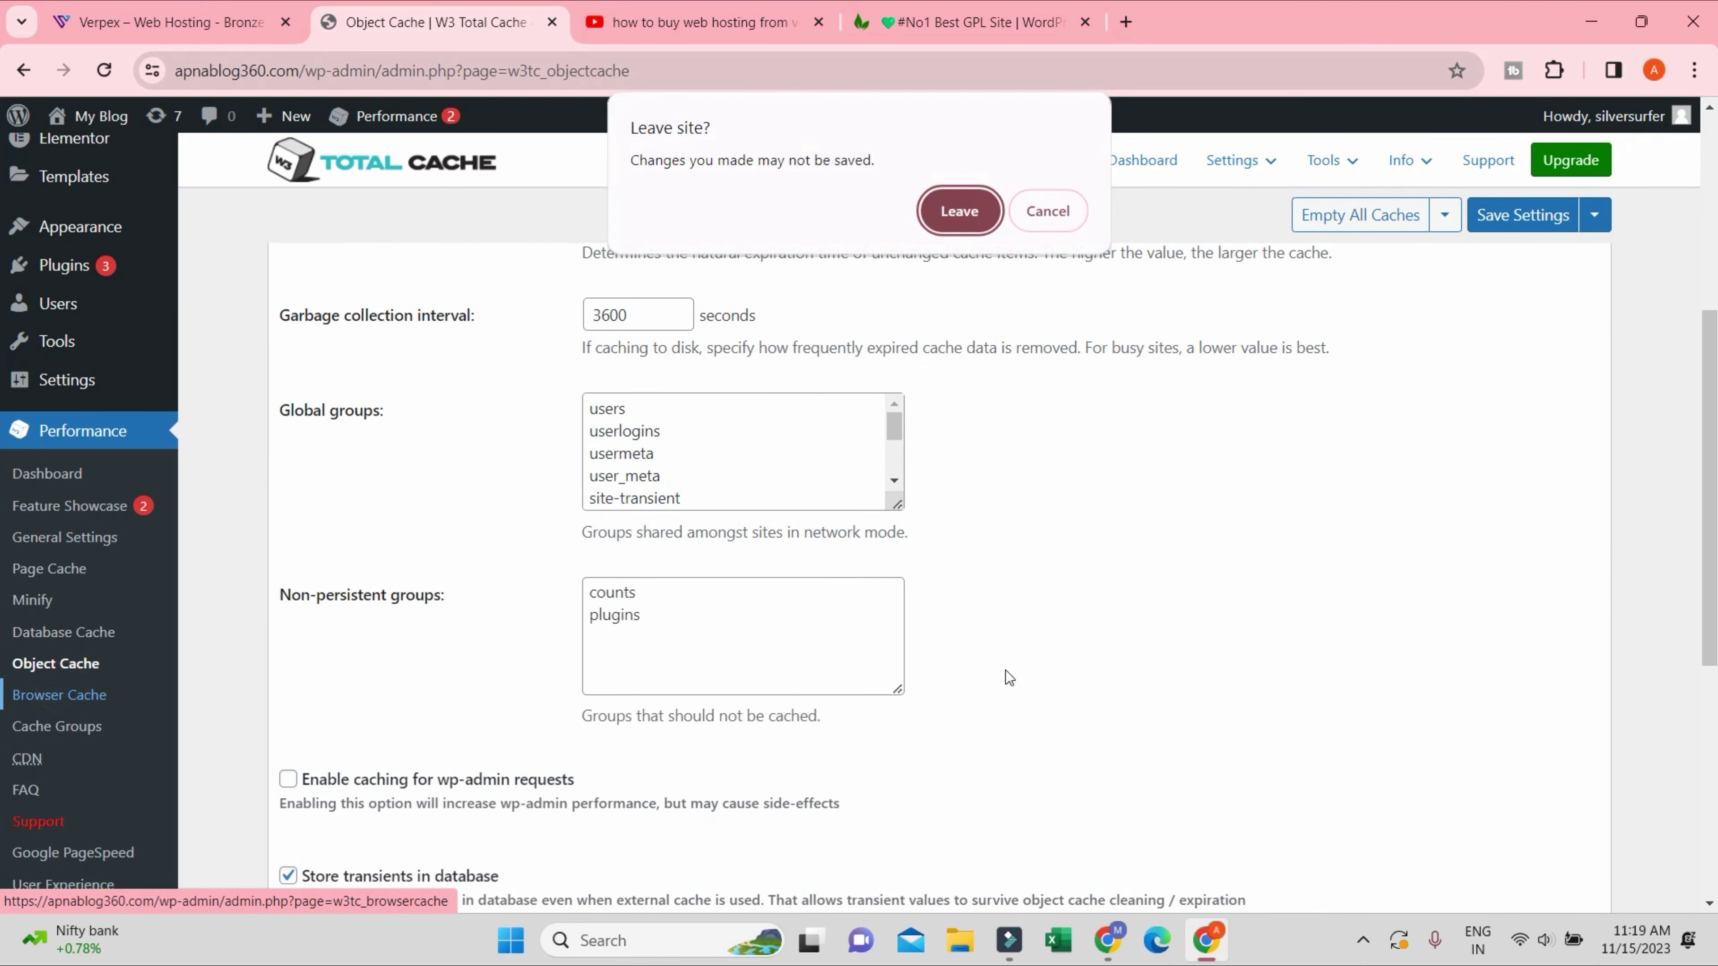
left_click(964, 211)
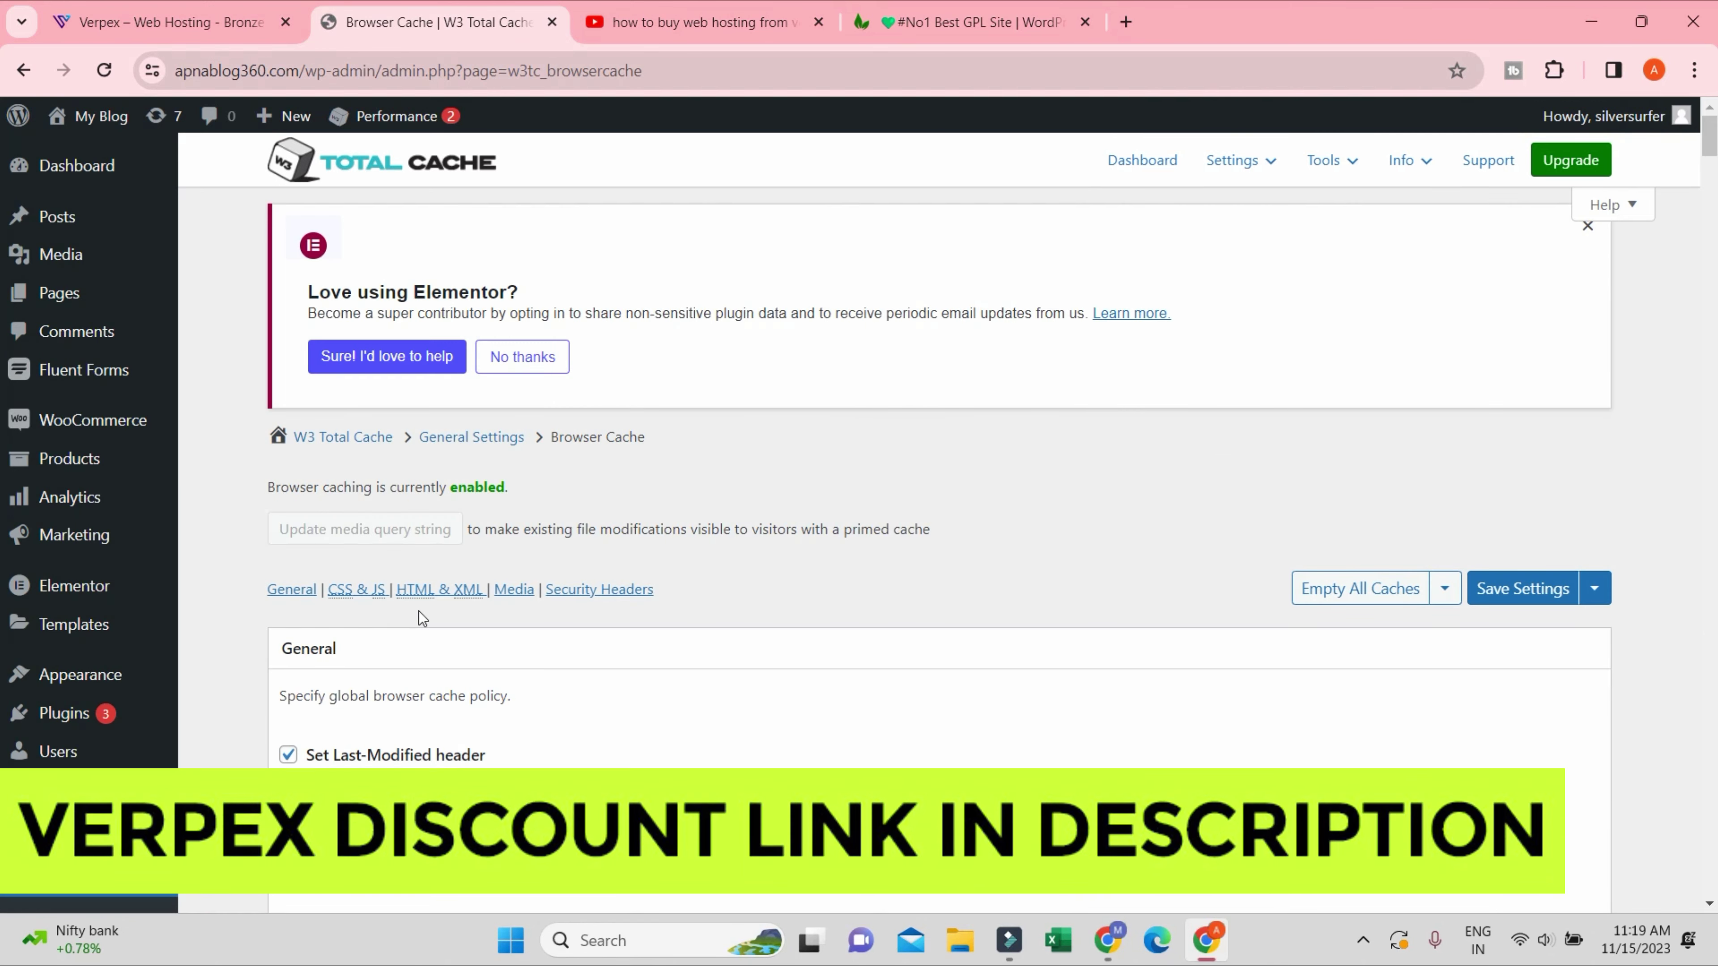
scroll(418, 545, "down", 5)
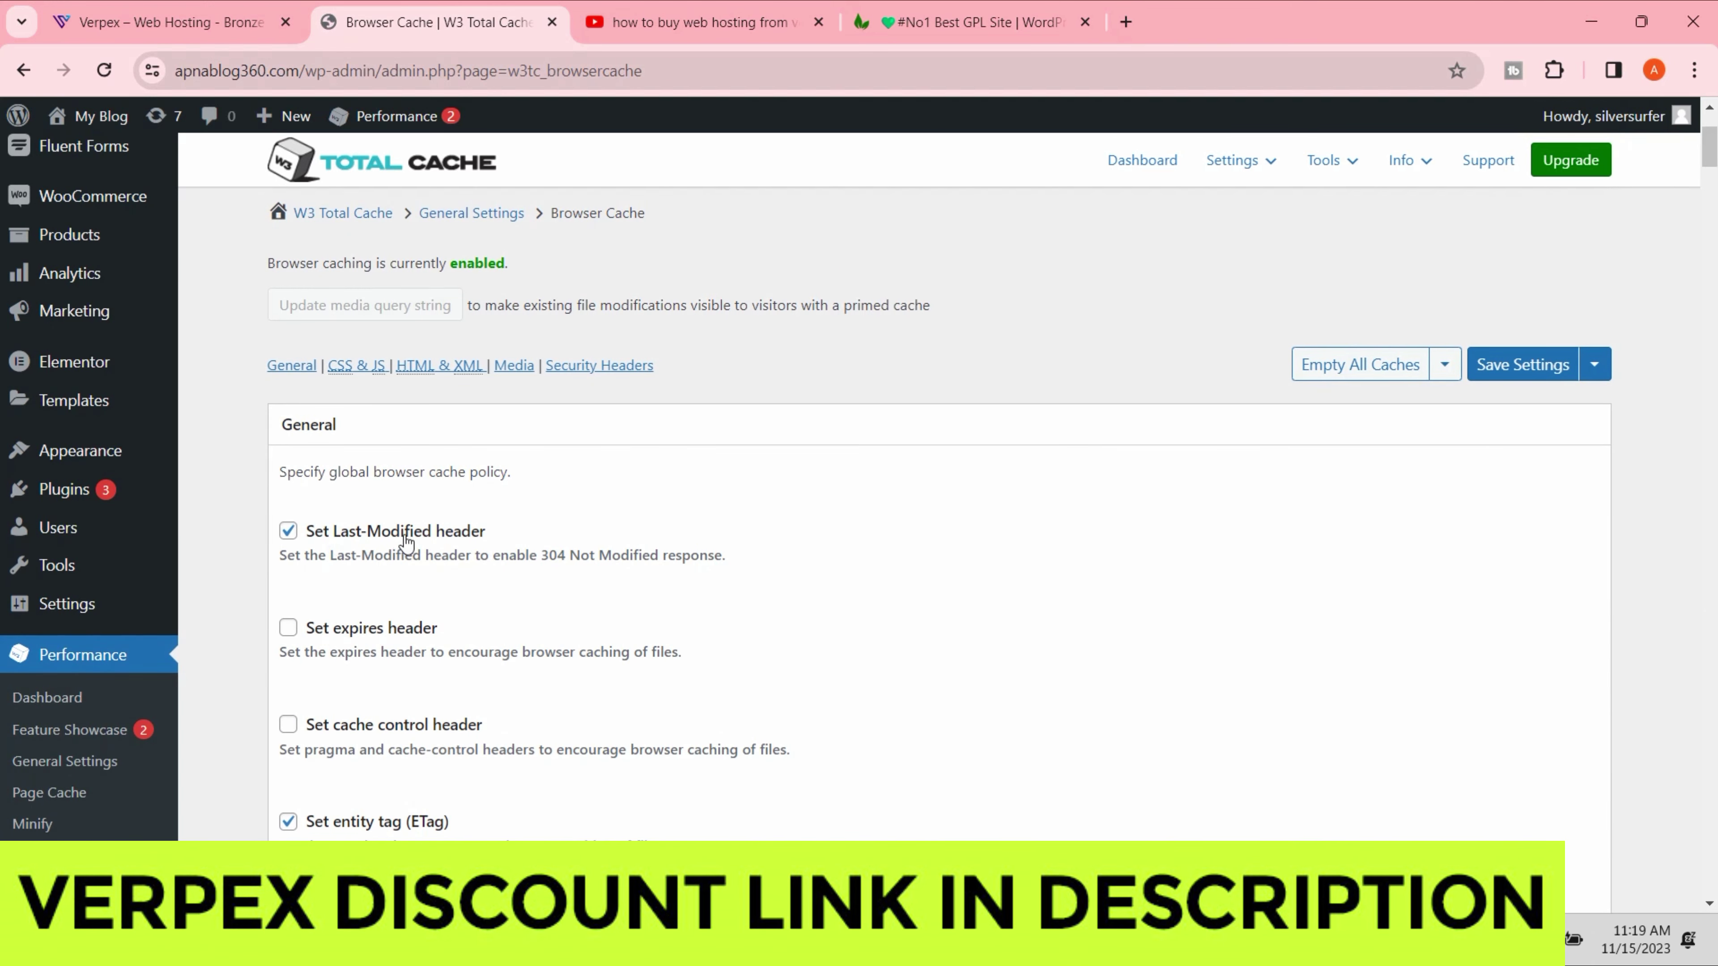
scroll(406, 542, "down", 2)
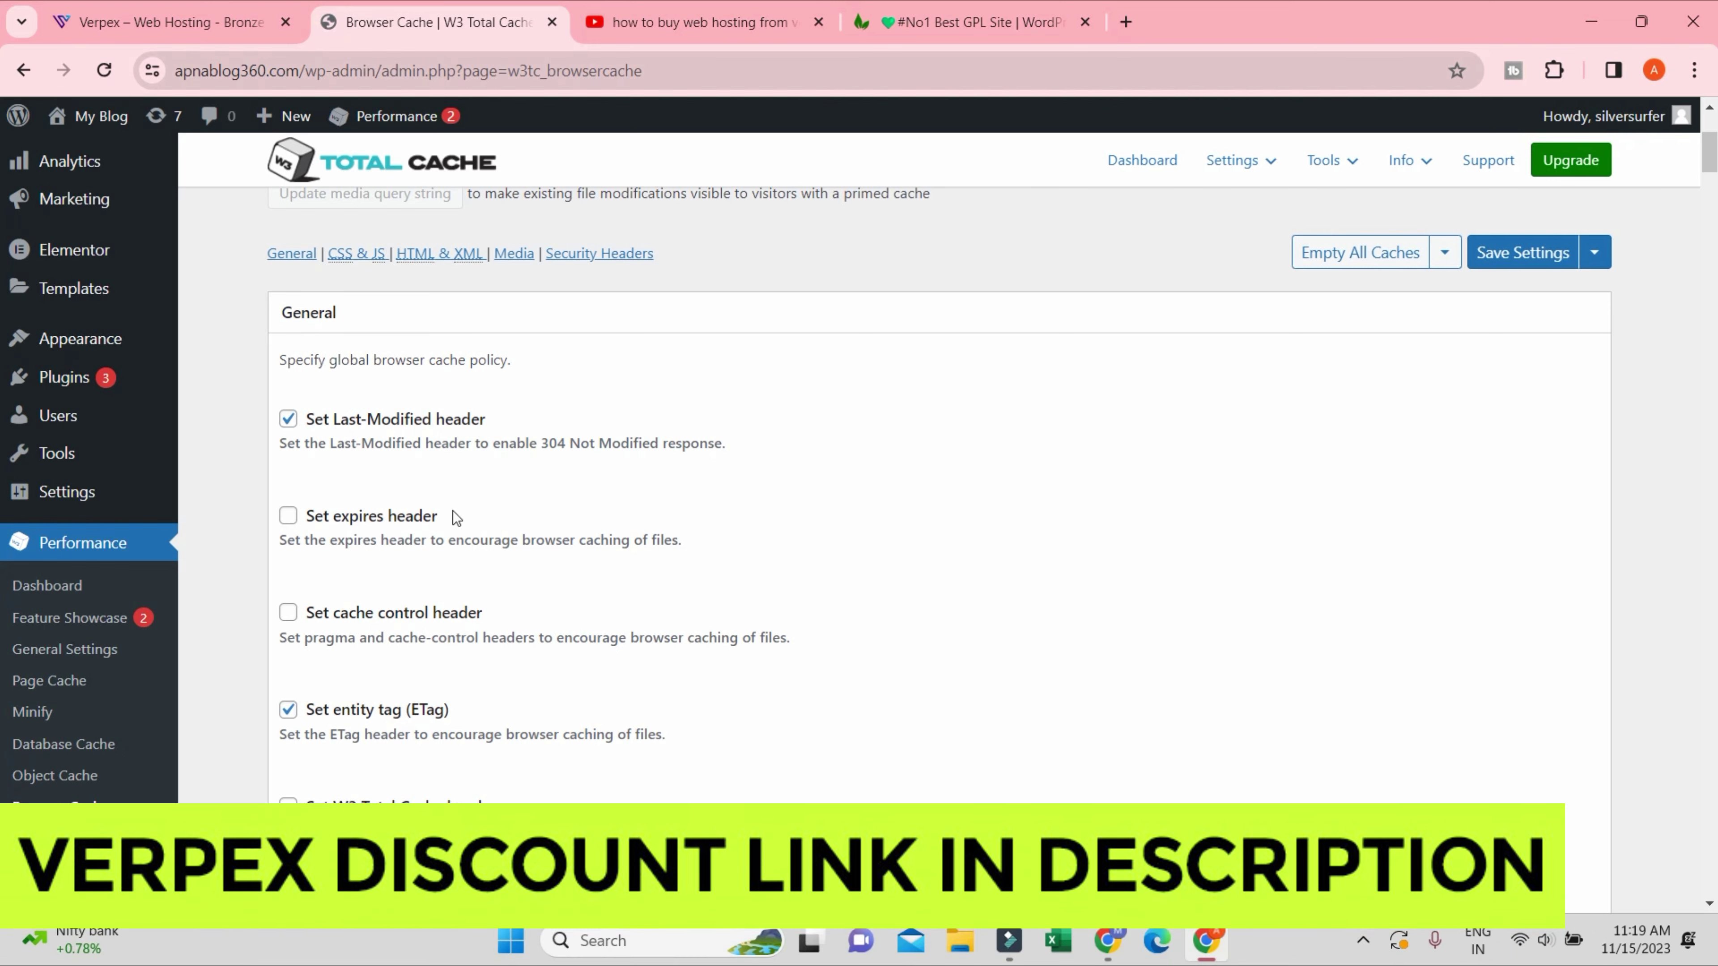
scroll(420, 622, "down", 4)
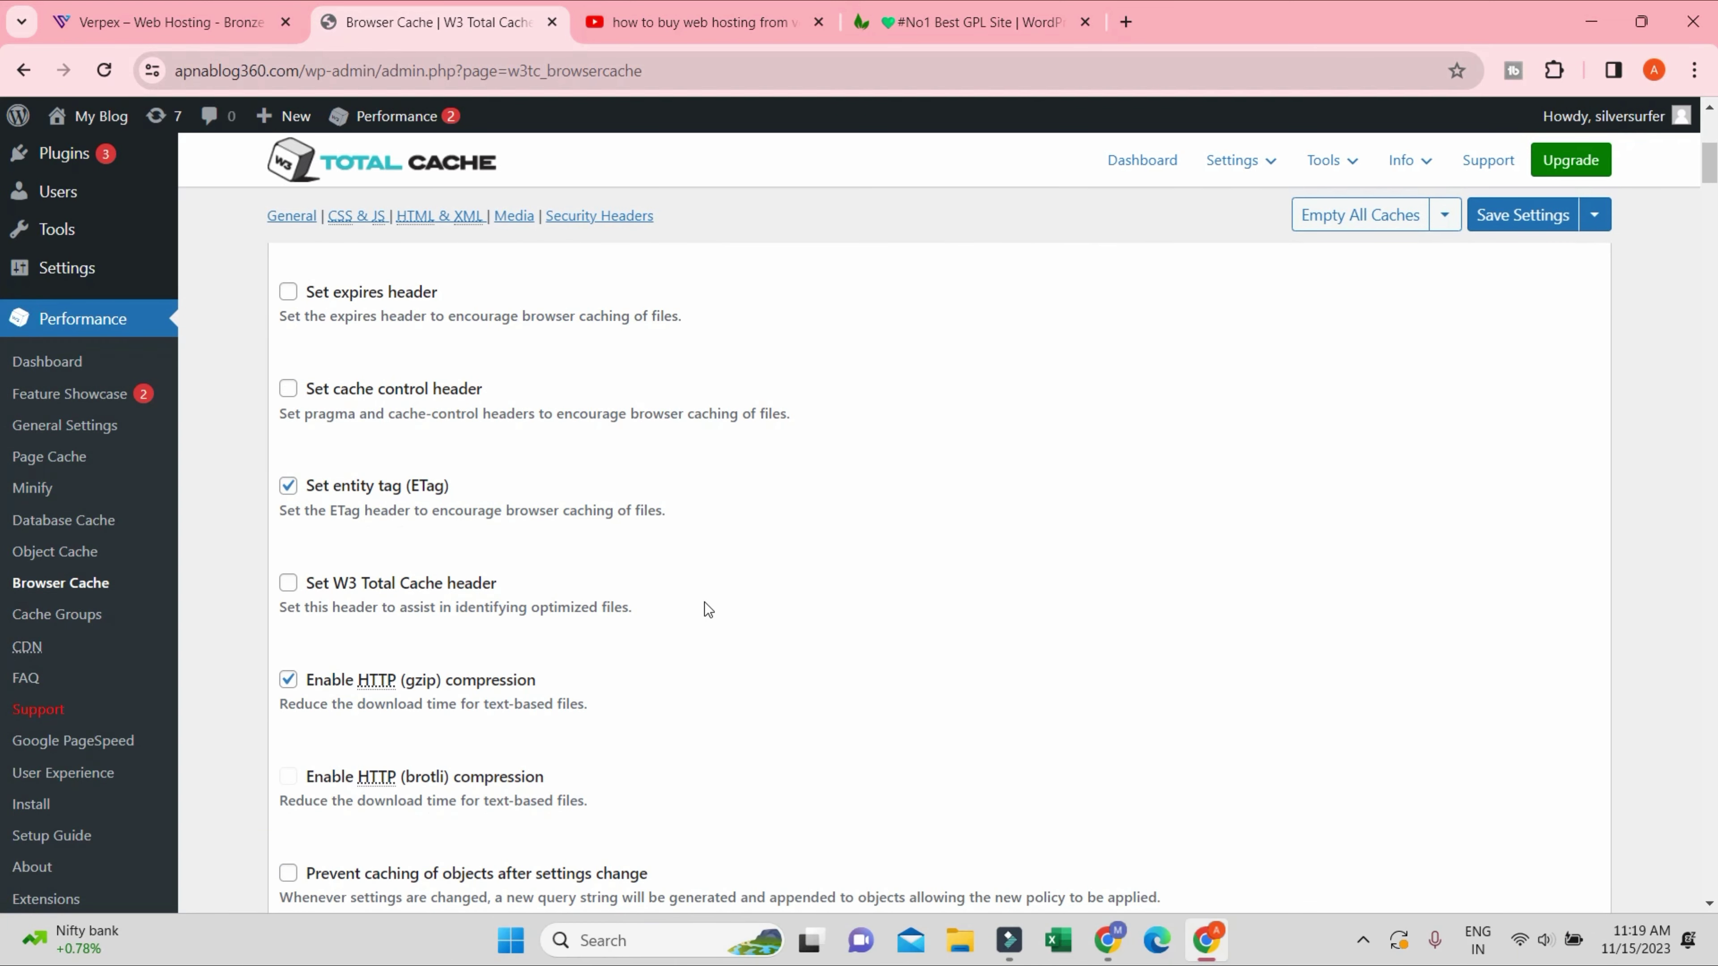
scroll(707, 609, "down", 2)
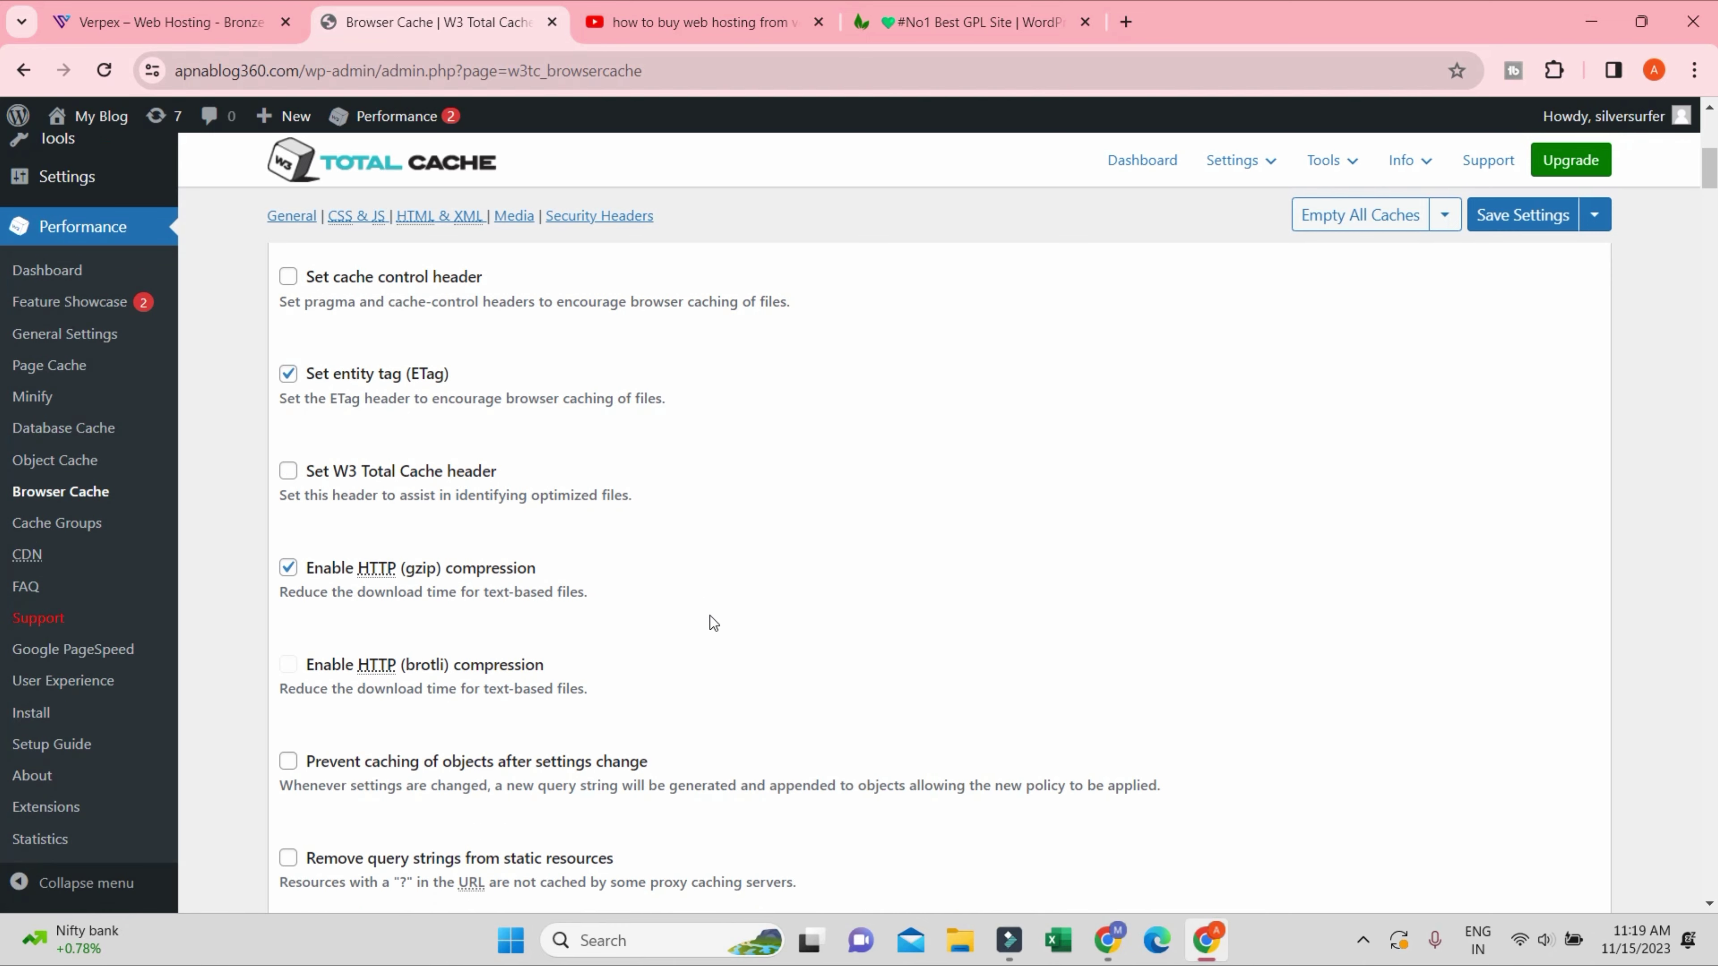
scroll(710, 616, "down", 6)
scroll(440, 582, "down", 14)
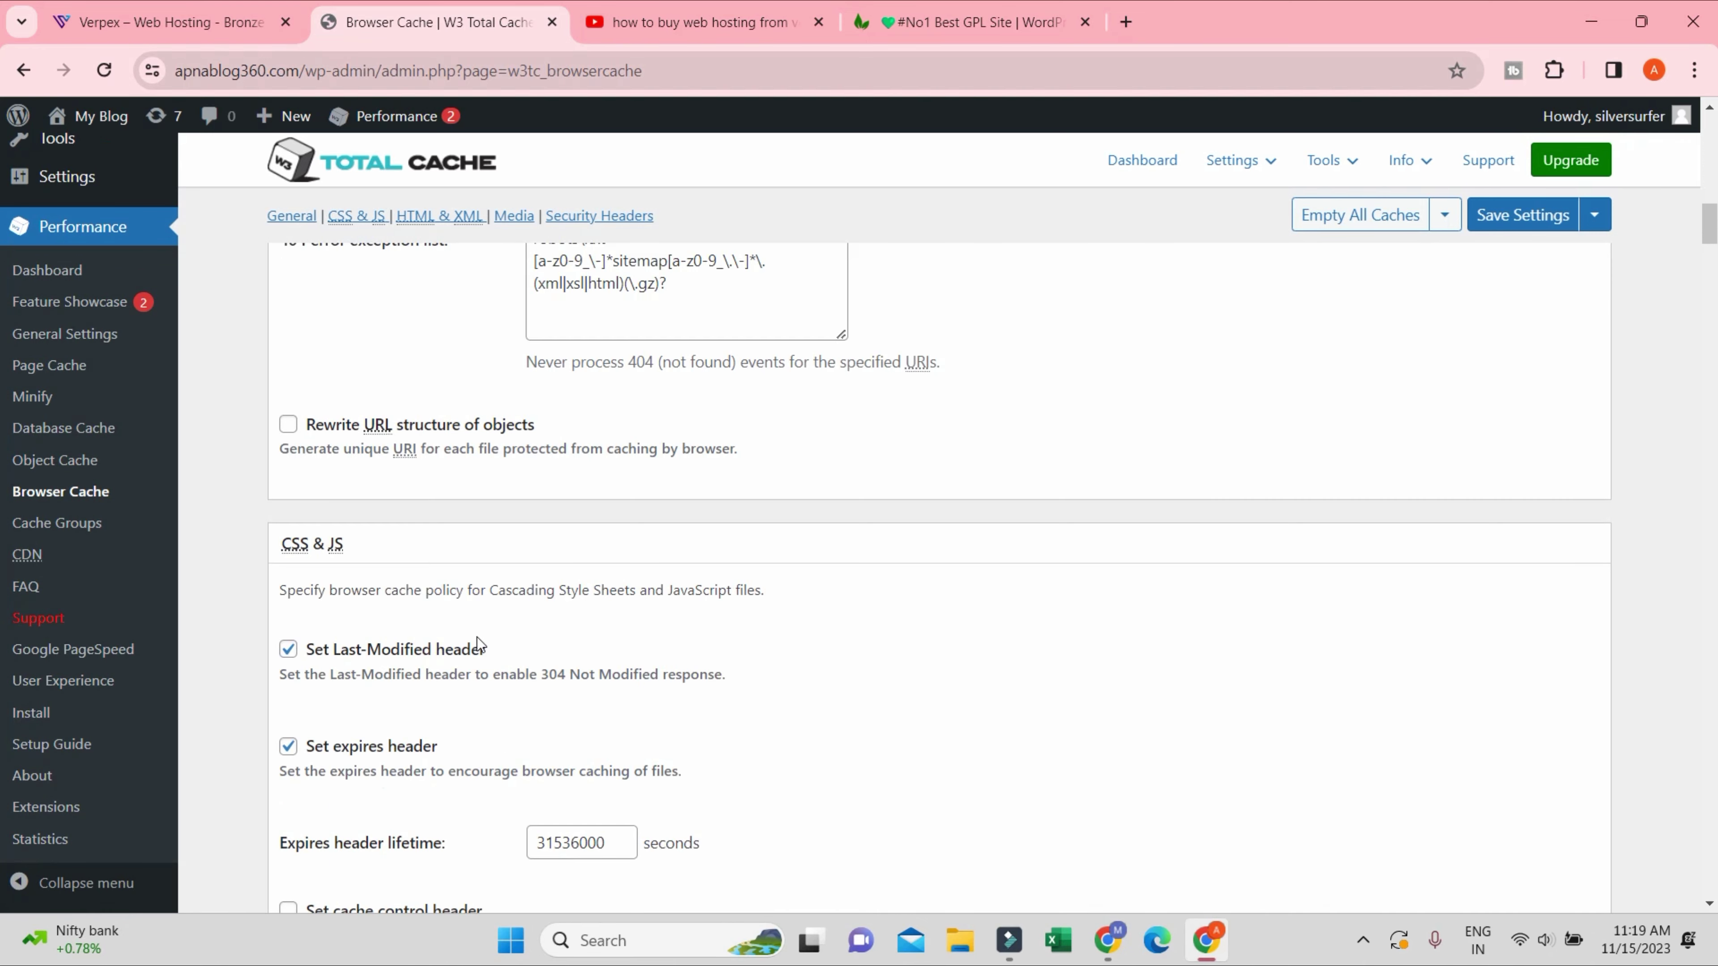
scroll(535, 623, "down", 6)
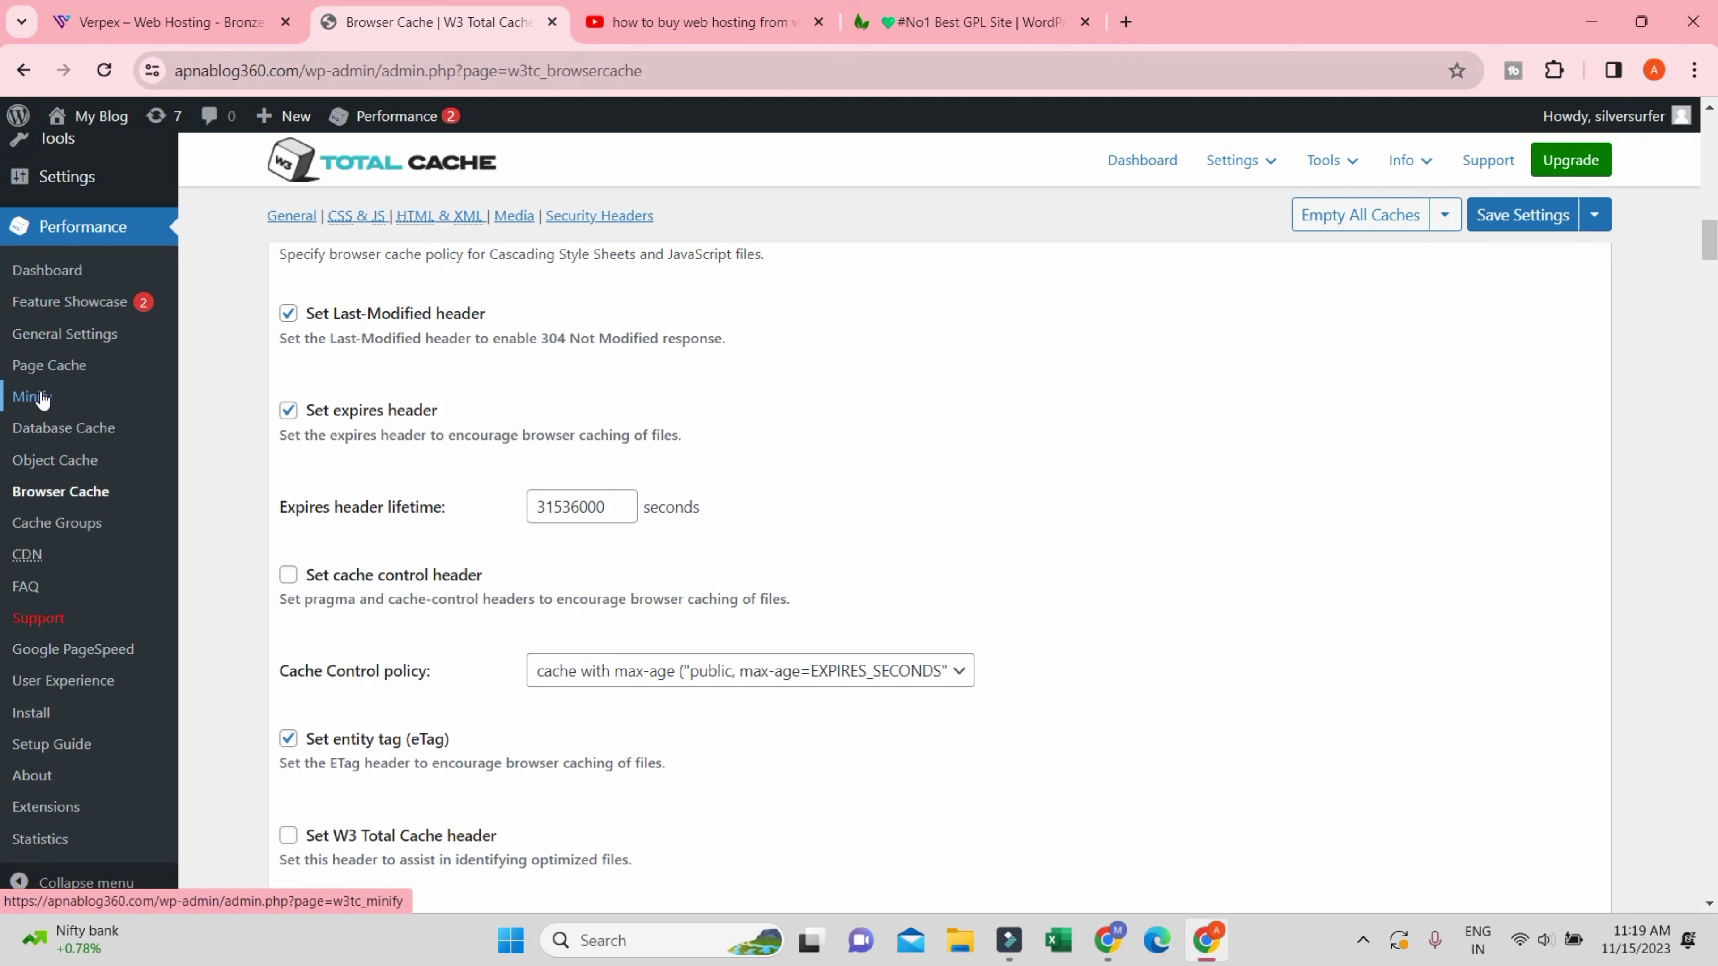
- Open the CDN settings and review the file hosting, purge and advanced options
left_click(41, 559)
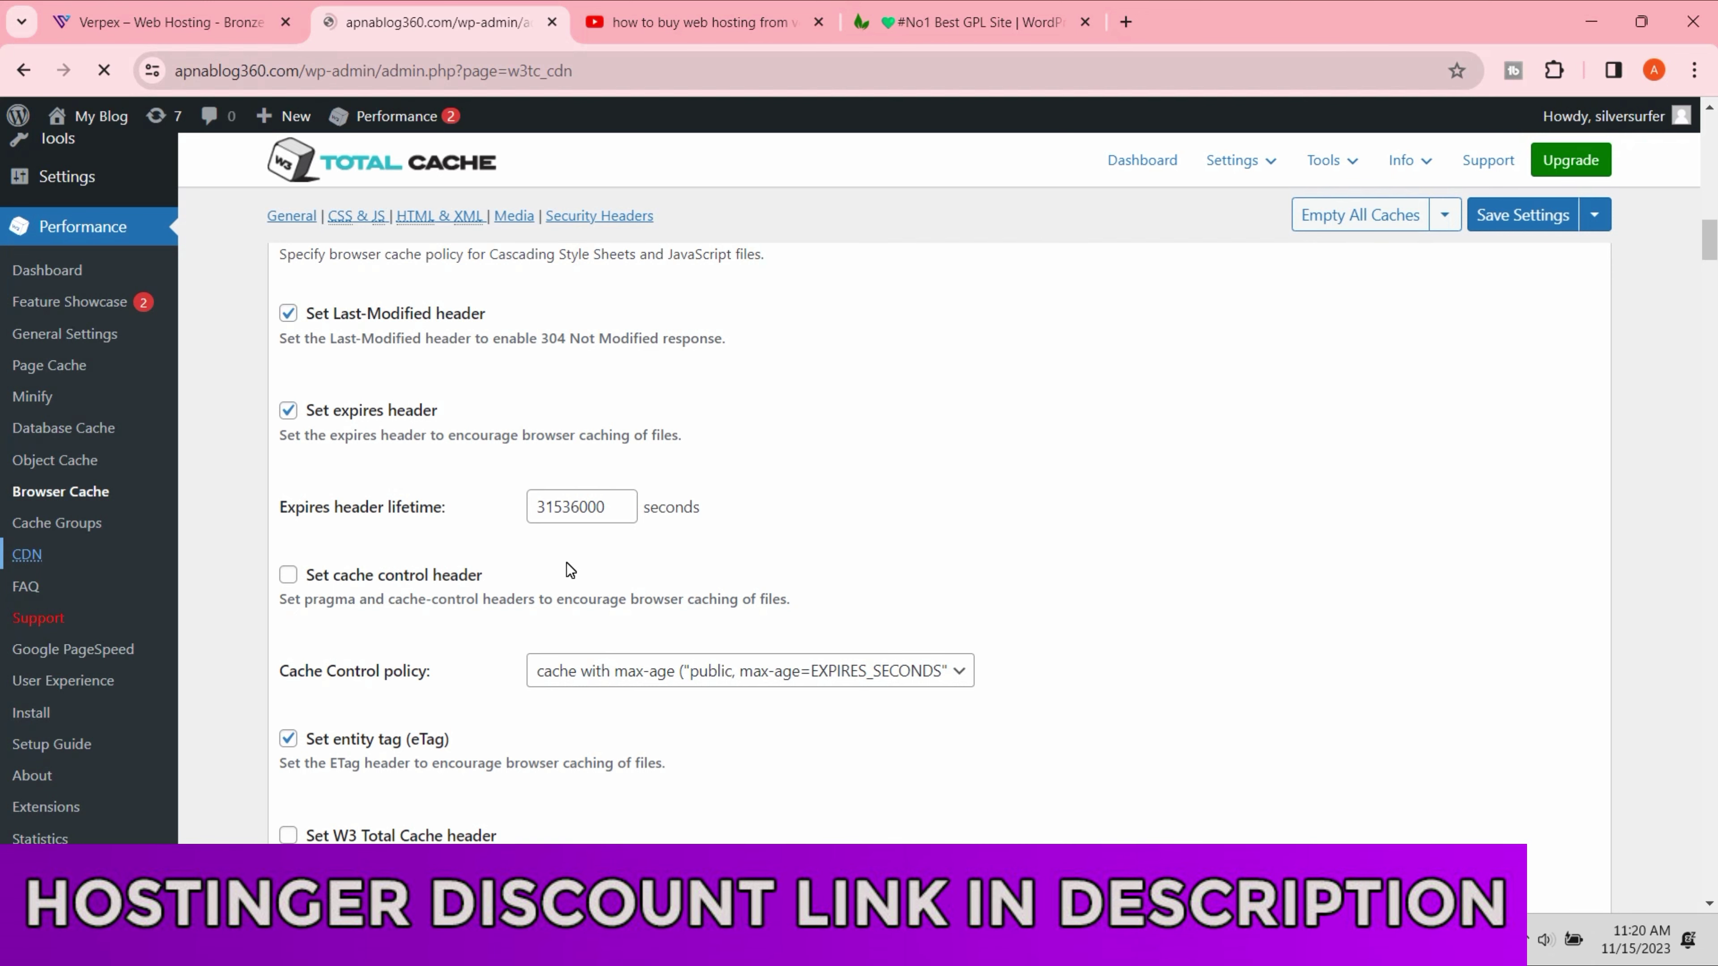
scroll(640, 601, "down", 6)
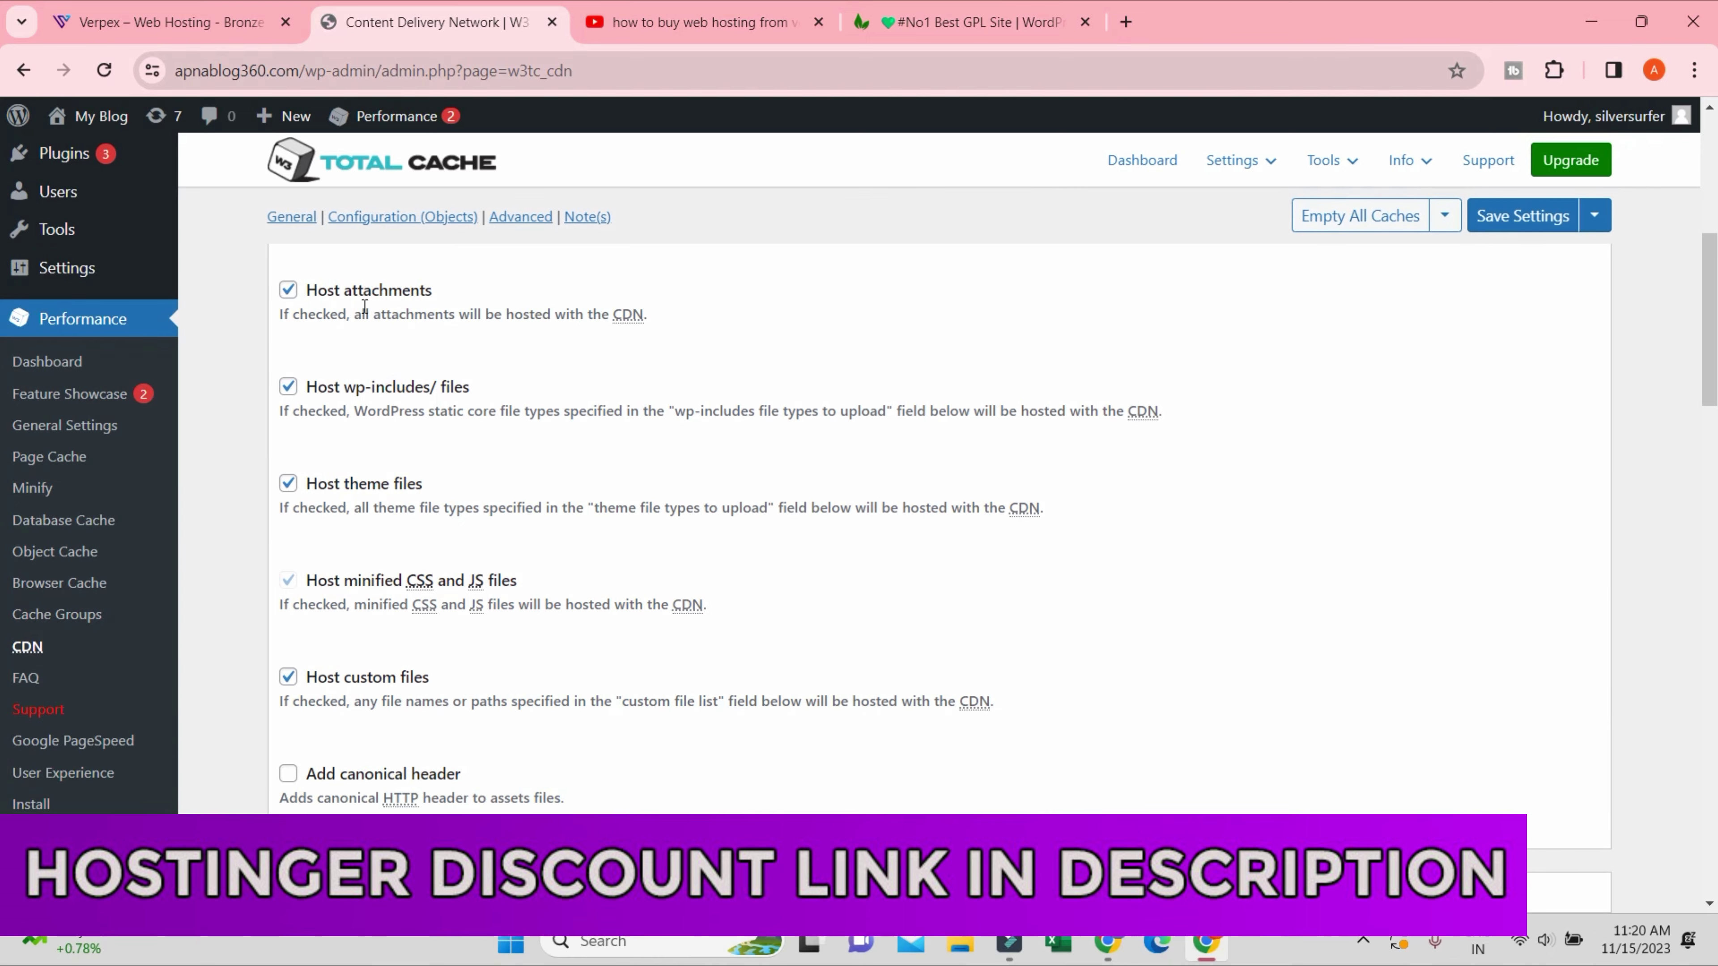
scroll(565, 448, "up", 5)
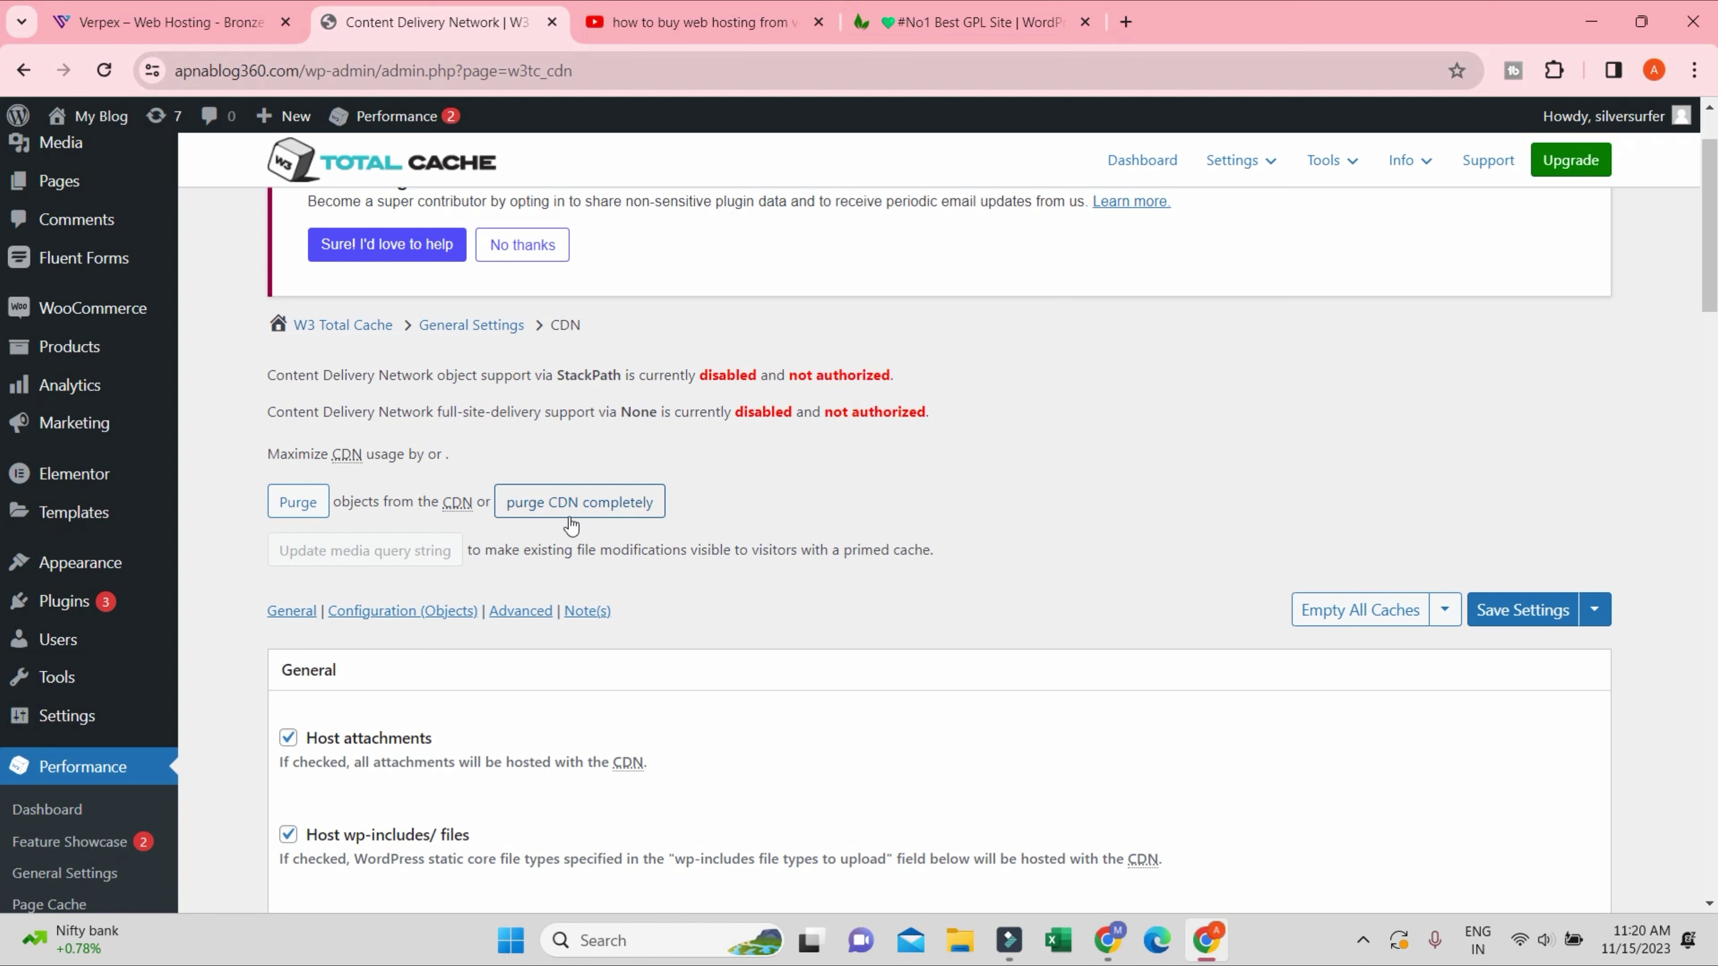
scroll(842, 485, "down", 3)
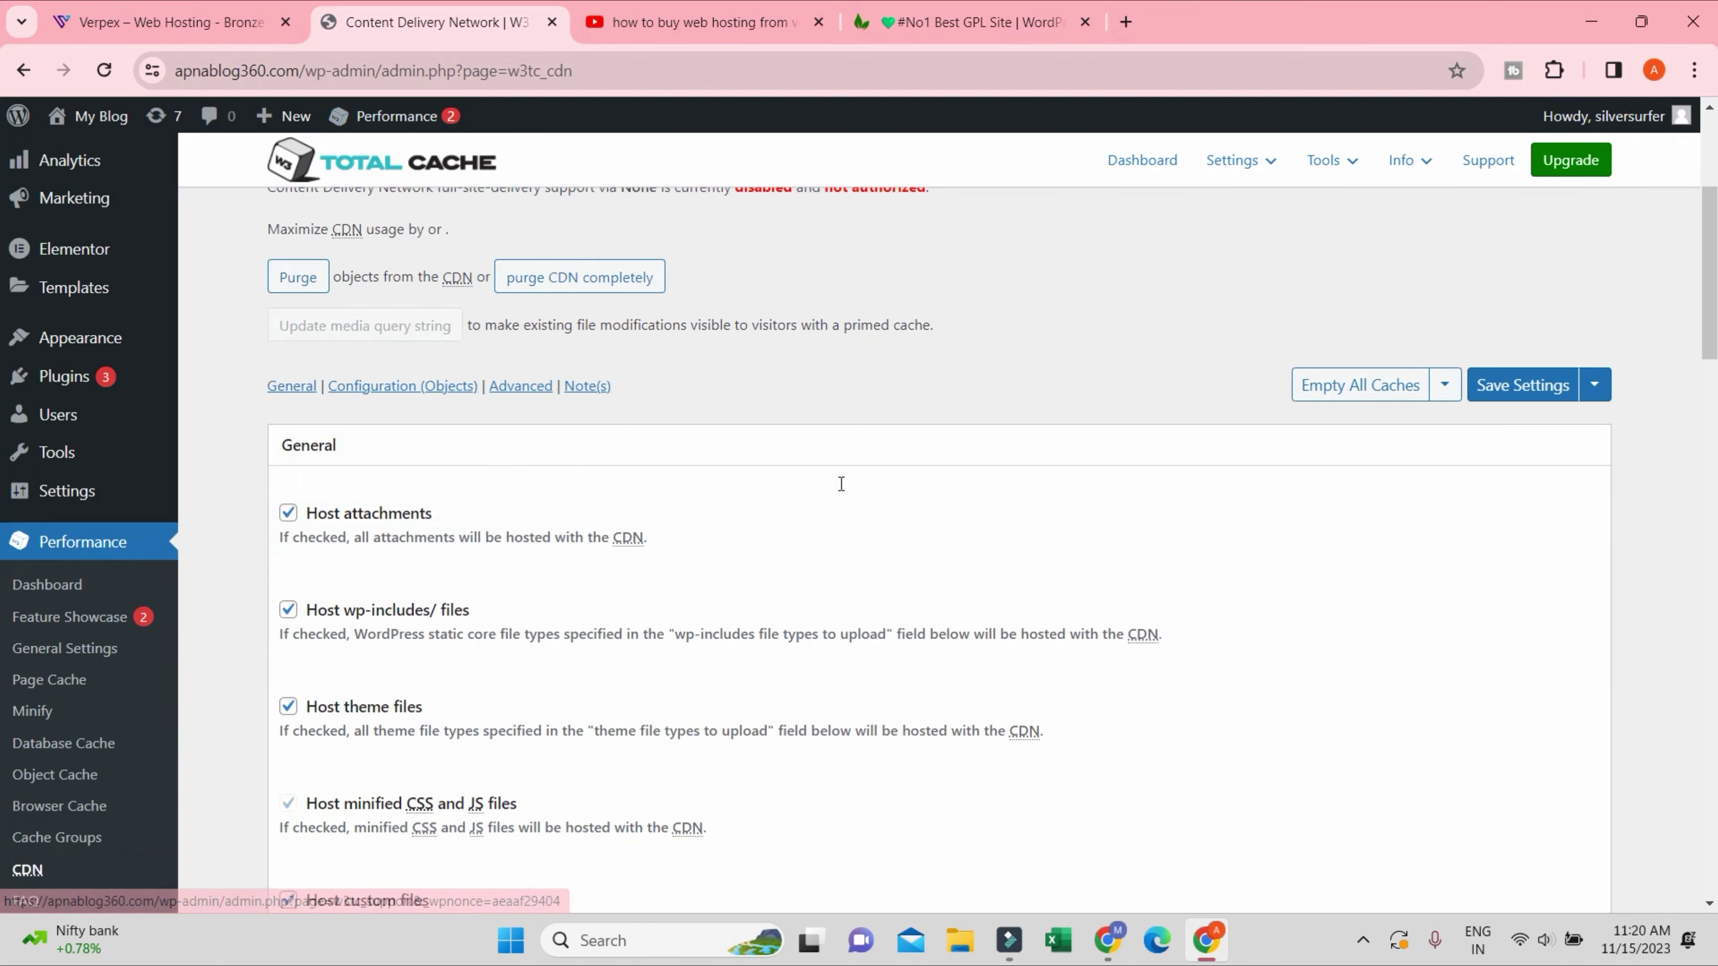
scroll(842, 484, "down", 6)
scroll(828, 482, "down", 12)
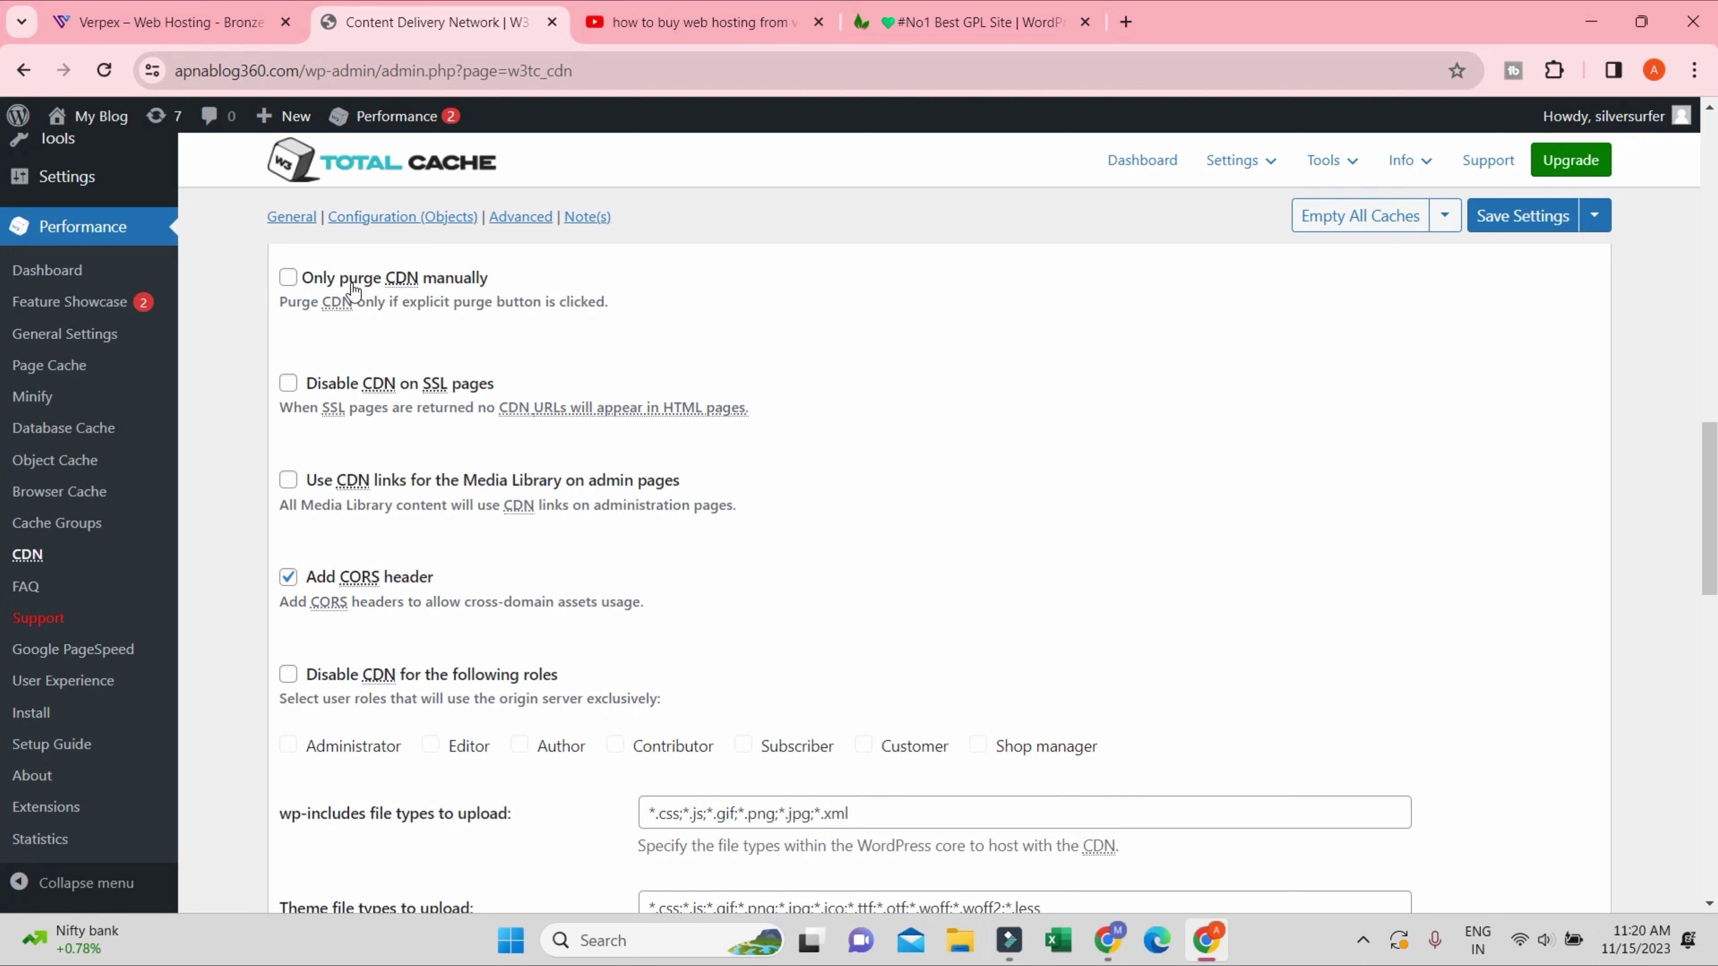
- Enable "Only purge CDN manually" in the Advanced section and save the CDN settings
left_click(453, 287)
scroll(440, 329, "up", 1)
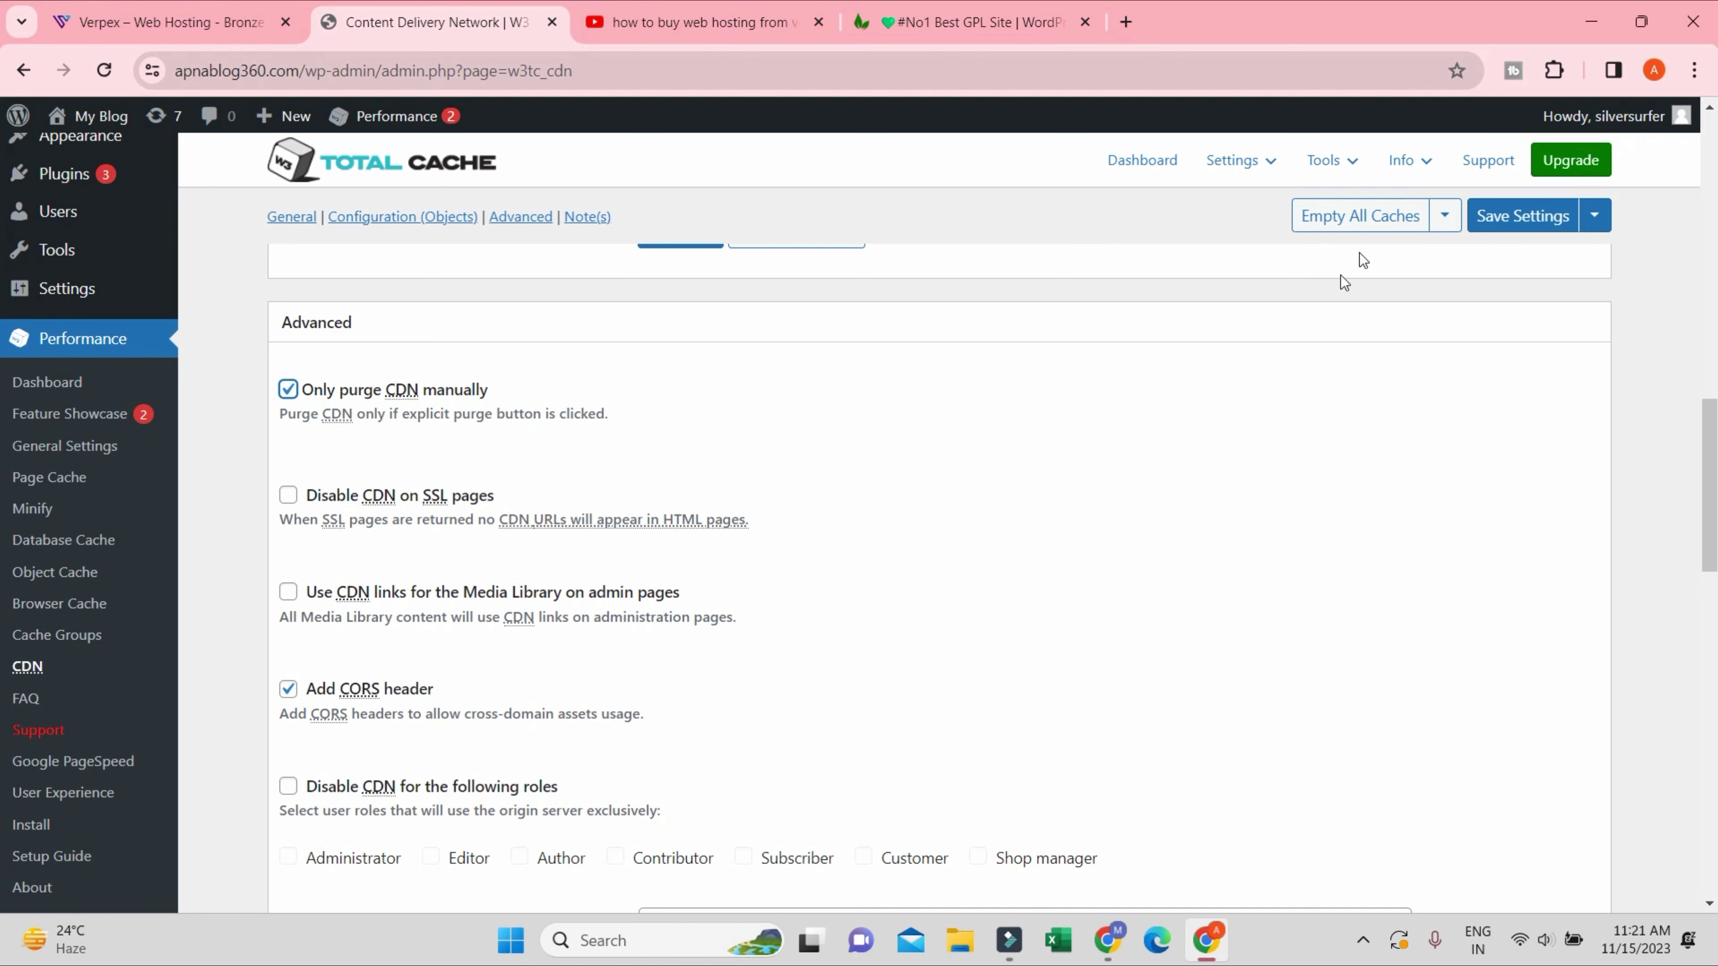
scroll(336, 421, "up", 1)
scroll(336, 421, "up", 1)
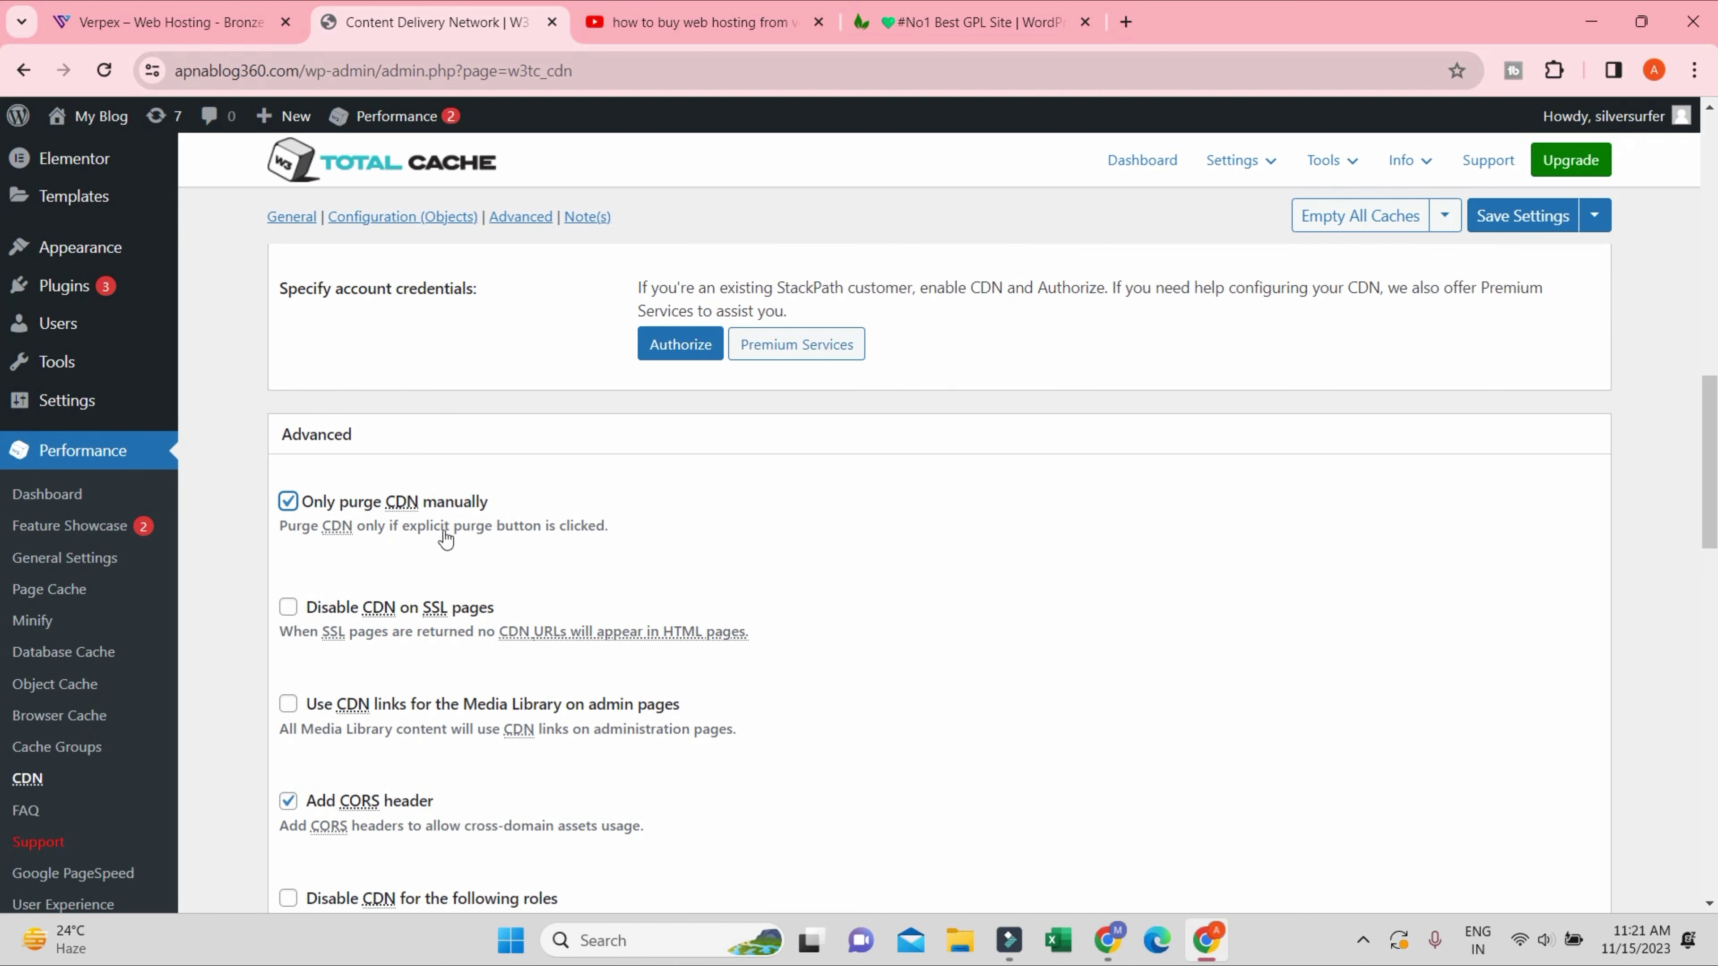
left_click(1532, 217)
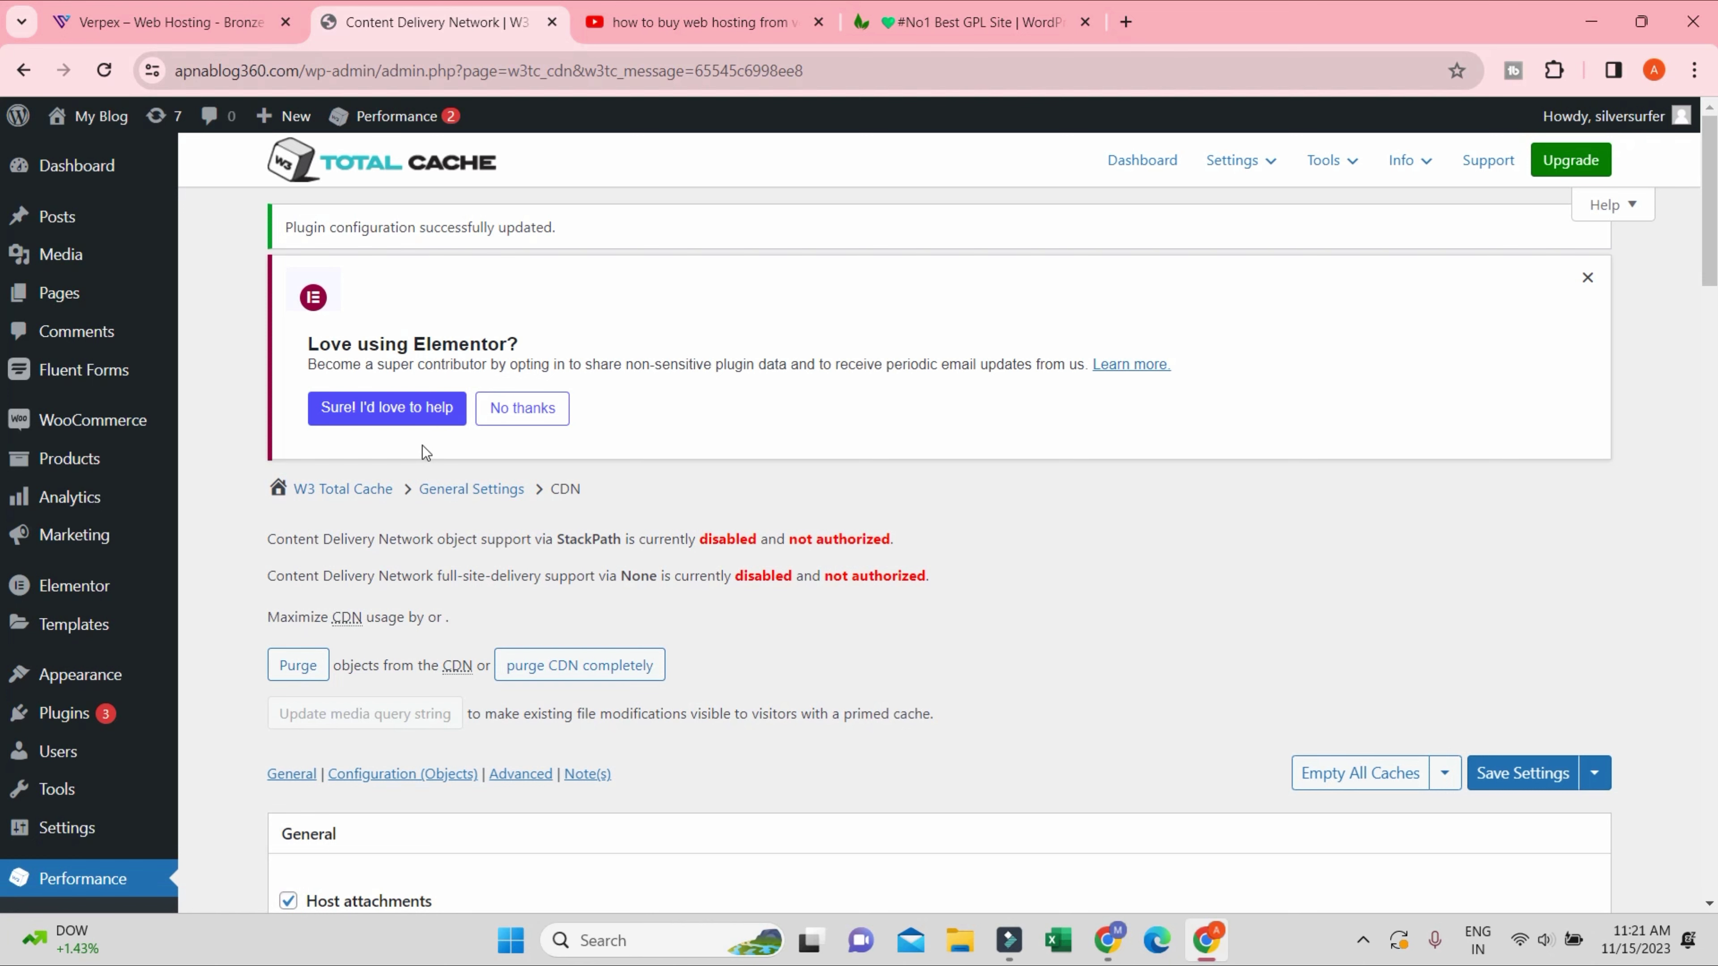
- Reopen the Page Cache settings and review the Cache Preload and Purge Policy options
mouse_move(421, 116)
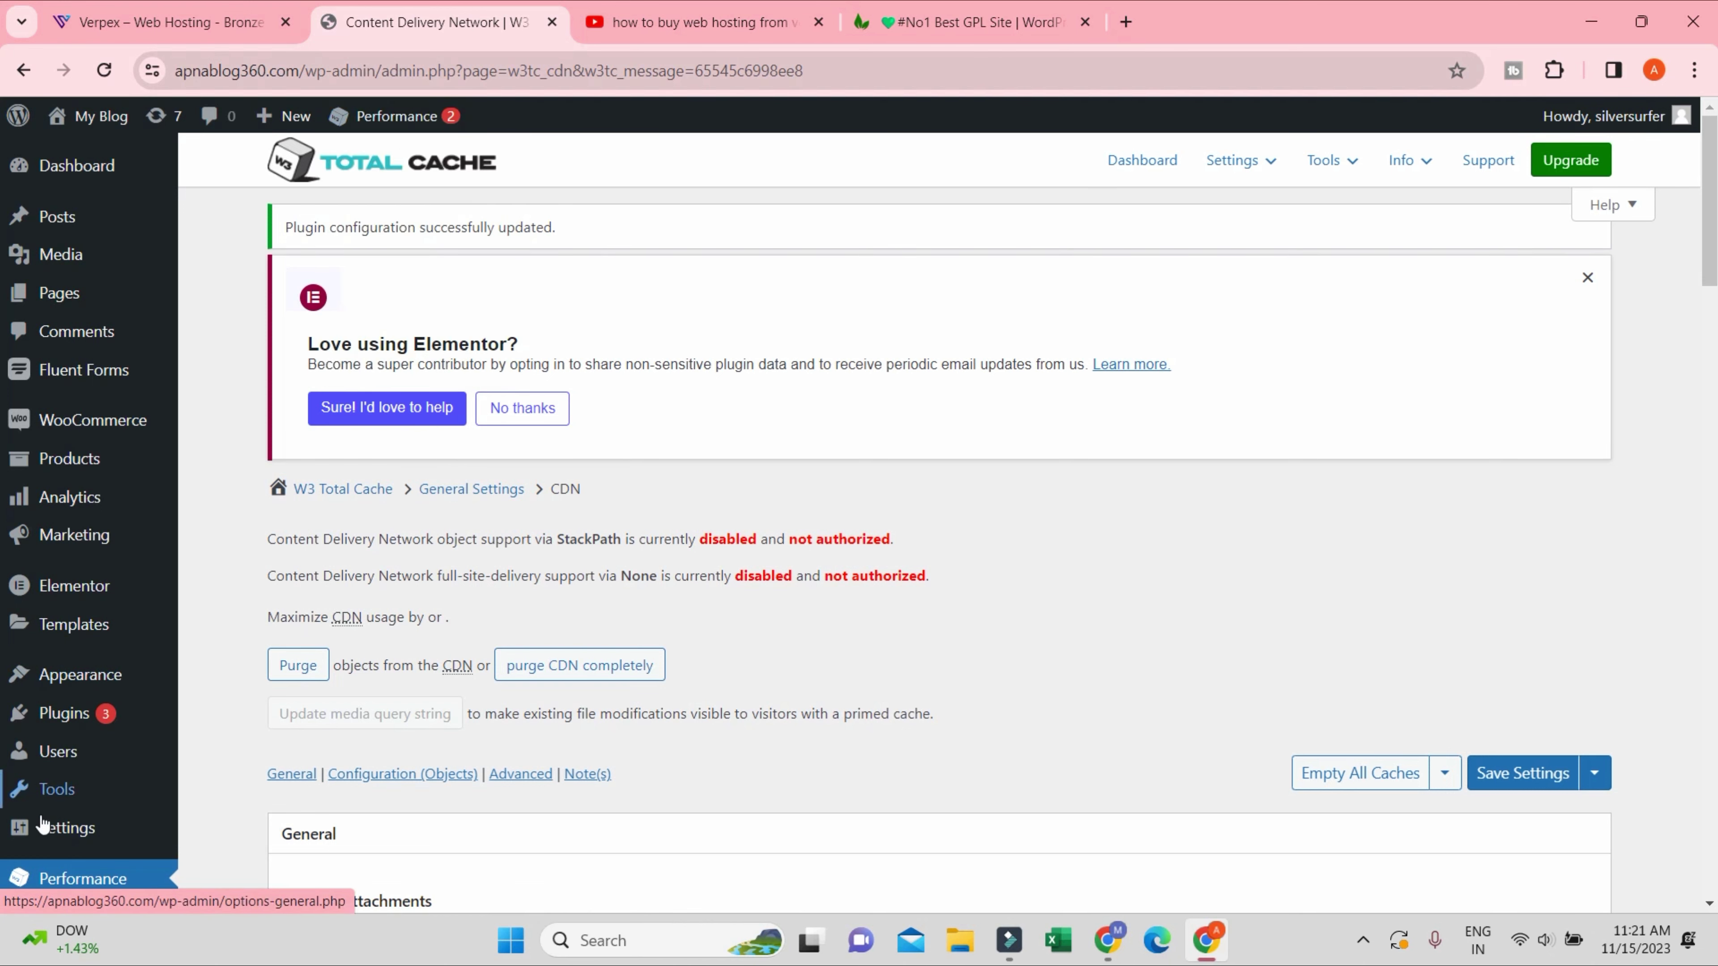
scroll(68, 711, "down", 4)
left_click(58, 682)
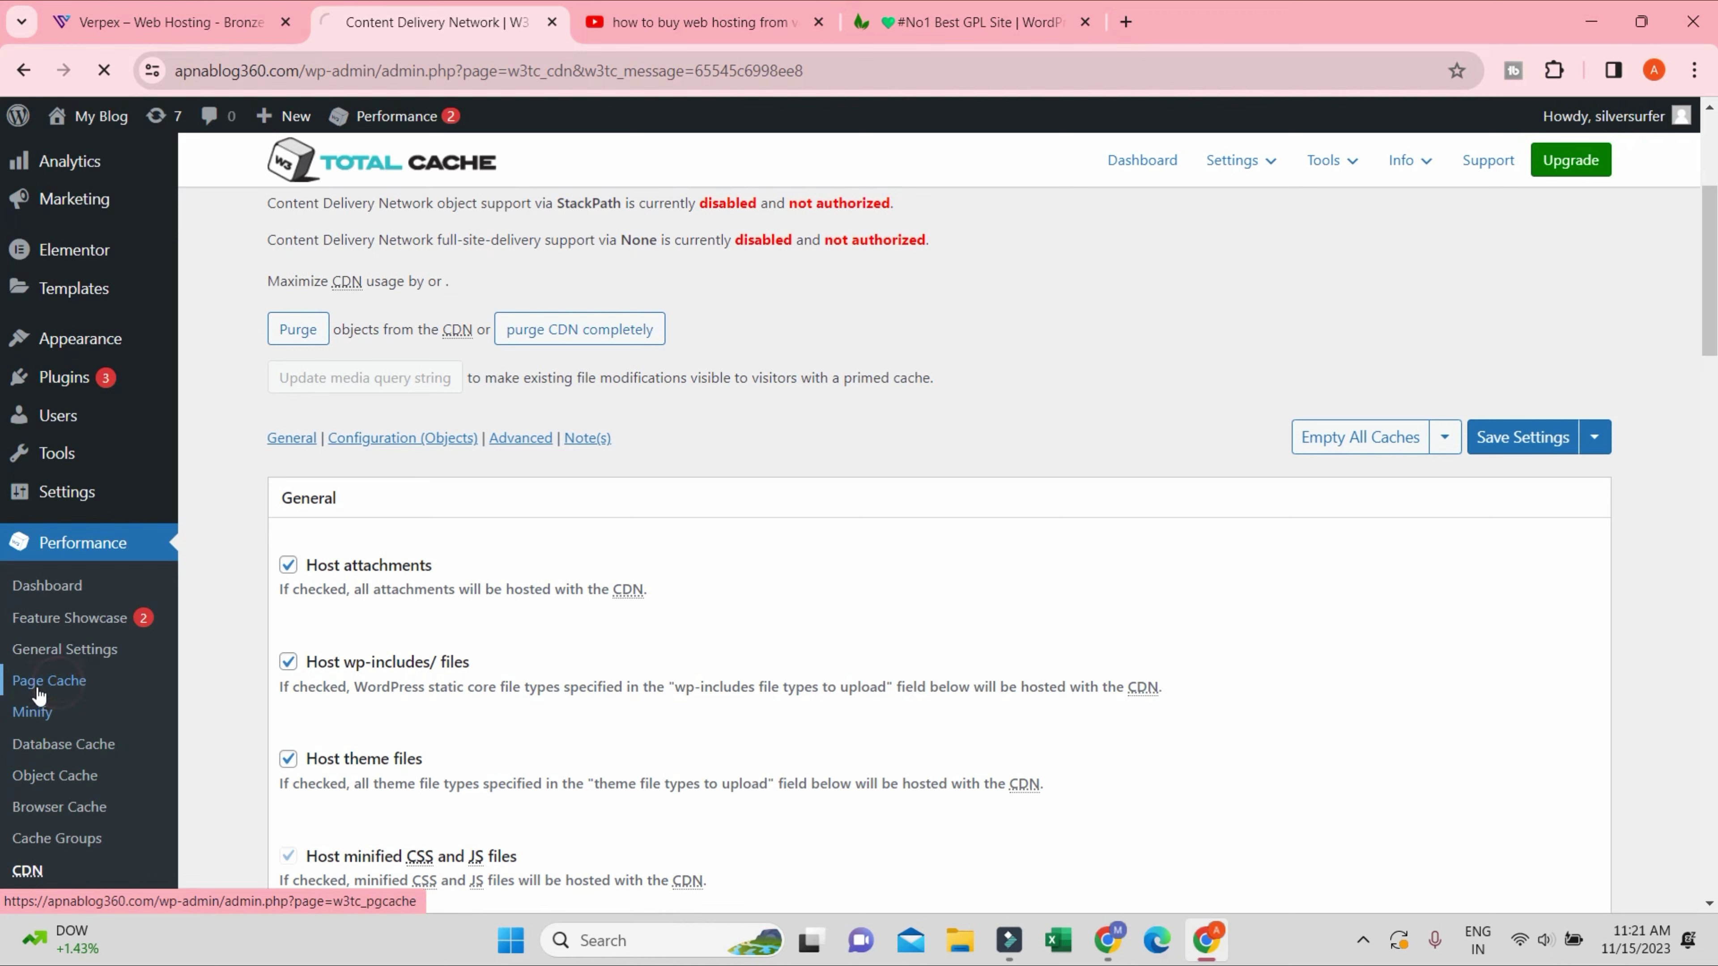
scroll(343, 677, "down", 6)
scroll(538, 713, "down", 15)
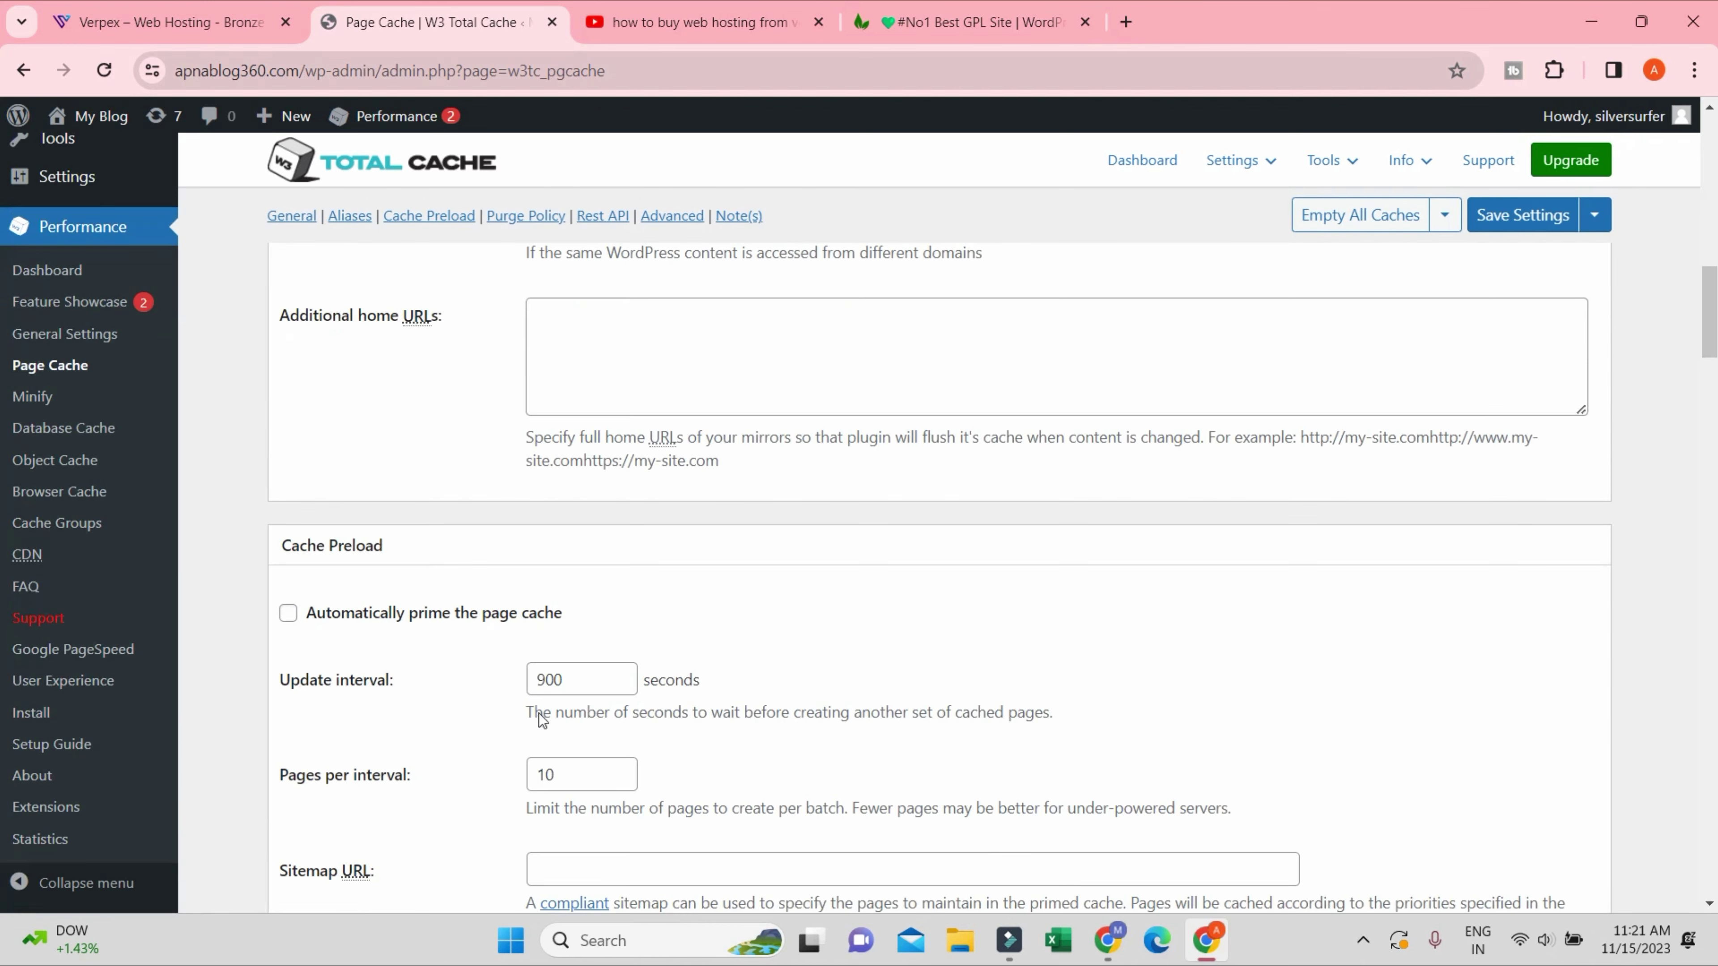
scroll(602, 562, "up", 6)
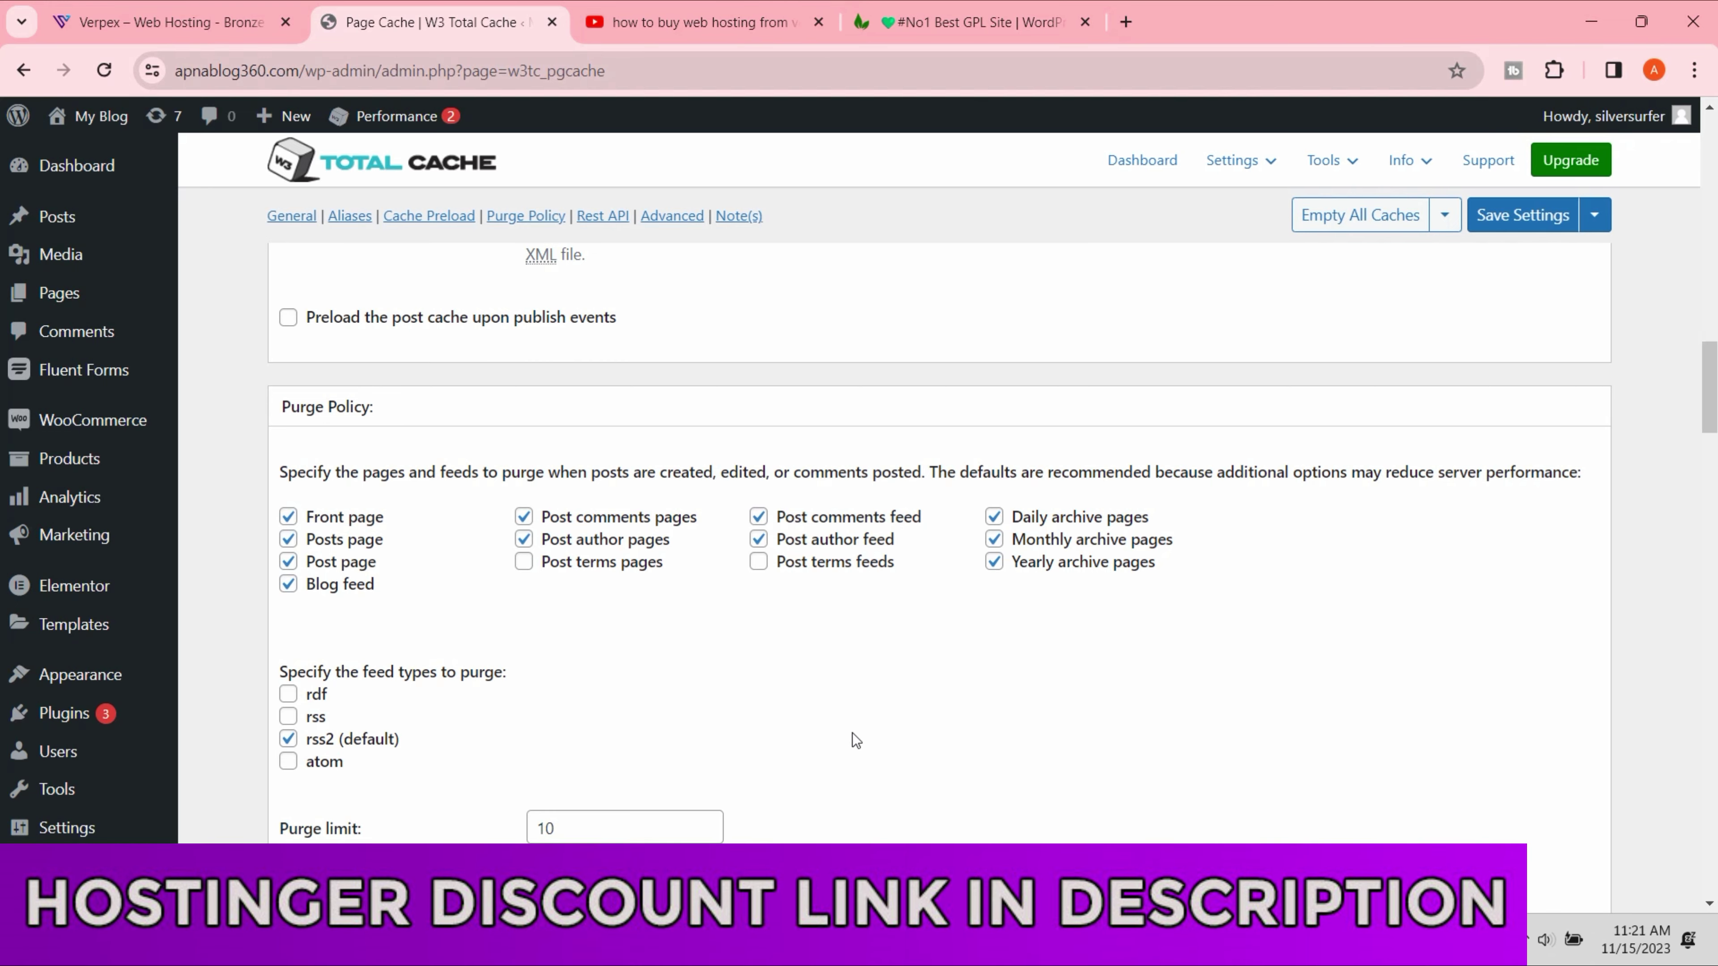
scroll(46, 670, "down", 5)
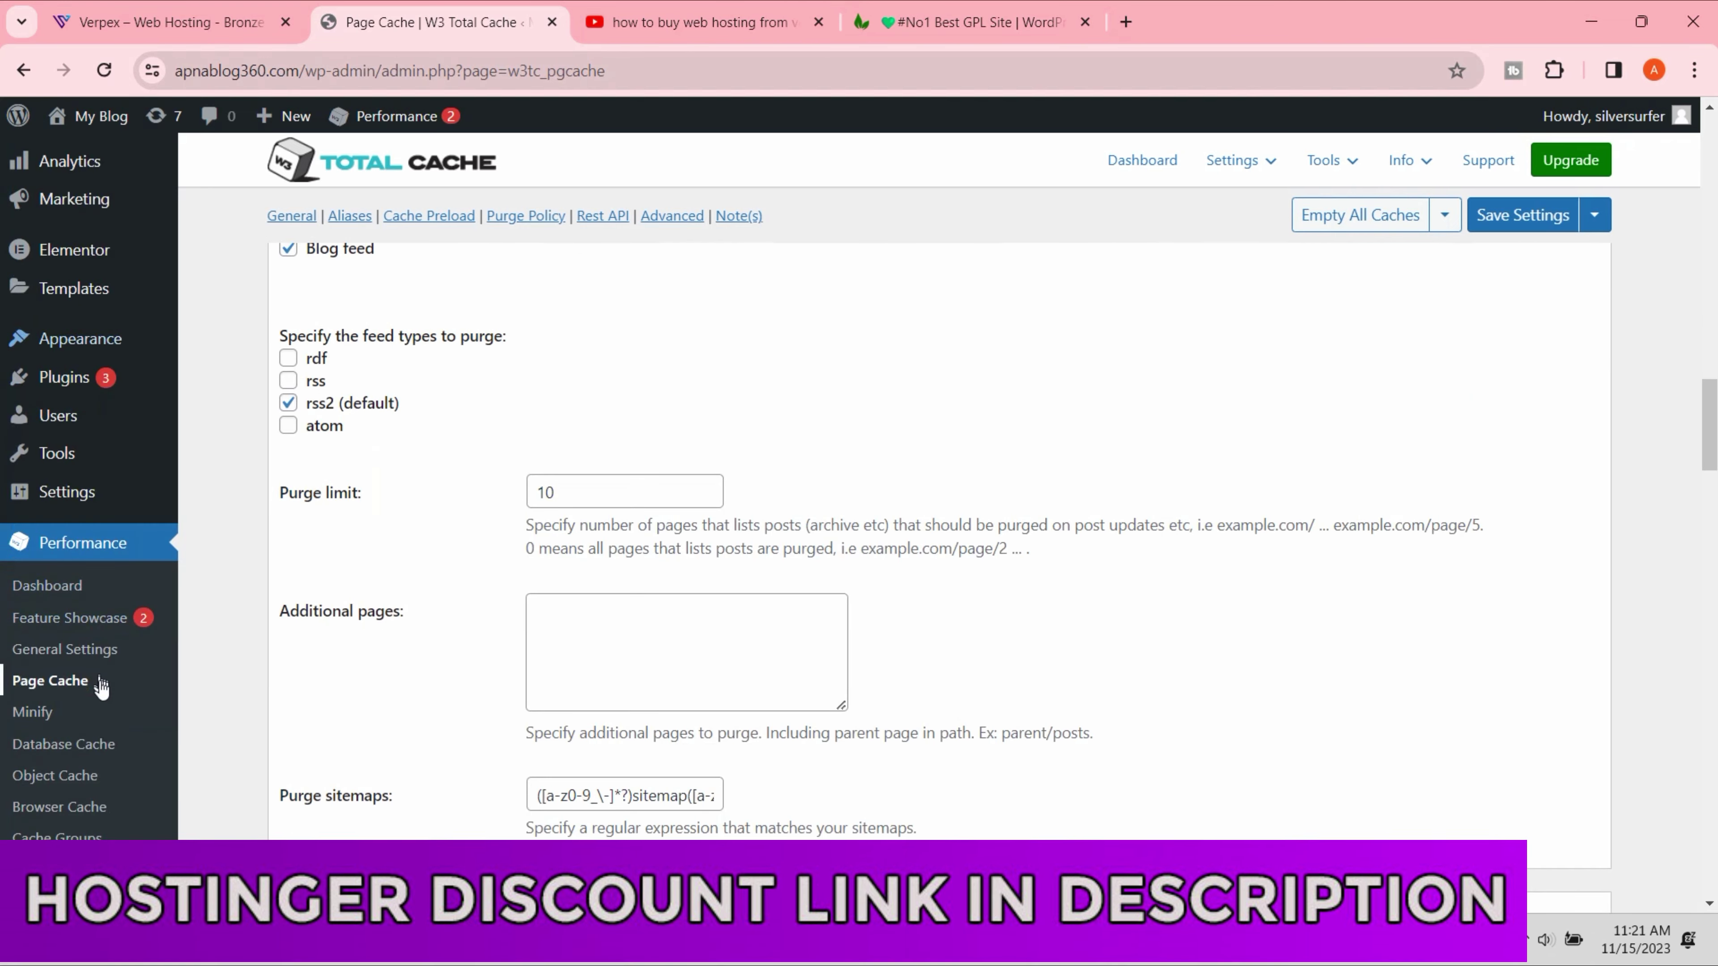